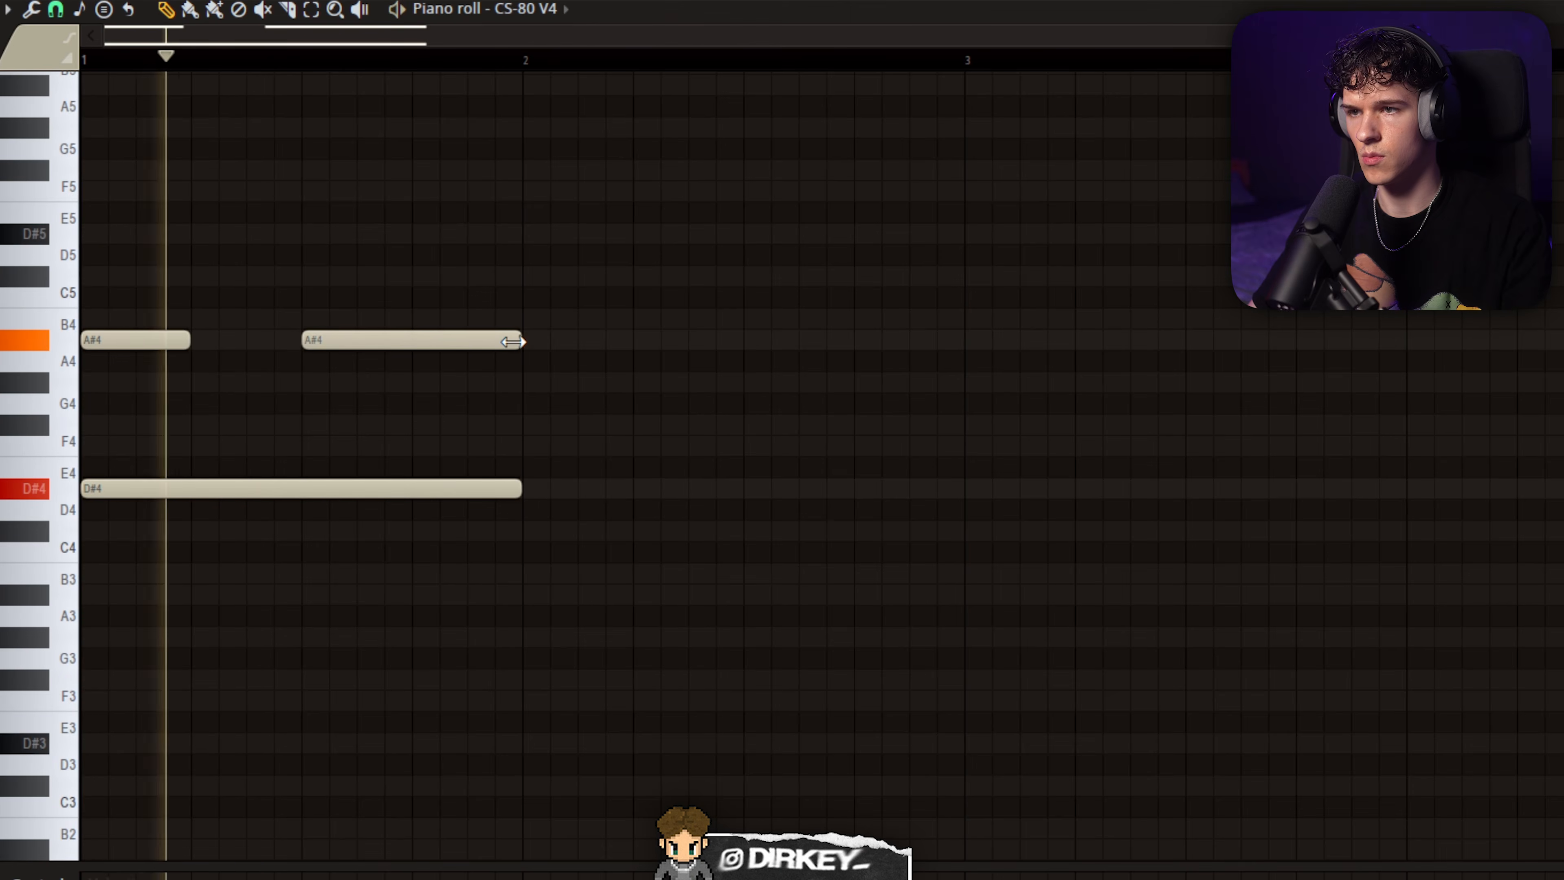
# Duplicate the A#4 and D#4 notes from bar 1 into bar 2.
pyautogui.click(640, 401)
pyautogui.rightClick(653, 401)
pyautogui.hotkey('ctrl', 'b')
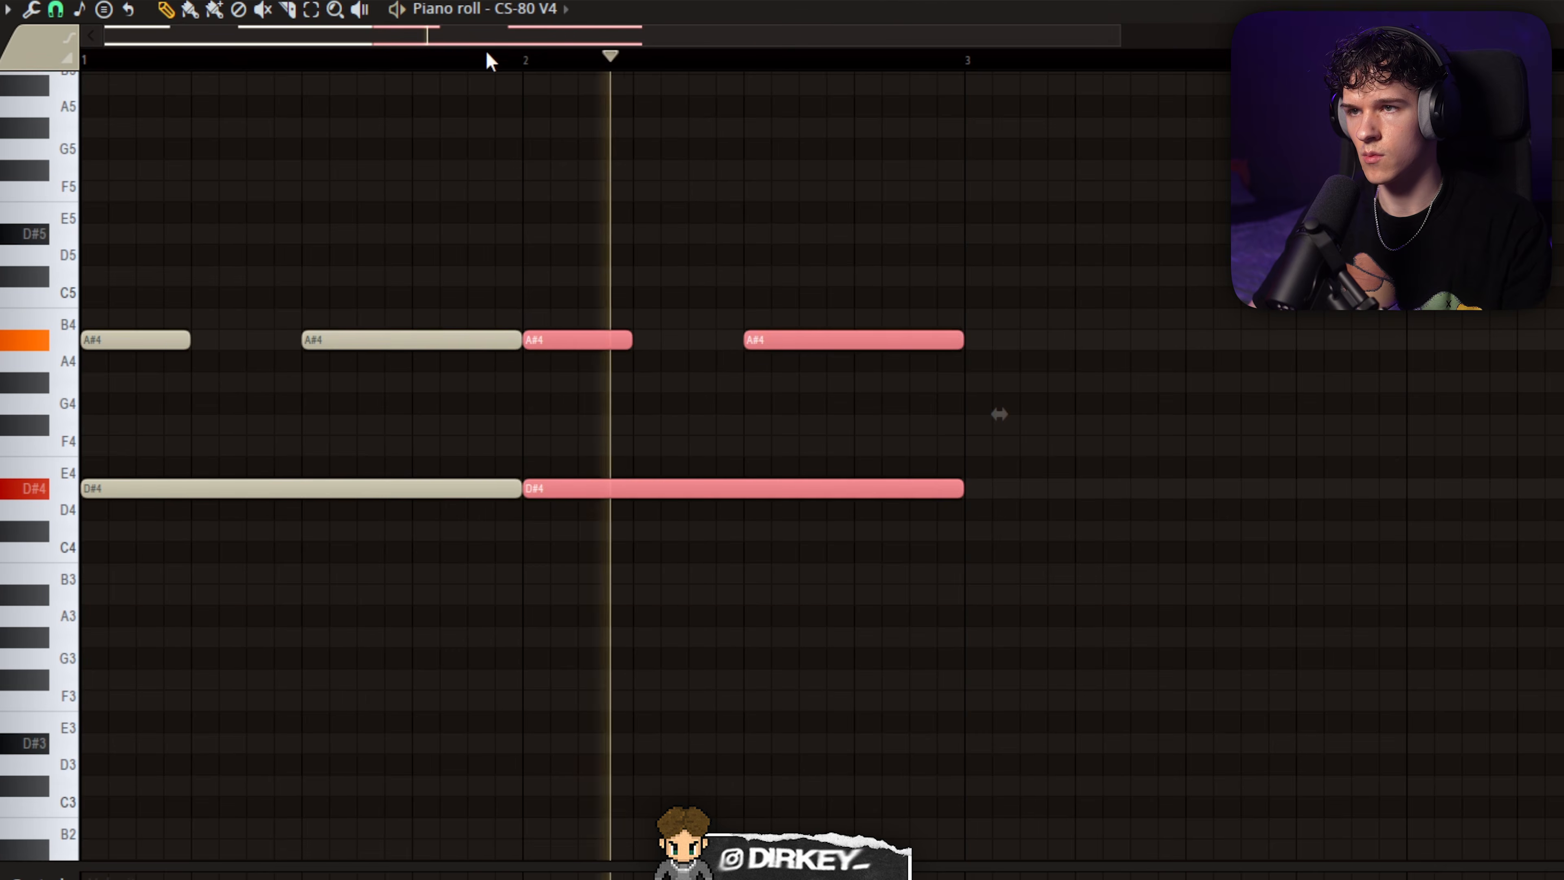
pyautogui.scroll(-2, 499, 50)
pyautogui.click(622, 213)
pyautogui.rightClick(622, 213)
pyautogui.press('space')
# Rework the A#4 rhythm in bar 2 with a very short note mid-bar and a quarter note on beat four.
pyautogui.click(568, 339)
pyautogui.moveTo(620, 287); pyautogui.dragTo(625, 373)
pyautogui.moveTo(702, 340); pyautogui.dragTo(559, 340)
pyautogui.click(681, 276)
pyautogui.rightClick(708, 275)
pyautogui.scroll(3, 455, 49)
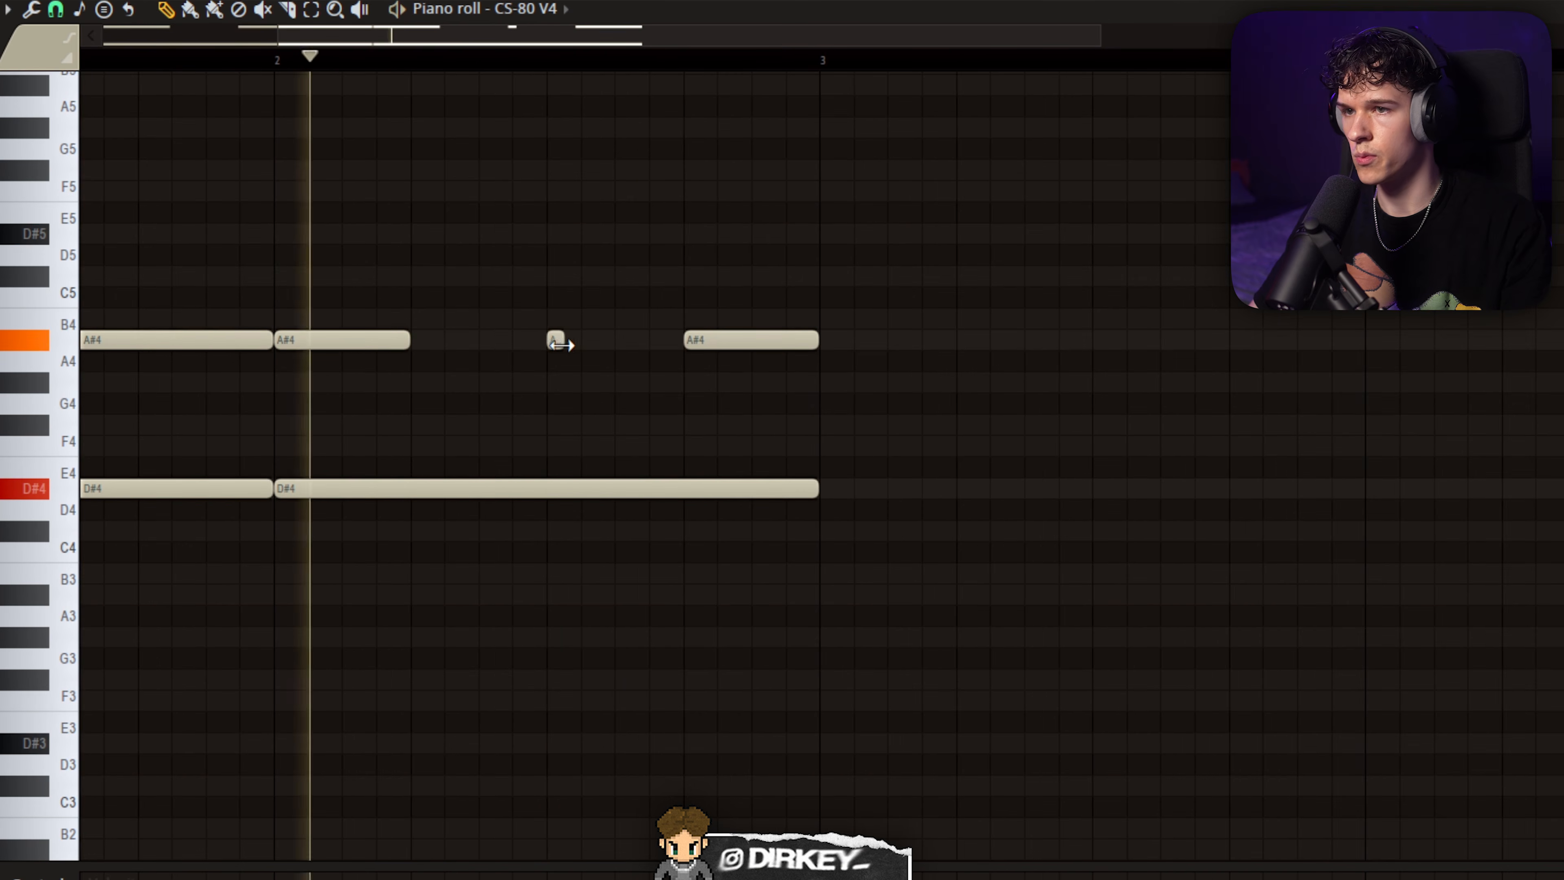
pyautogui.scroll(-3, 438, 61)
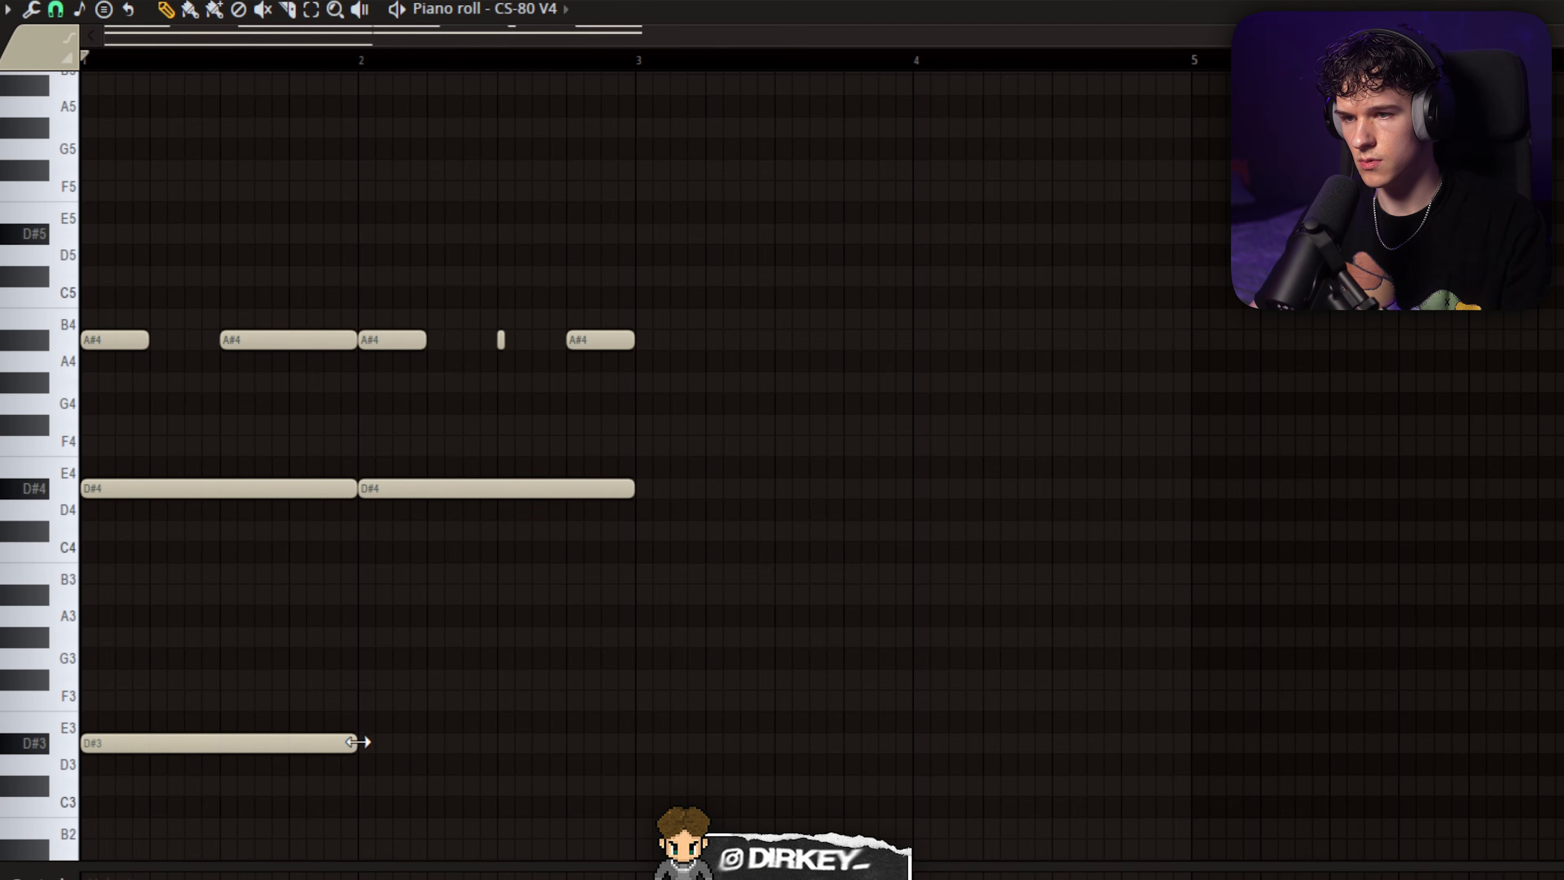
# Hold D#3 bass notes across two bars each and repeat the phrase in bars 3–4 with the top melody on B4.
pyautogui.click(229, 484)
pyautogui.click(177, 743)
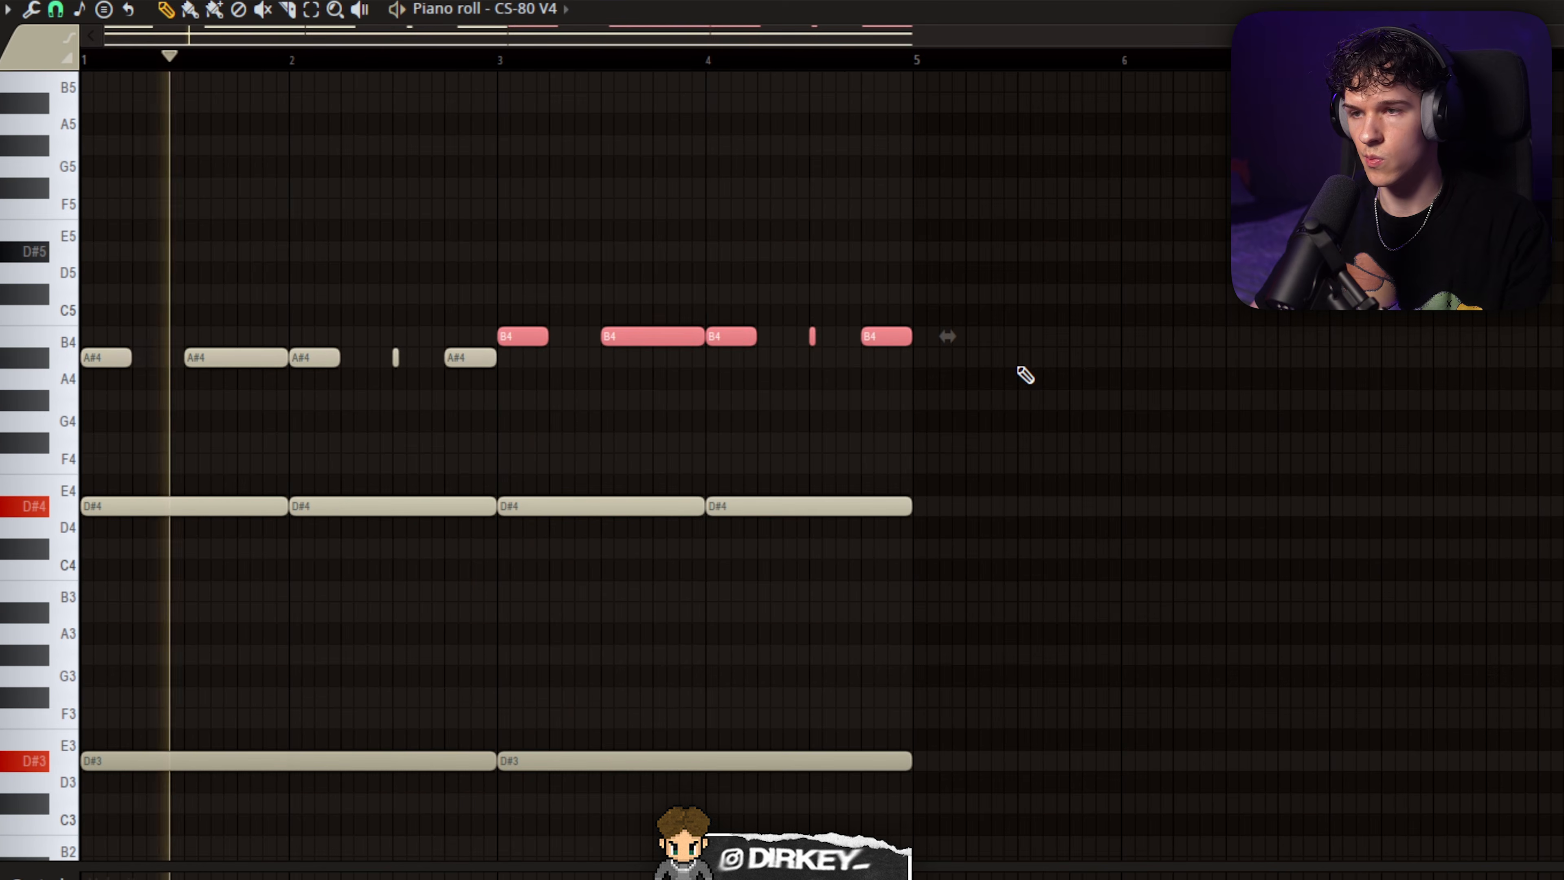
pyautogui.click(873, 273)
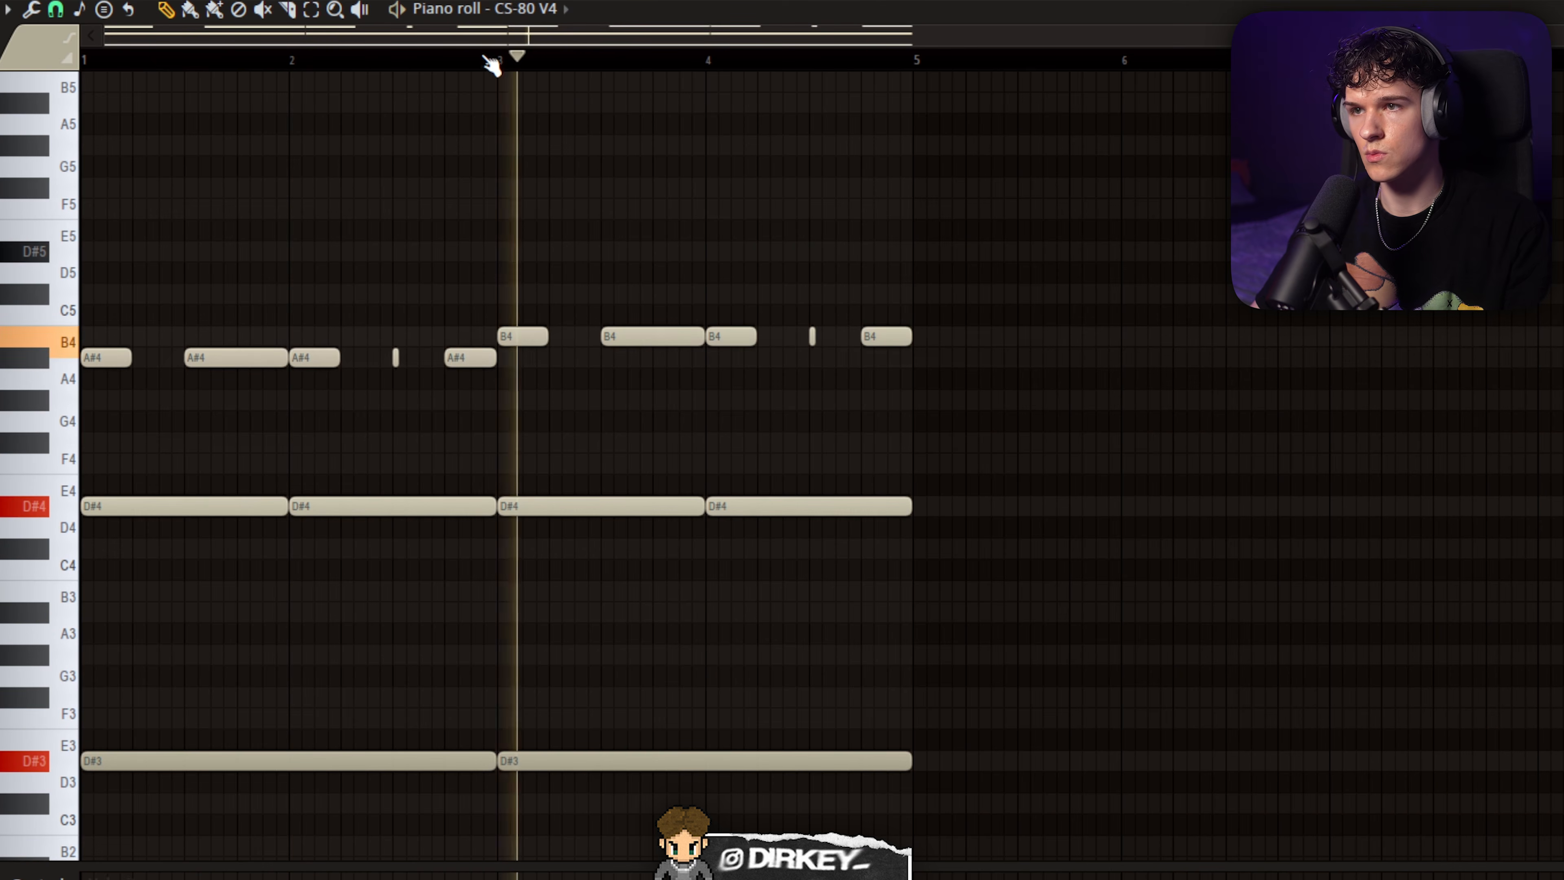
# Duplicate the four-bar phrase into bars 5–8.
pyautogui.hotkey('ctrl', 'b')
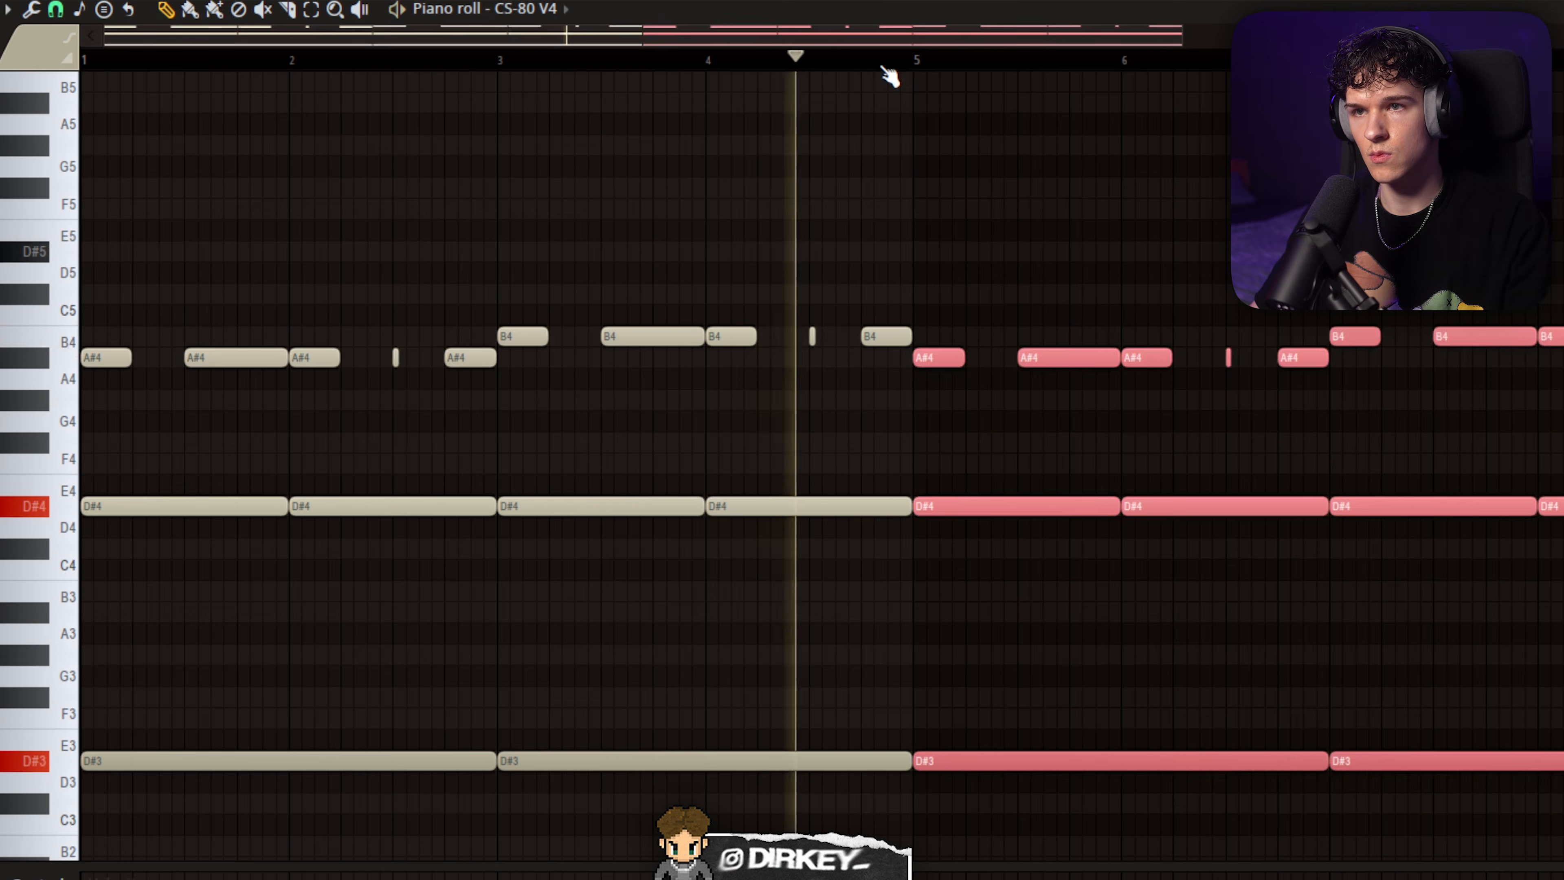
pyautogui.scroll(-2, 891, 68)
pyautogui.click(943, 252)
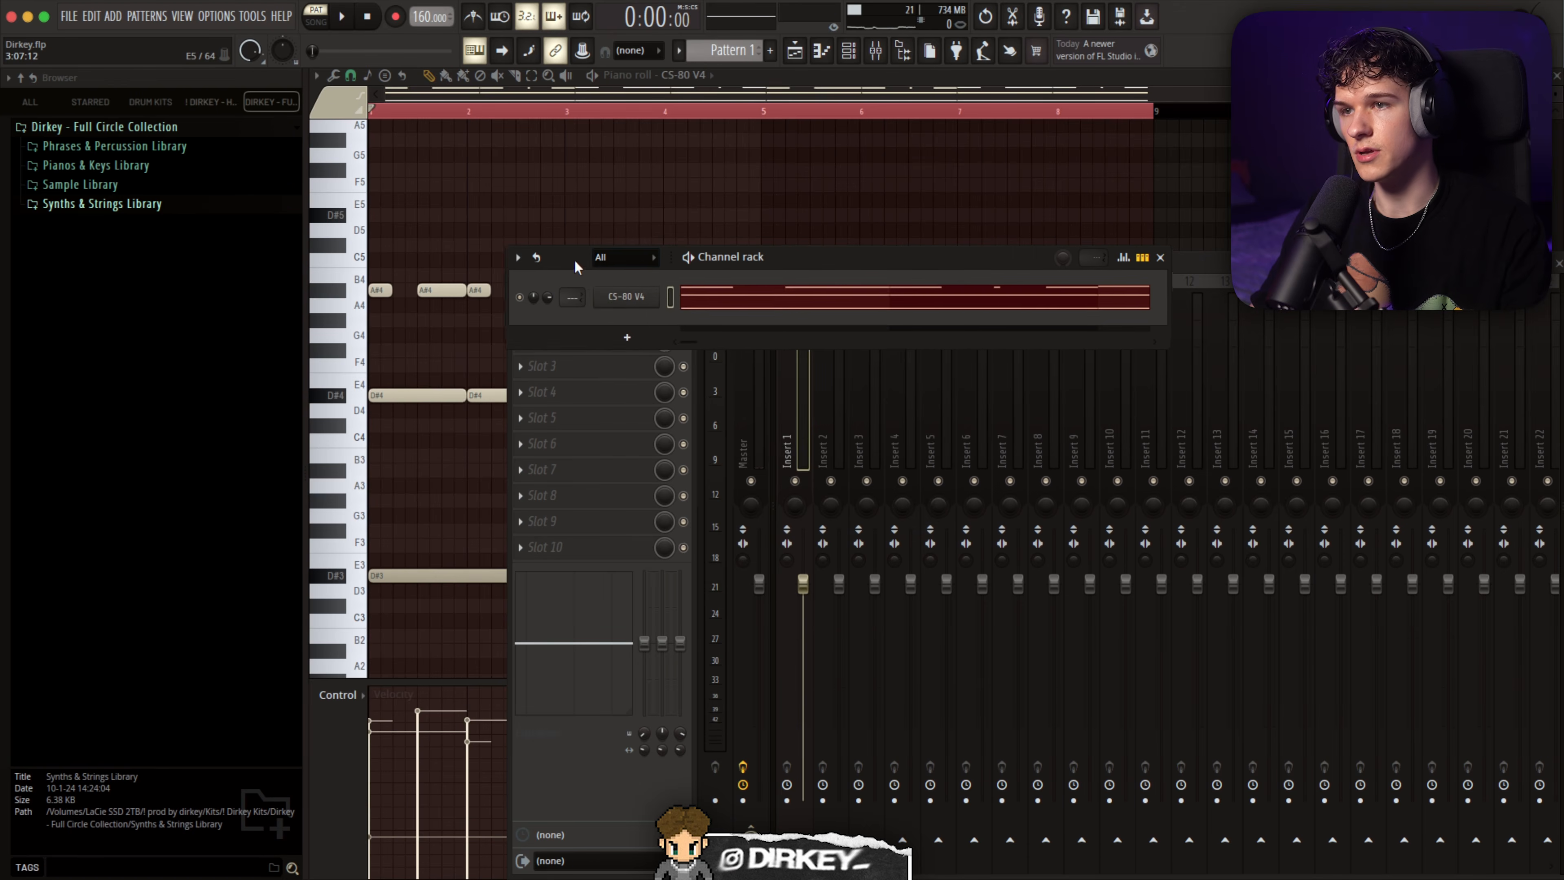
# Replace the CS-80 V4 channel's instrument with Omnisphere and load a patch from its Pads + Strings category.
pyautogui.rightClick(627, 300)
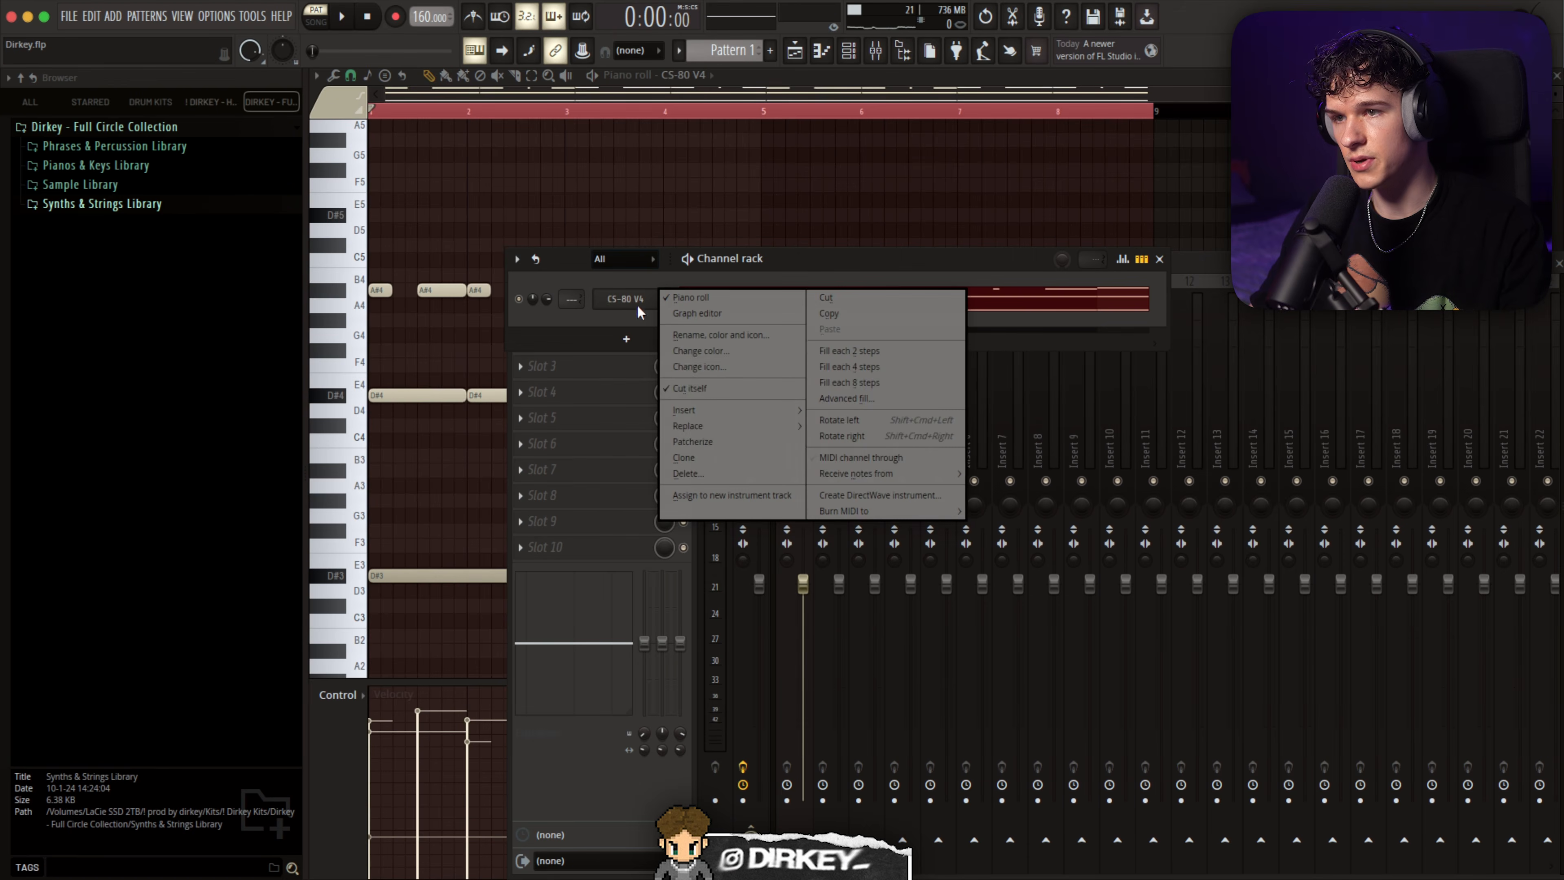
pyautogui.moveTo(701, 431)
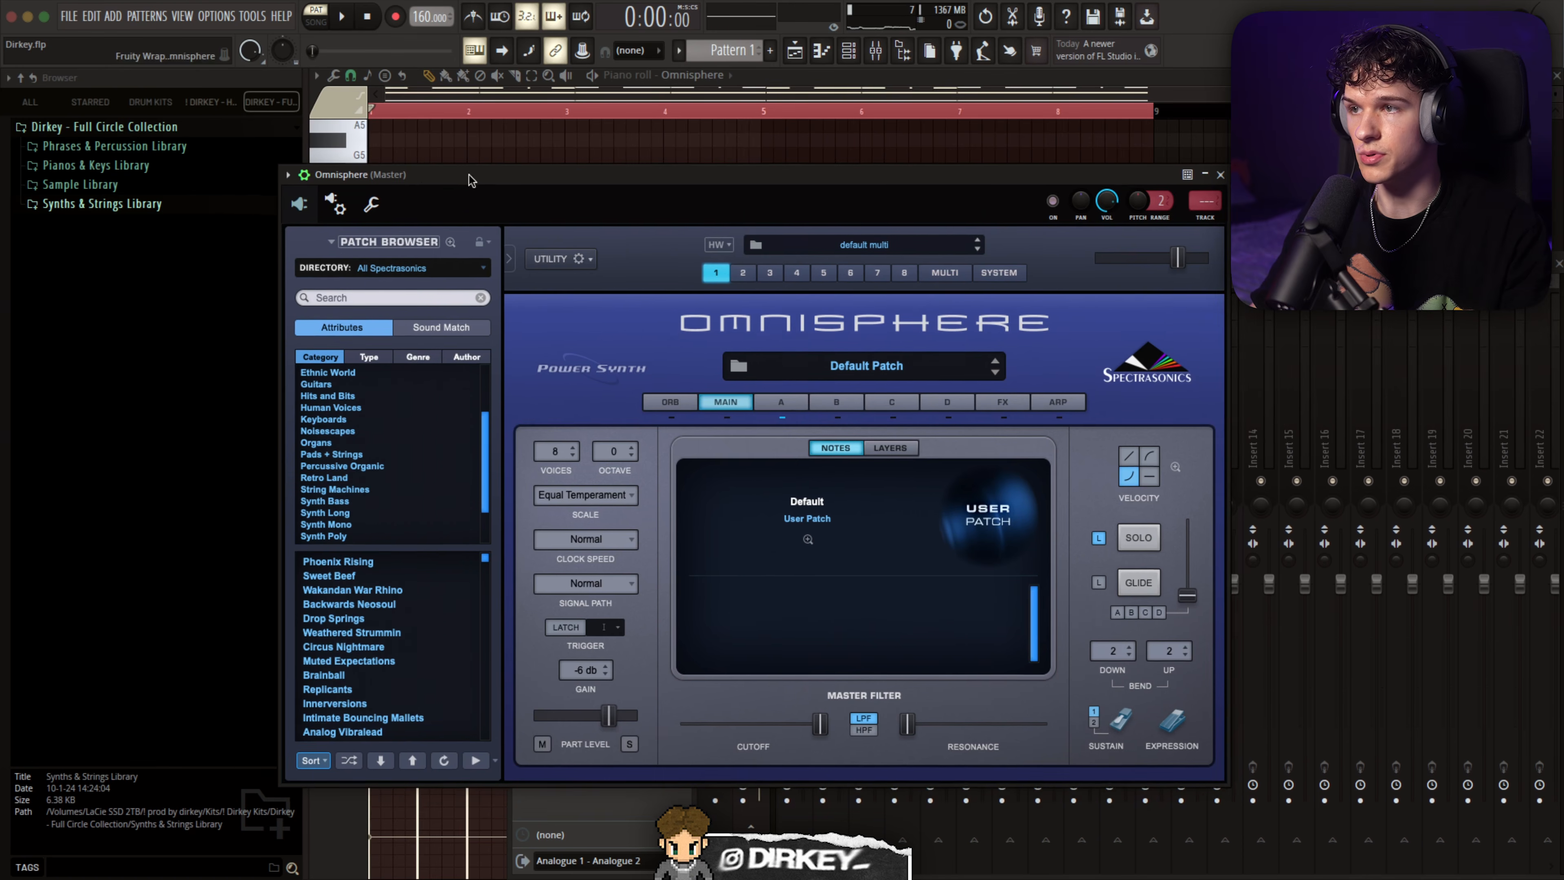
pyautogui.click(325, 414)
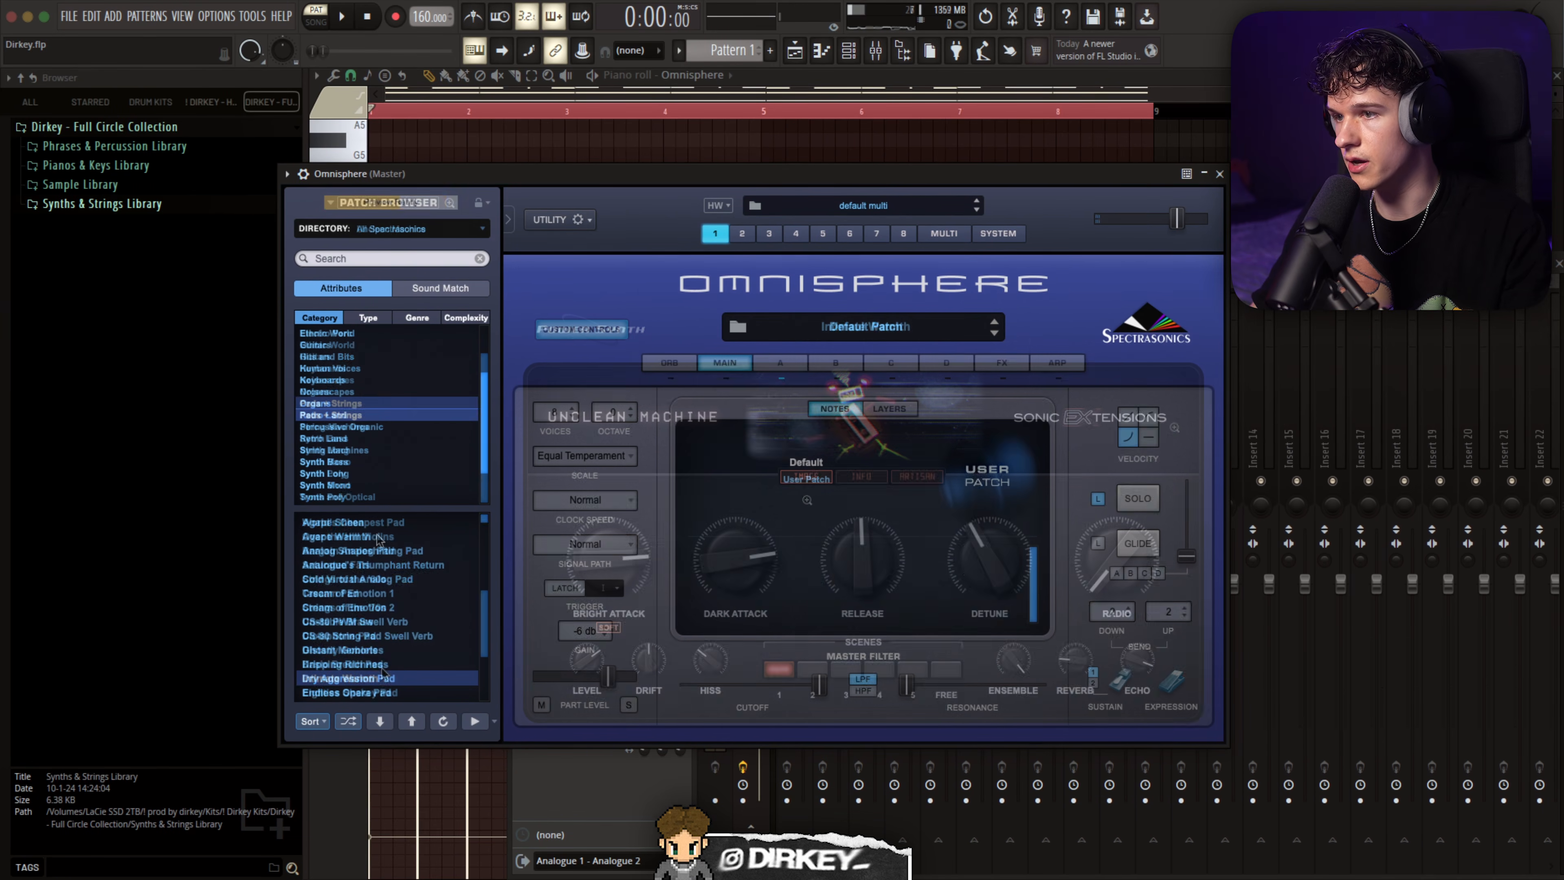
pyautogui.click(373, 665)
pyautogui.scroll(-3, 372, 663)
pyautogui.click(361, 636)
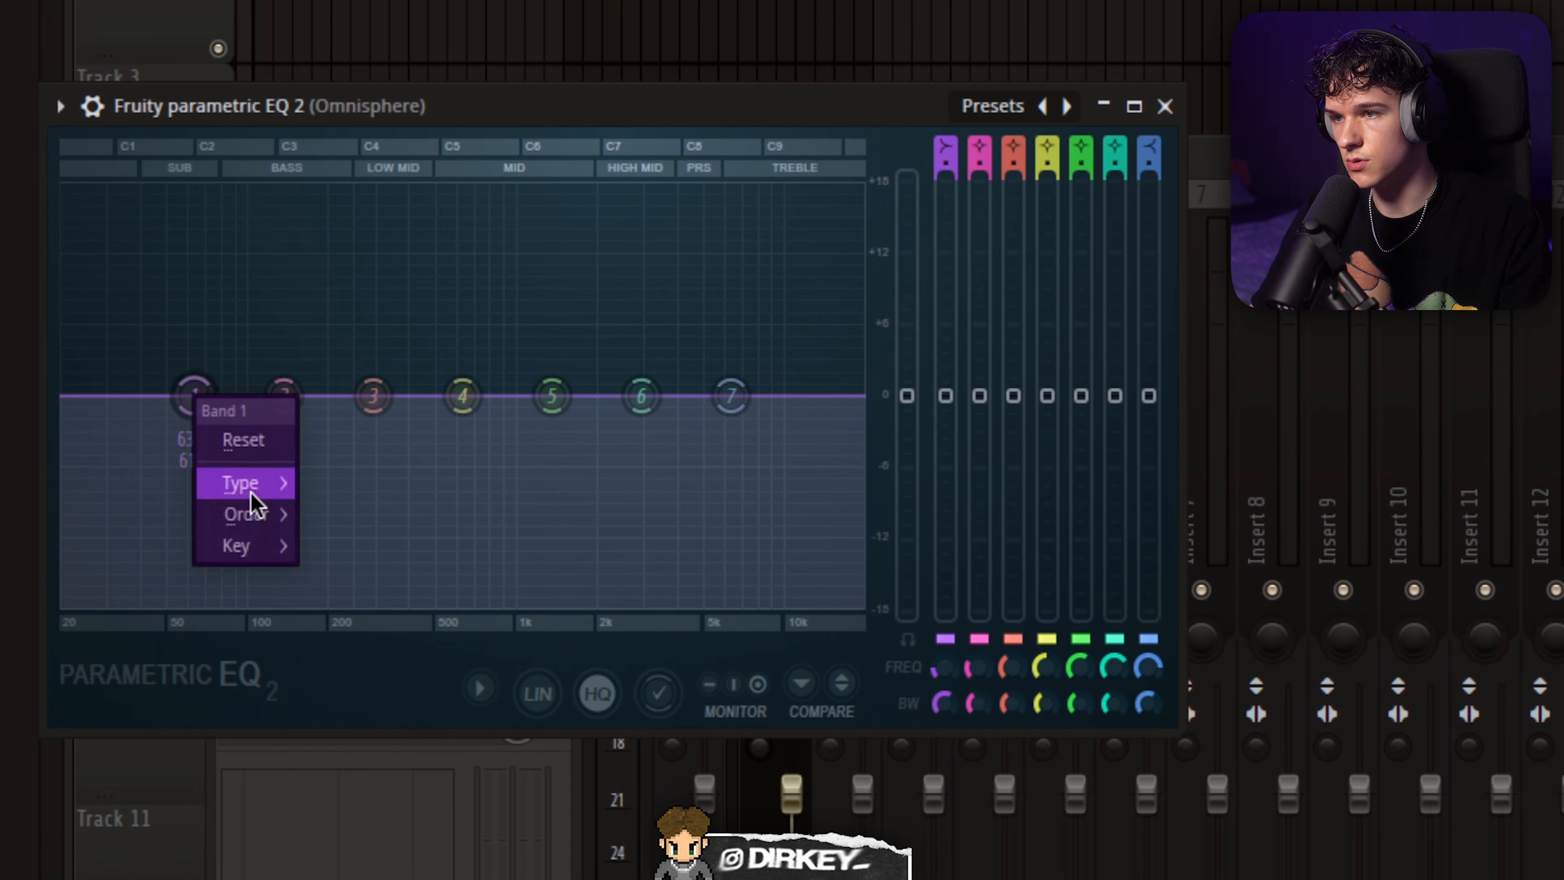
# Make band 1 of the Omnisphere EQ a high-pass filter, raise its cutoff slightly, and dip band 4 in the low mids.
pyautogui.moveTo(252, 487)
pyautogui.click(381, 576)
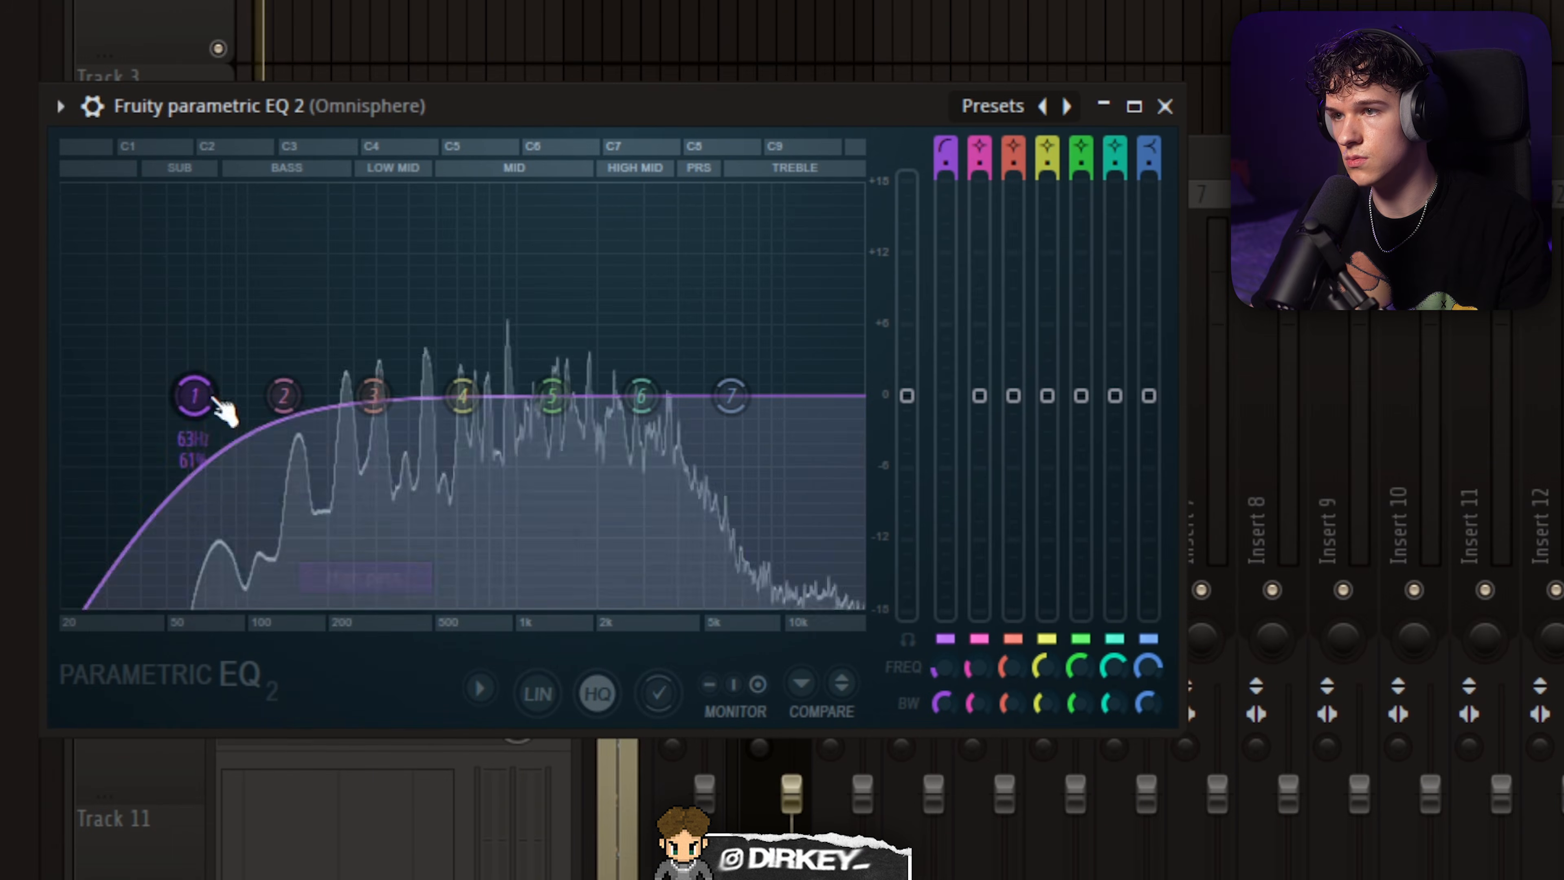
pyautogui.moveTo(194, 396); pyautogui.dragTo(237, 396)
pyautogui.moveTo(462, 395); pyautogui.dragTo(439, 427)
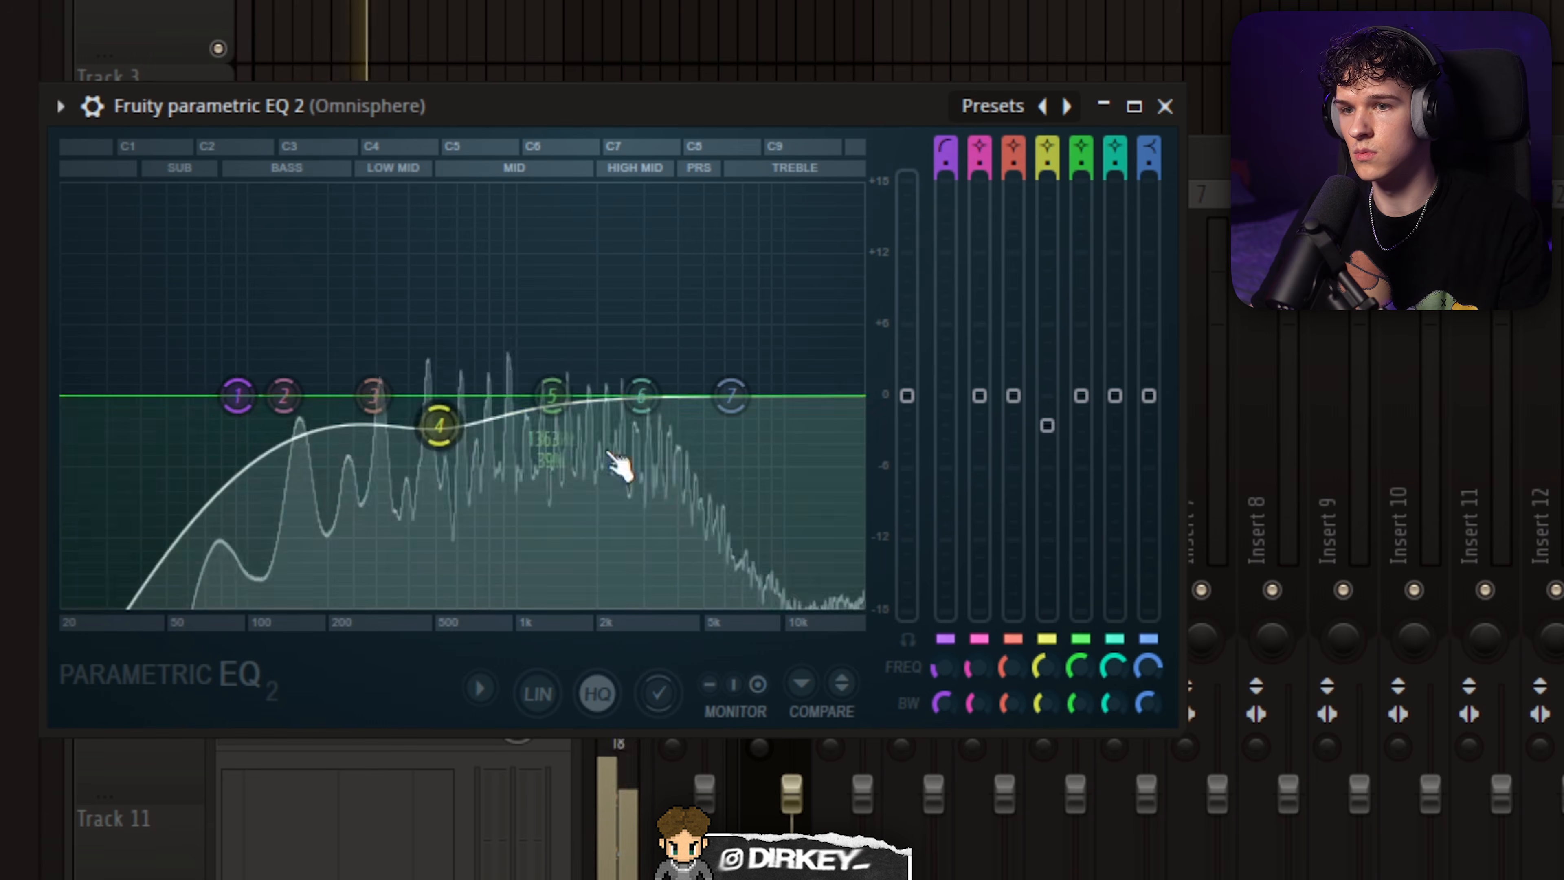
# Boost EQ band 6 in the highs and band 3 at about 200 Hz, making small changes to the remaining upper bands.
pyautogui.moveTo(1182, 733); pyautogui.dragTo(1198, 745)
pyautogui.moveTo(653, 401); pyautogui.dragTo(757, 363)
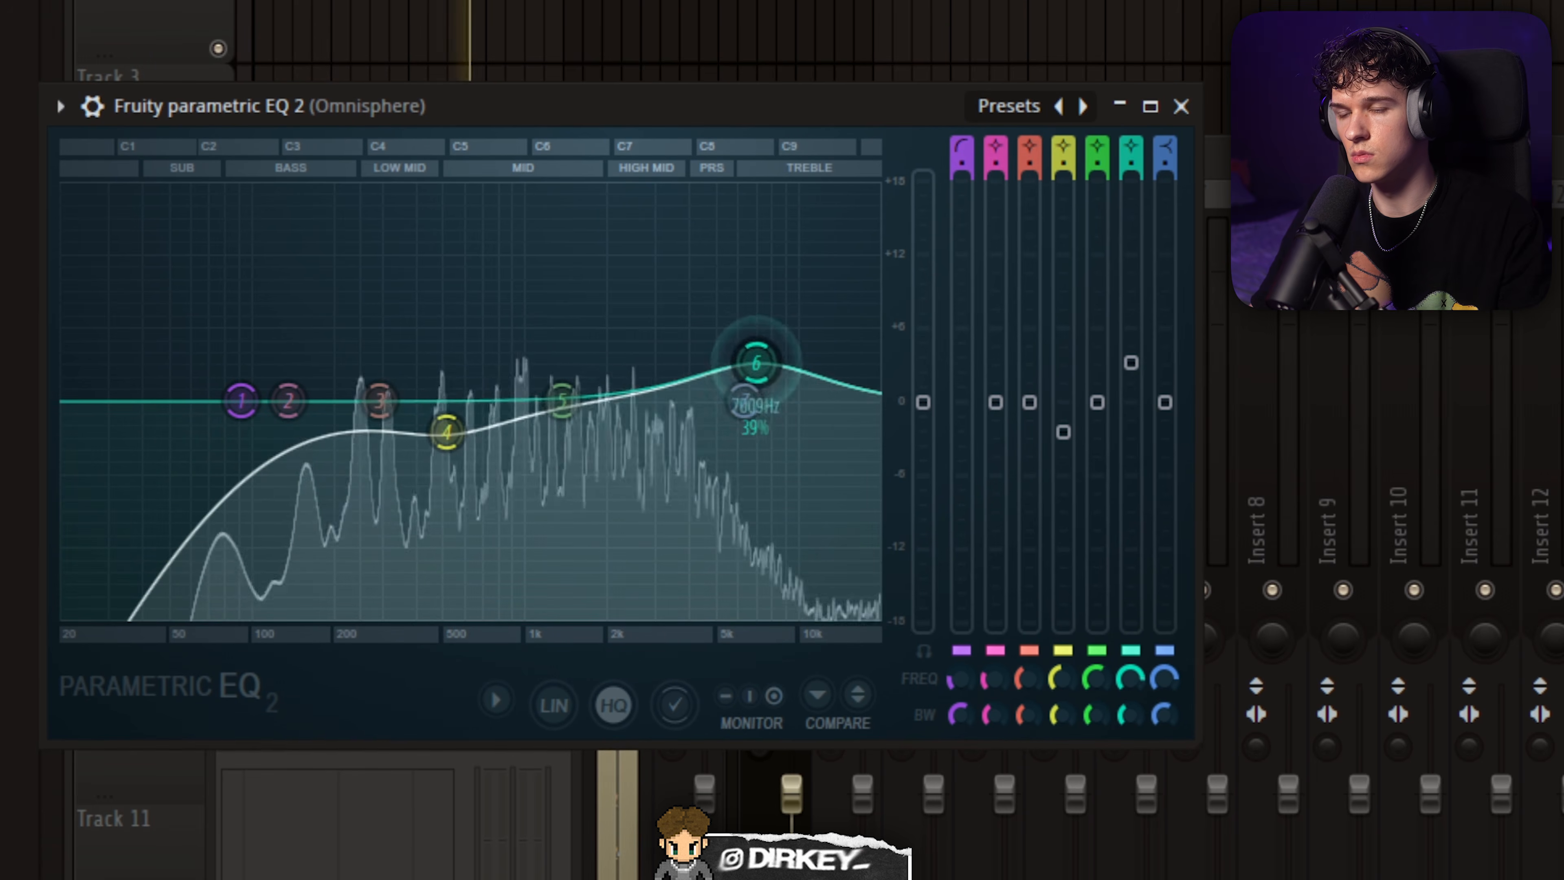
pyautogui.moveTo(600, 370); pyautogui.dragTo(590, 395)
pyautogui.moveTo(385, 403); pyautogui.dragTo(338, 367)
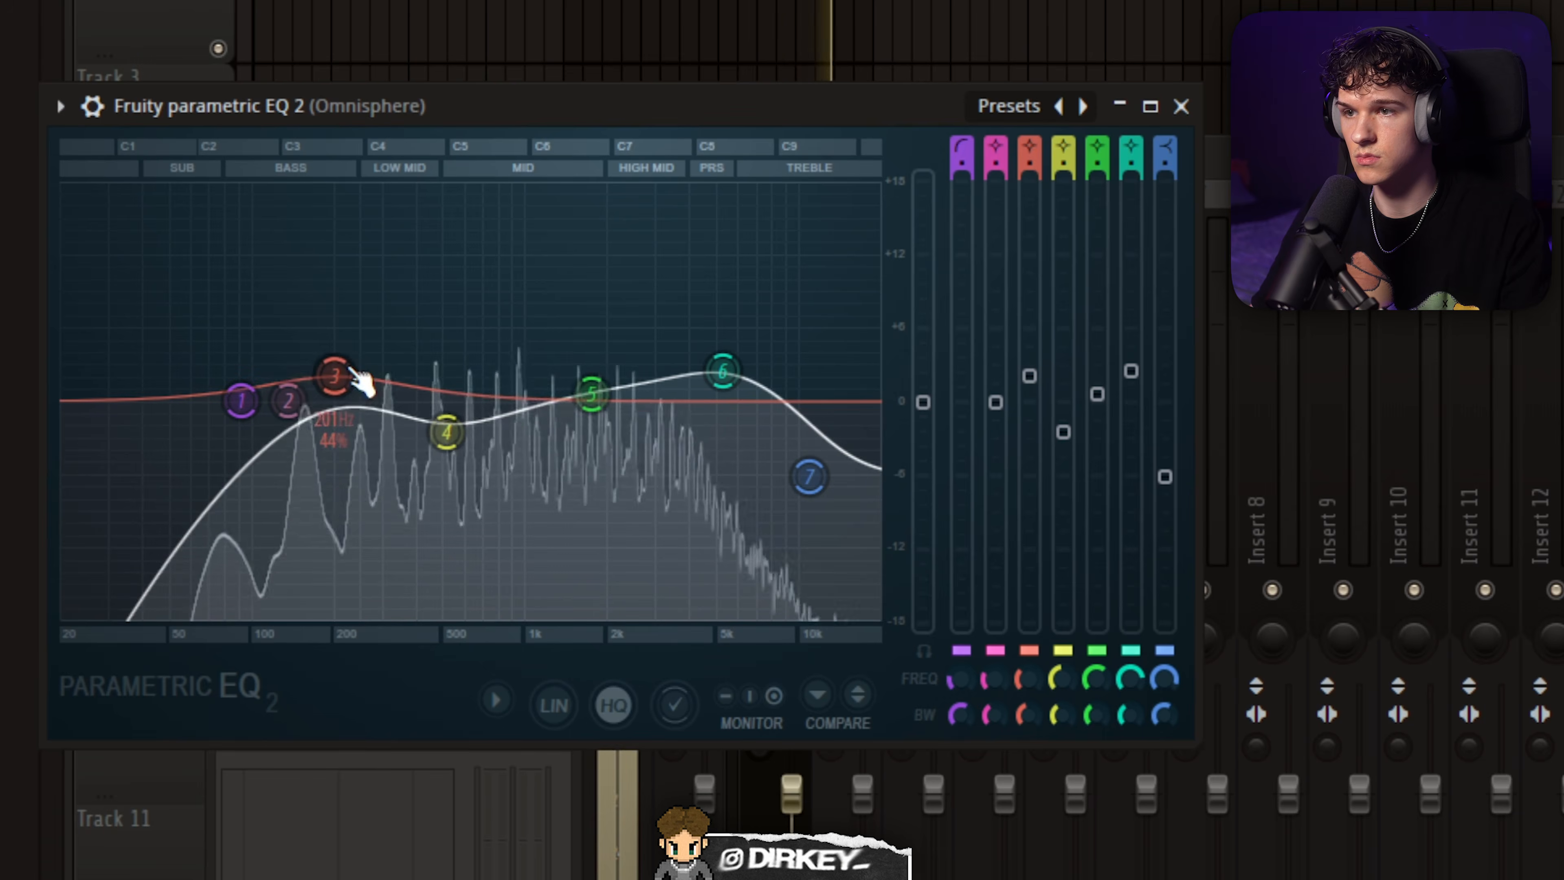
pyautogui.moveTo(363, 385); pyautogui.dragTo(354, 384)
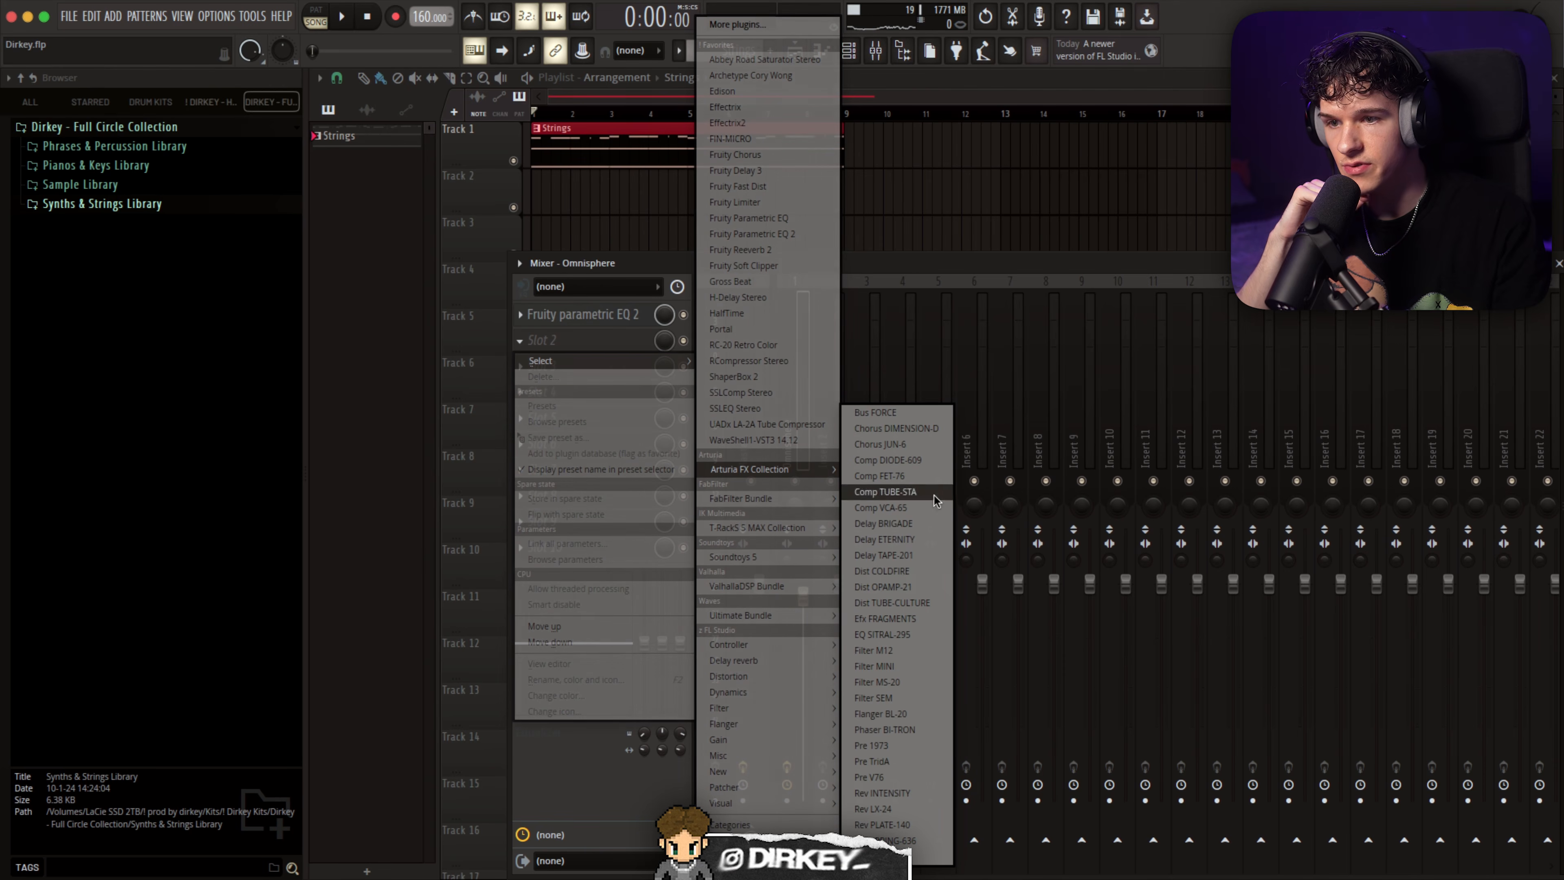
# Add the Rev PLATE-140 reverb to the Omnisphere mixer track and adjust its drive, decay time, blend and width.
pyautogui.click(894, 825)
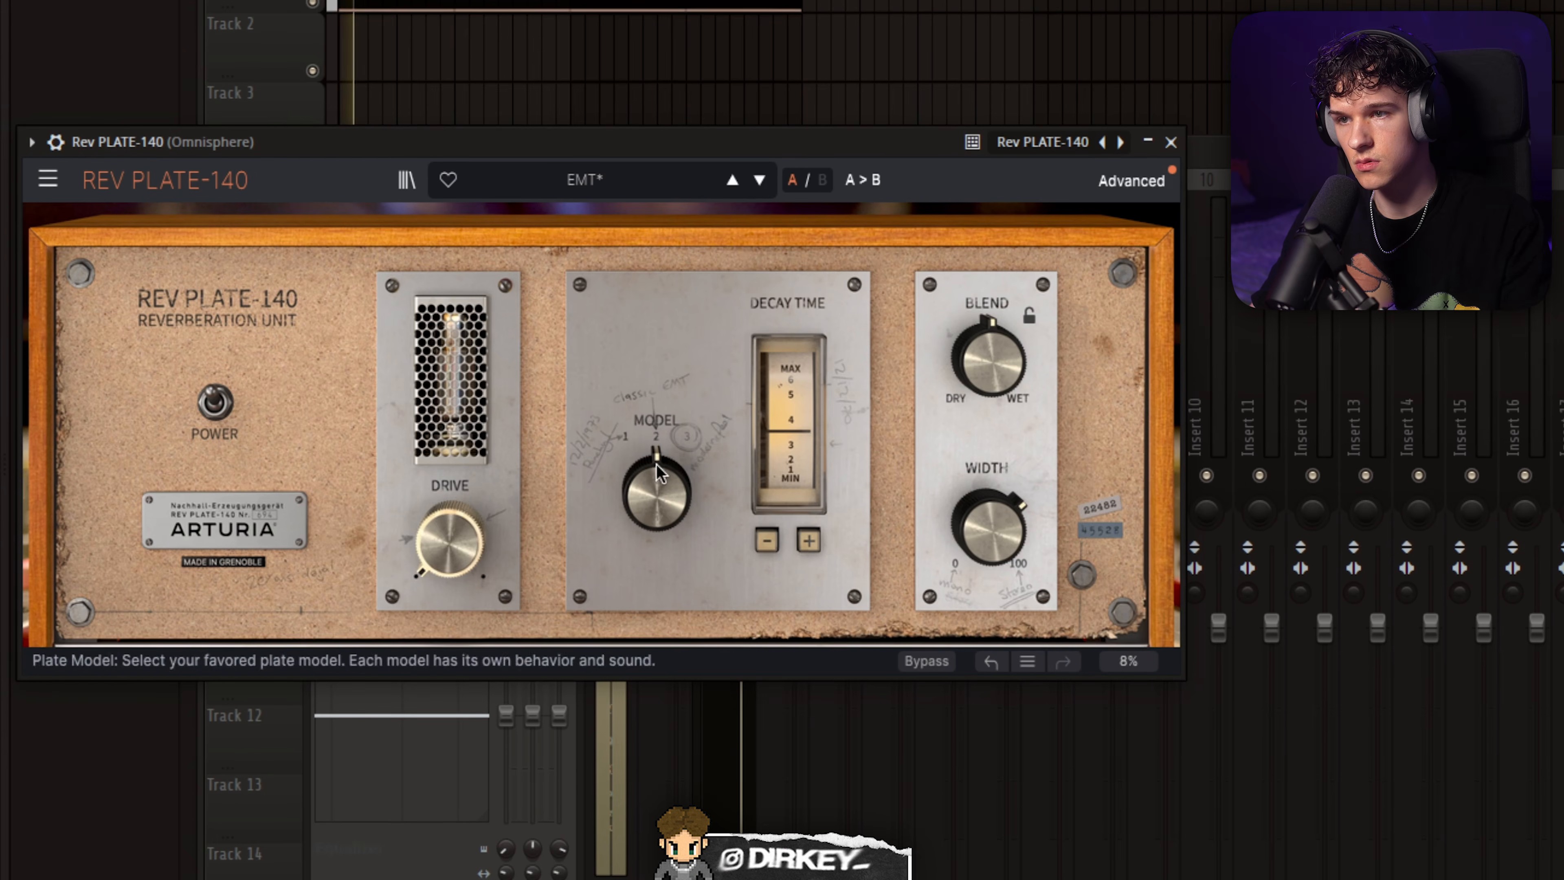
pyautogui.moveTo(448, 546); pyautogui.dragTo(448, 499)
pyautogui.moveTo(988, 362); pyautogui.dragTo(988, 314)
pyautogui.moveTo(986, 525); pyautogui.dragTo(981, 536)
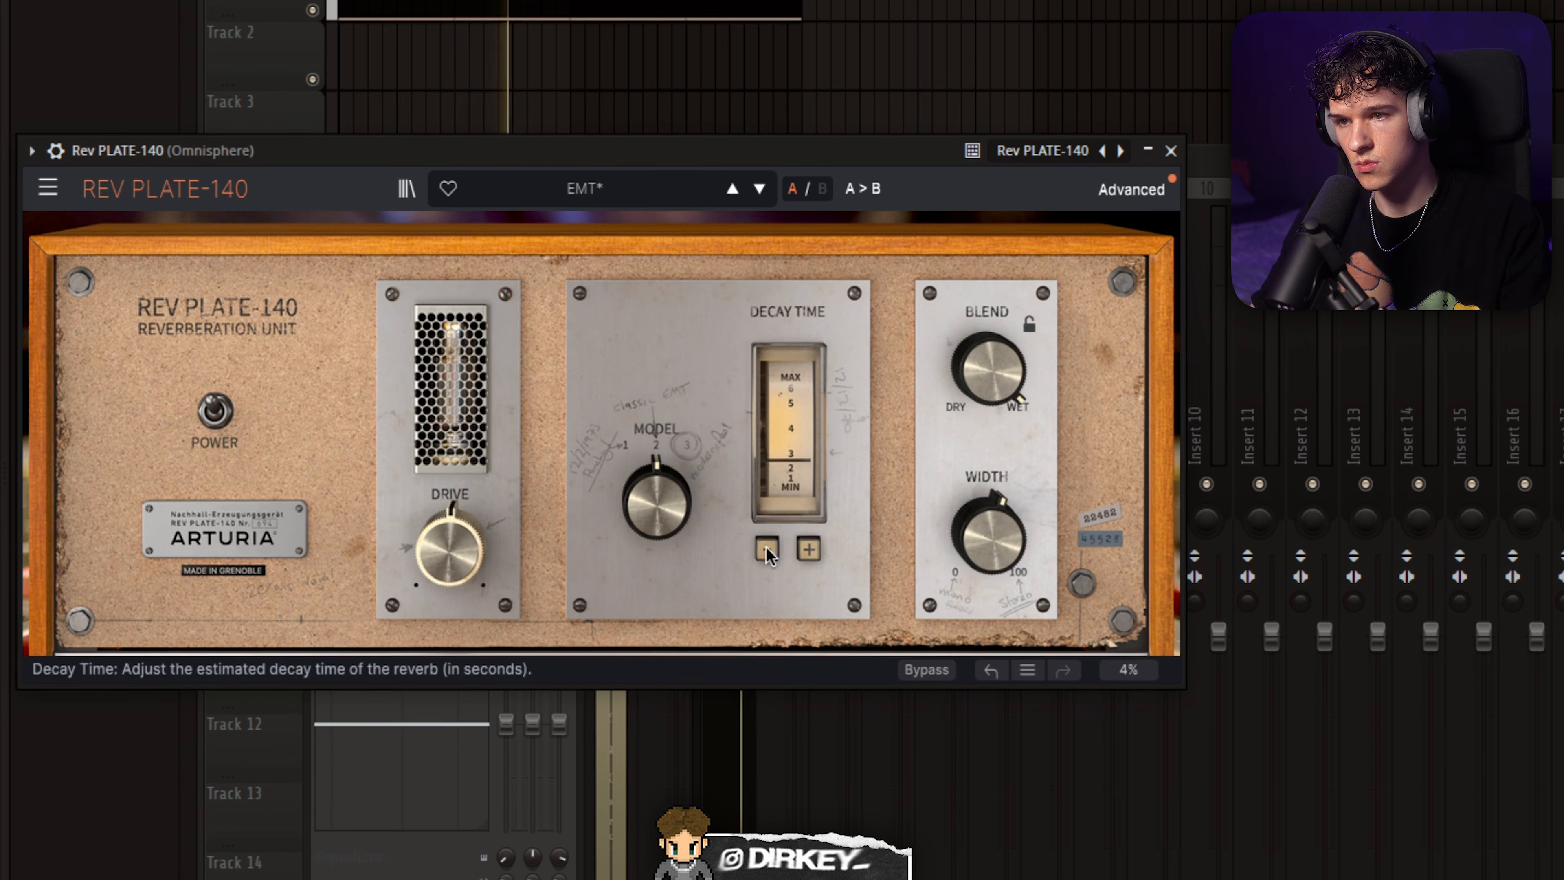
pyautogui.moveTo(643, 491)
pyautogui.mouseDown()
pyautogui.moveTo(643, 469)
pyautogui.moveTo(643, 515)
pyautogui.mouseUp()
pyautogui.moveTo(446, 545)
pyautogui.mouseDown()
pyautogui.moveTo(446, 499)
pyautogui.moveTo(447, 559)
pyautogui.mouseUp()
pyautogui.moveTo(990, 351); pyautogui.dragTo(984, 394)
pyautogui.doubleClick(985, 394)
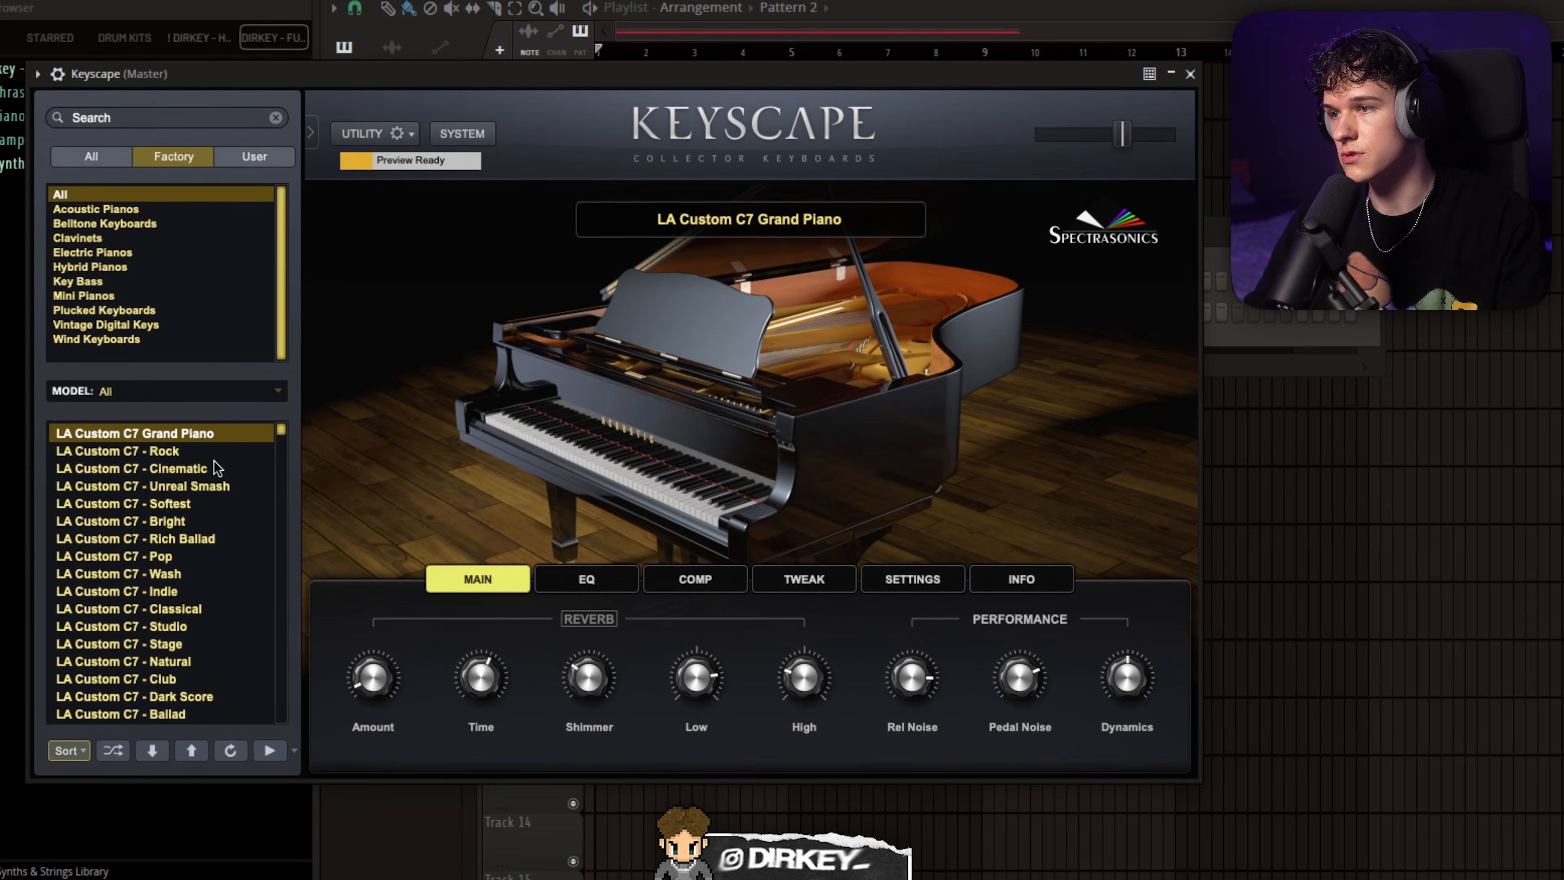
# Load the LA Custom C7 - Rock piano patch in Keyscape.
pyautogui.click(157, 451)
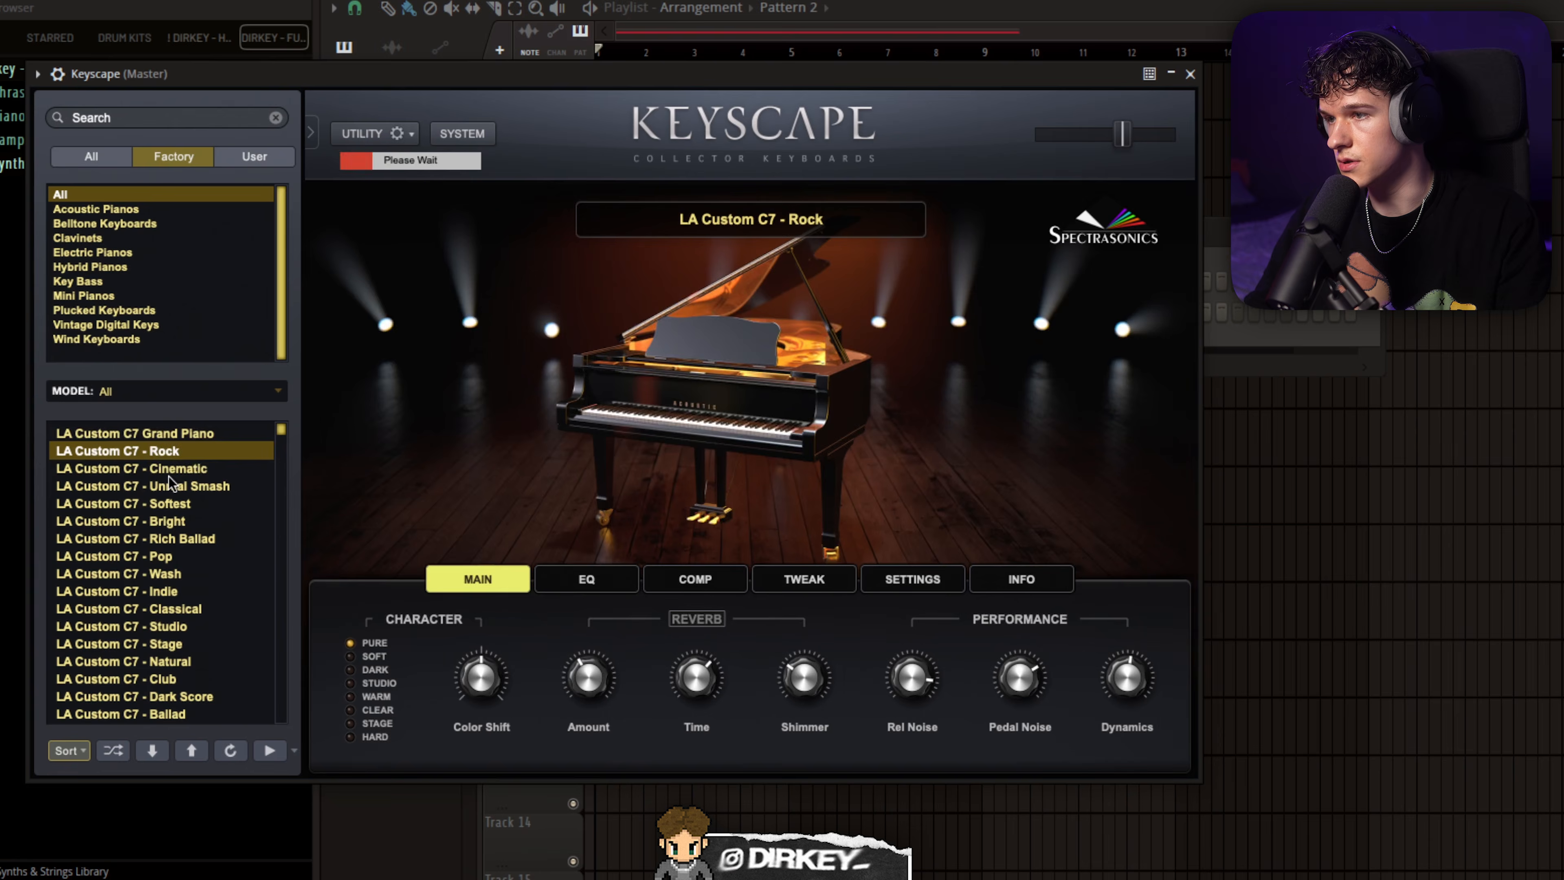
pyautogui.click(158, 466)
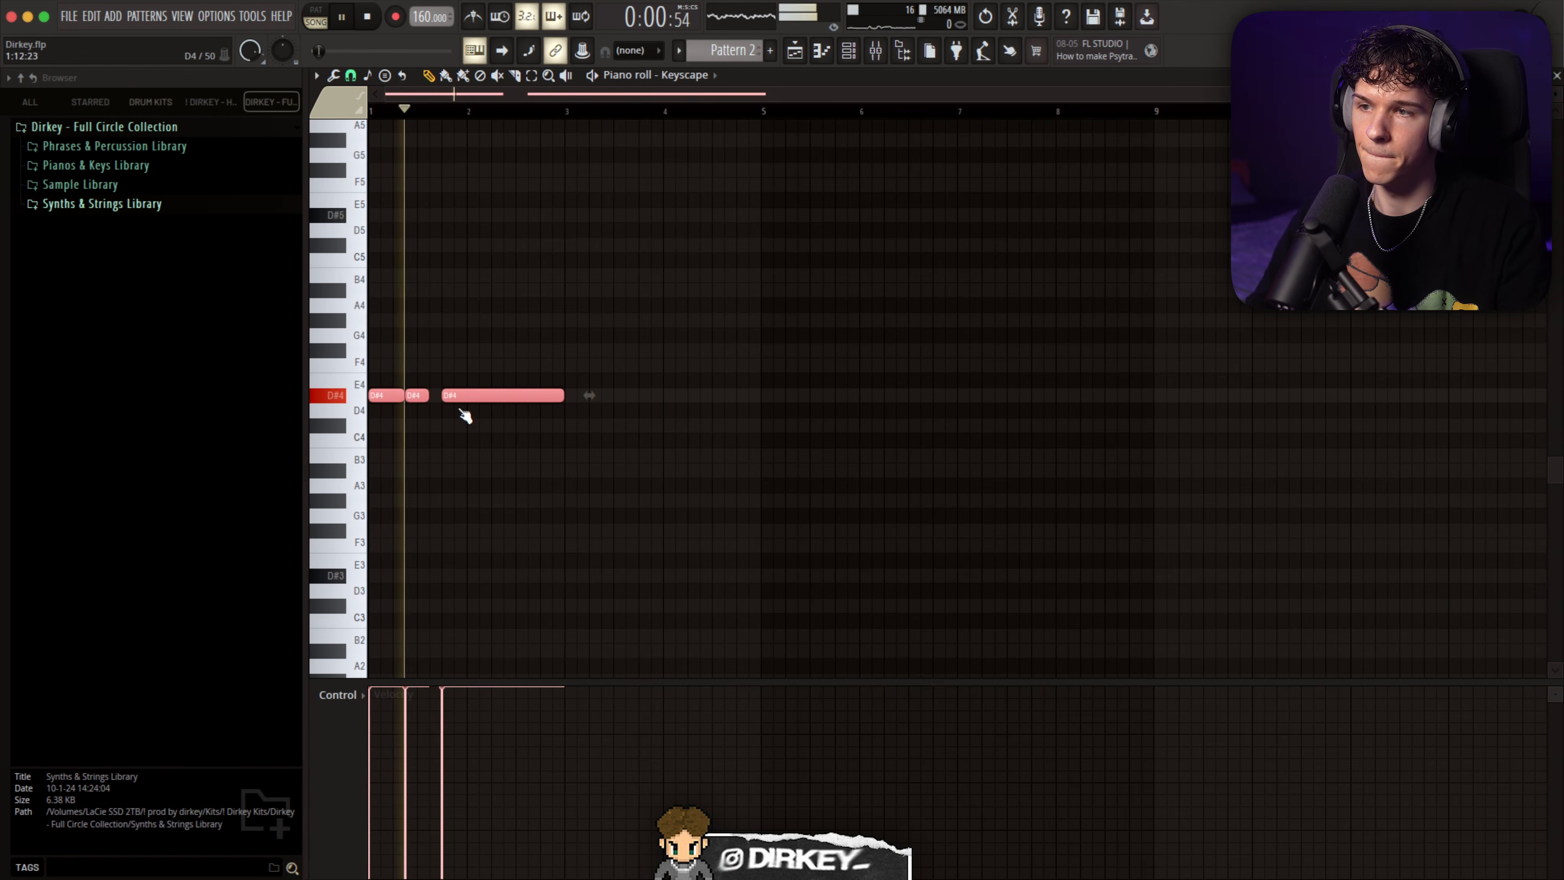
# Copy the D#4 piano rhythm into bars 3–4 on B3 and duplicate the four-bar phrase.
pyautogui.moveTo(465, 417); pyautogui.dragTo(695, 465)
pyautogui.rightClick(700, 382)
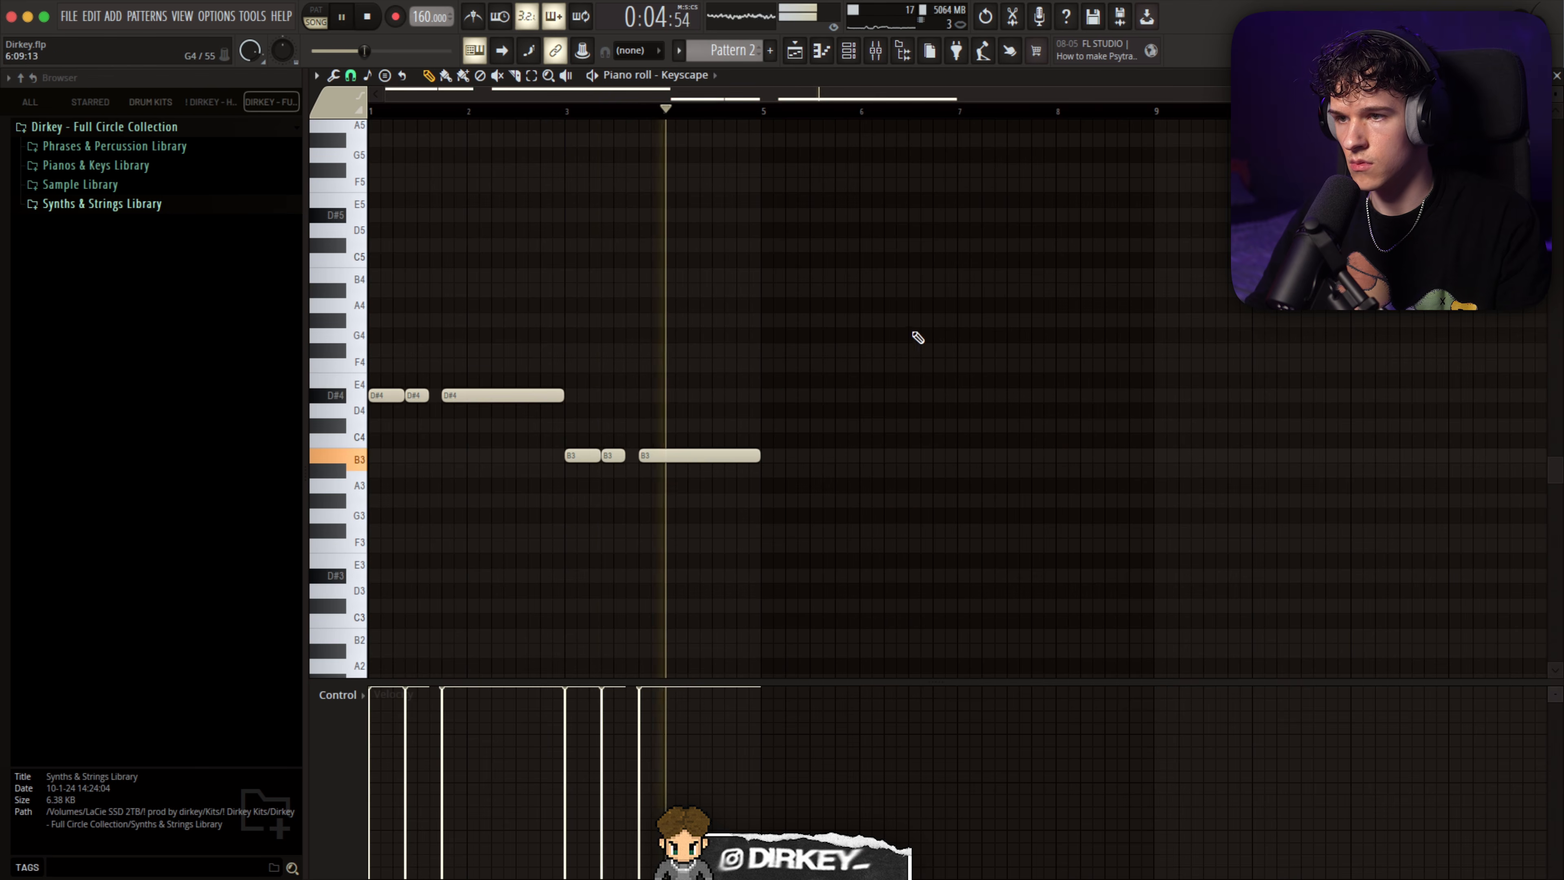
pyautogui.press('super+a')
pyautogui.press('super+b')
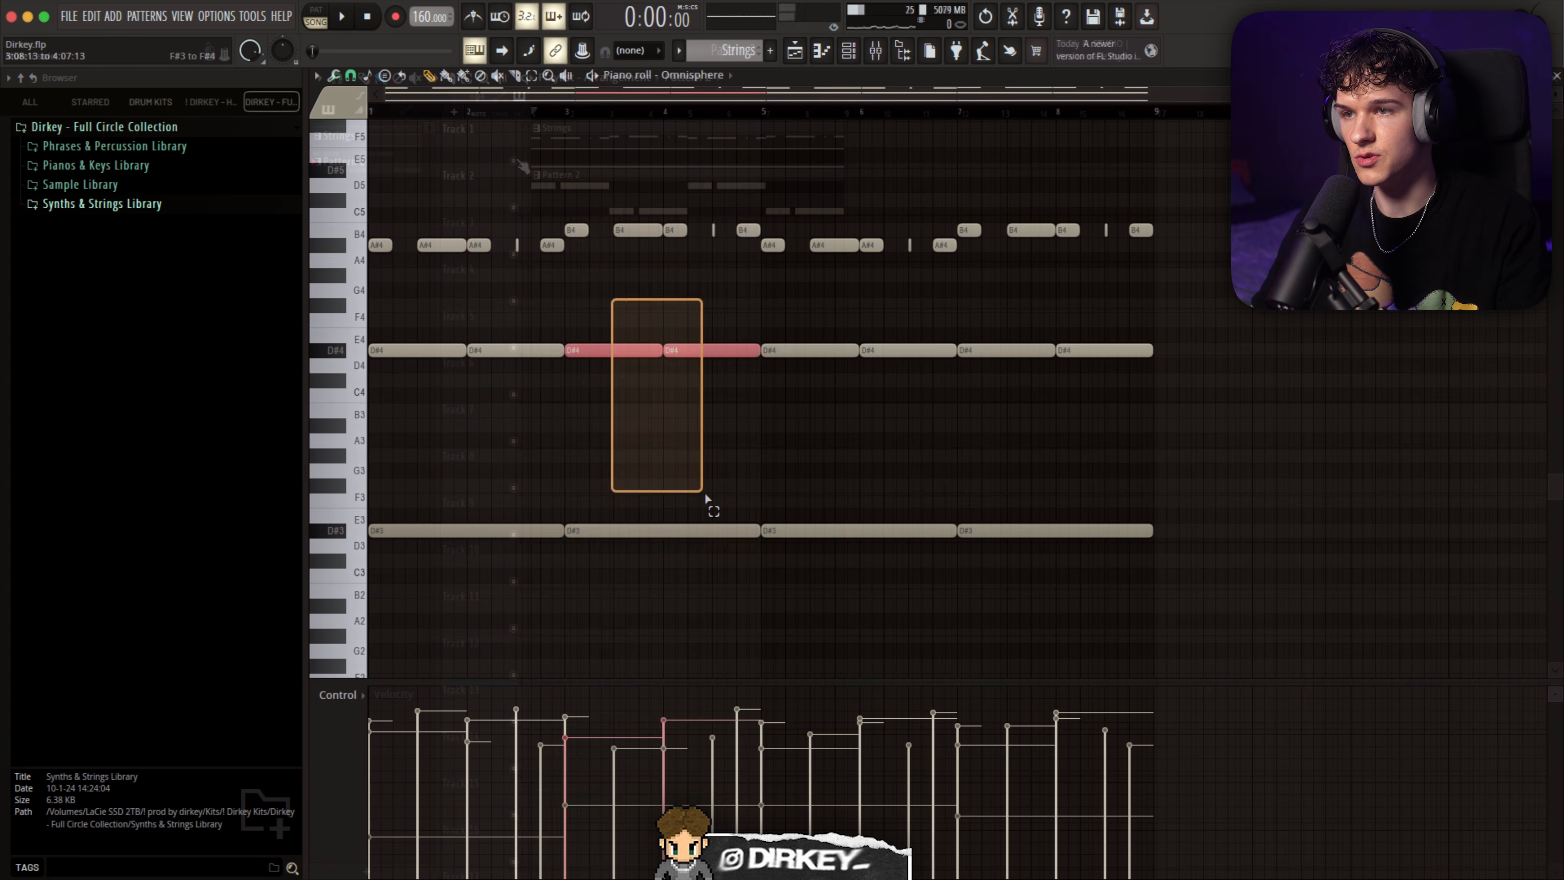
# In the Strings pattern, lower the bar 3–4 D#4 and D#3 notes to B3 and B2 and add softer A#3 notes in bars 1–2.
pyautogui.moveTo(709, 506); pyautogui.dragTo(660, 596)
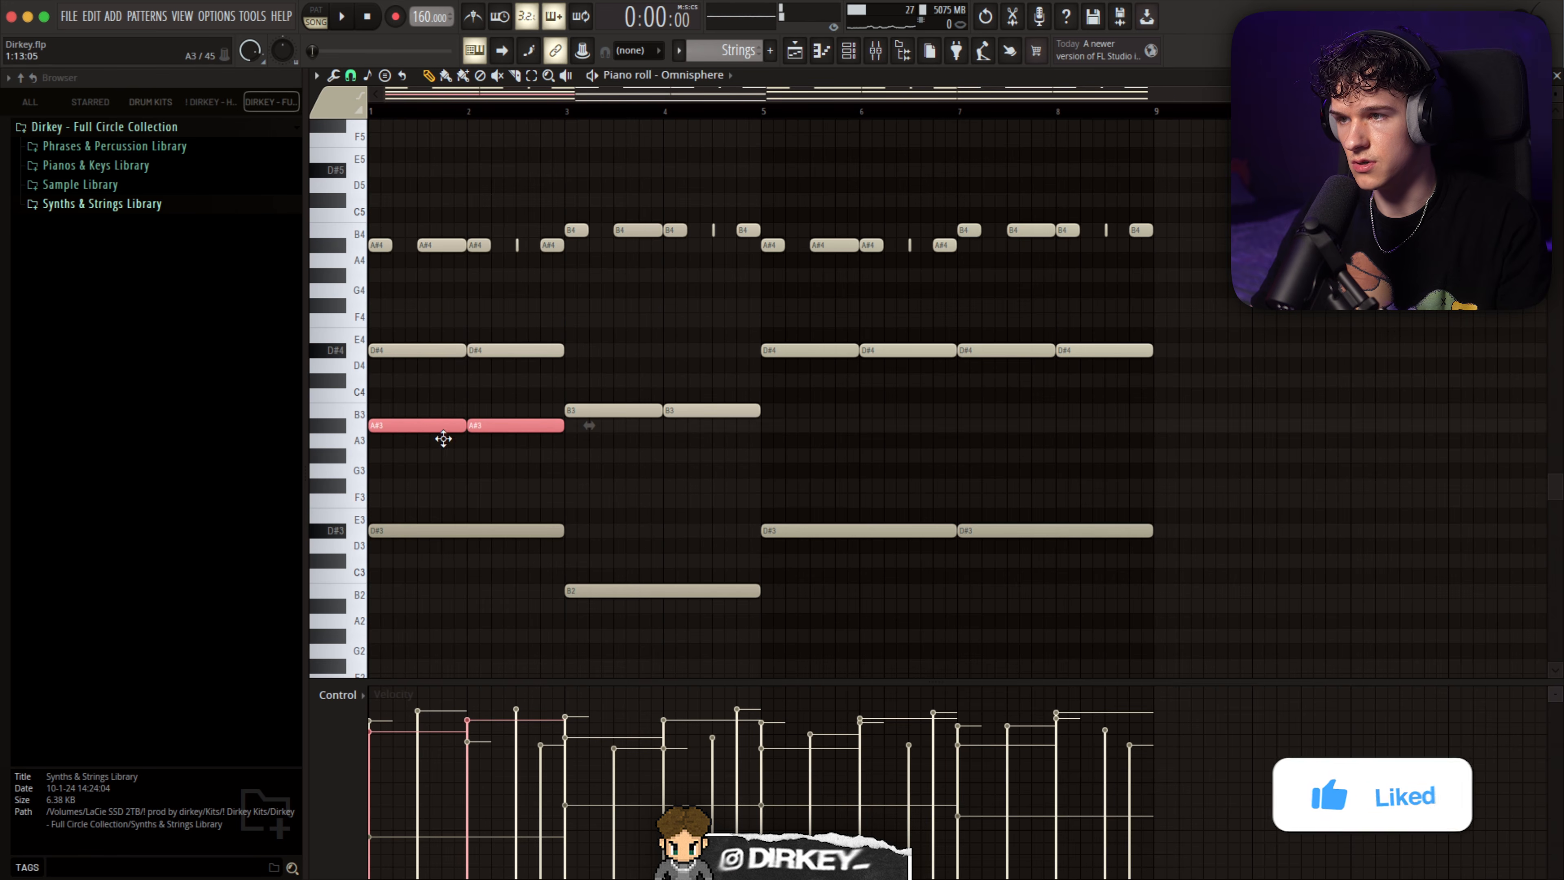
pyautogui.scroll(-5, 452, 435)
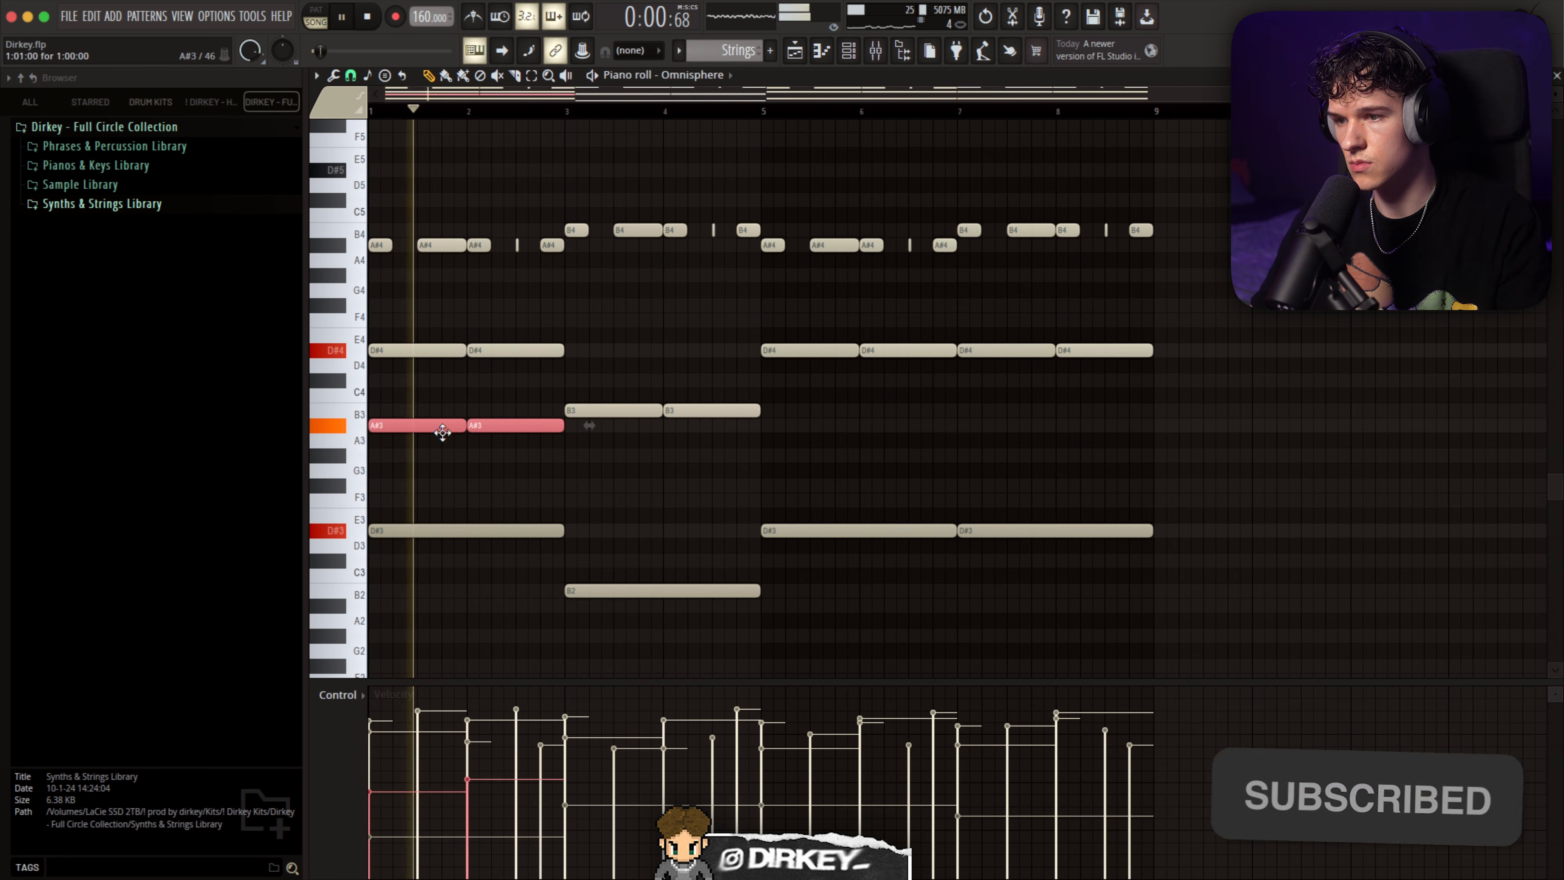
pyautogui.moveTo(436, 425); pyautogui.dragTo(865, 433)
pyautogui.moveTo(1205, 314); pyautogui.dragTo(816, 553)
pyautogui.moveTo(1187, 331); pyautogui.dragTo(998, 573)
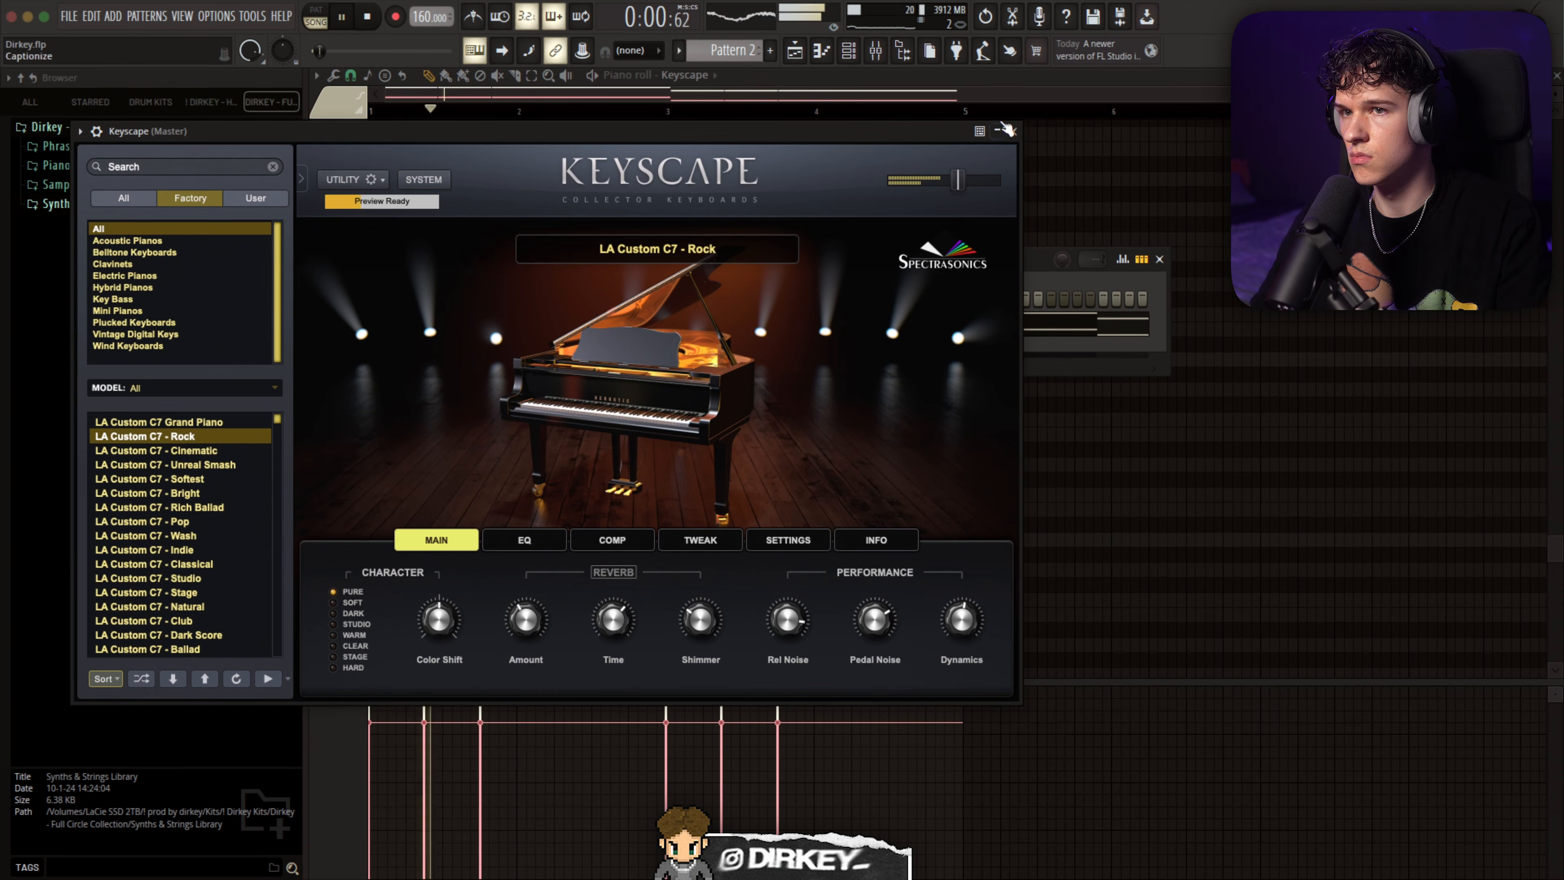
# Adjust the Color Shift of the Keyscape piano slightly and return to its piano roll.
pyautogui.click(436, 617)
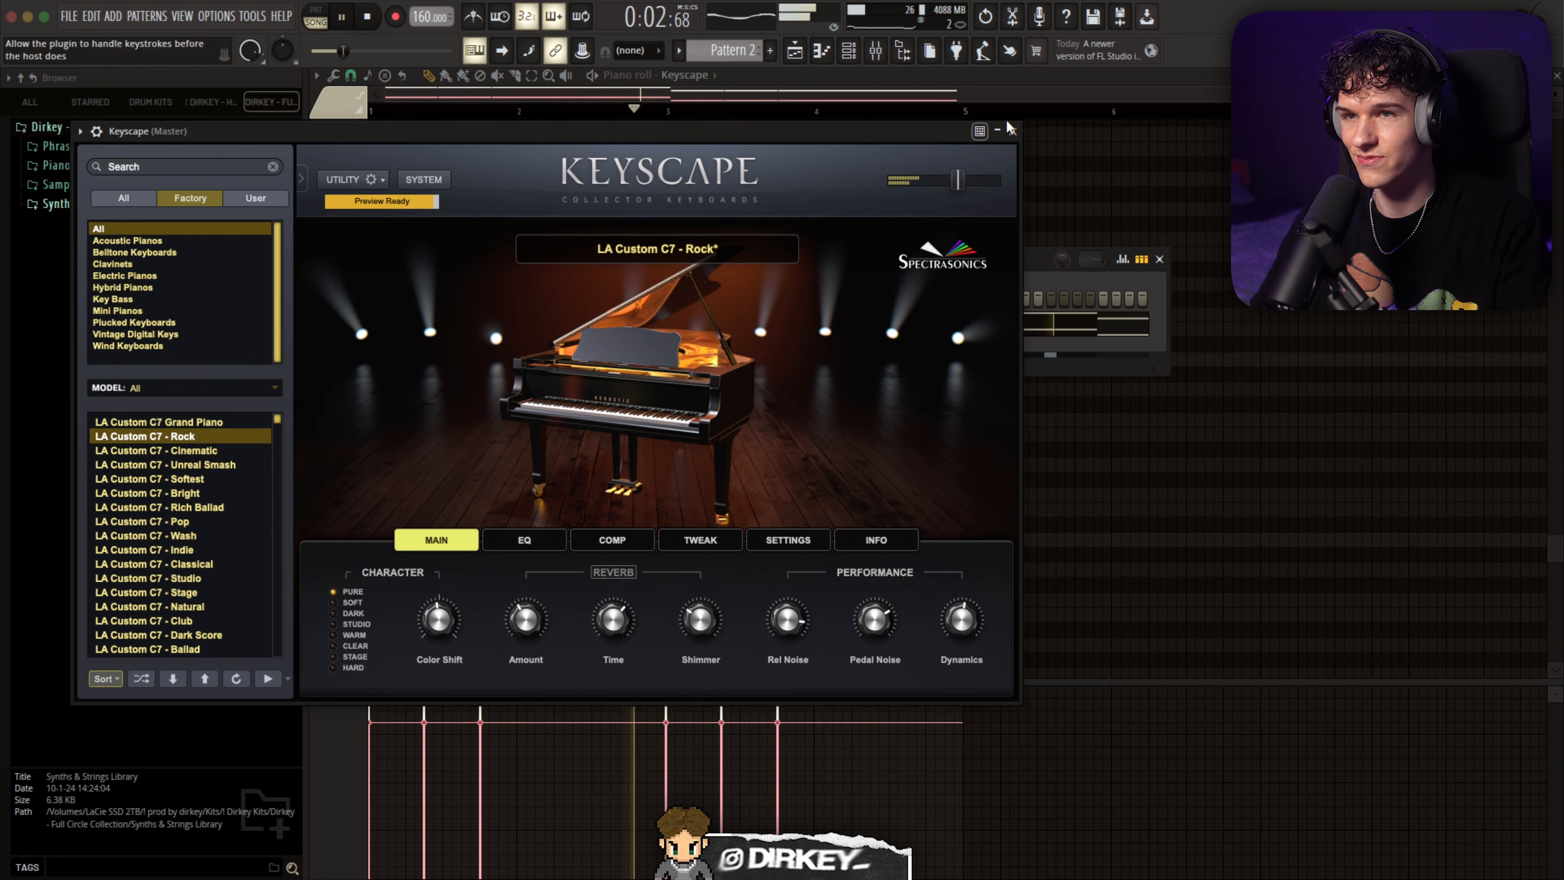
pyautogui.click(1013, 131)
pyautogui.click(551, 210)
pyautogui.rightClick(552, 209)
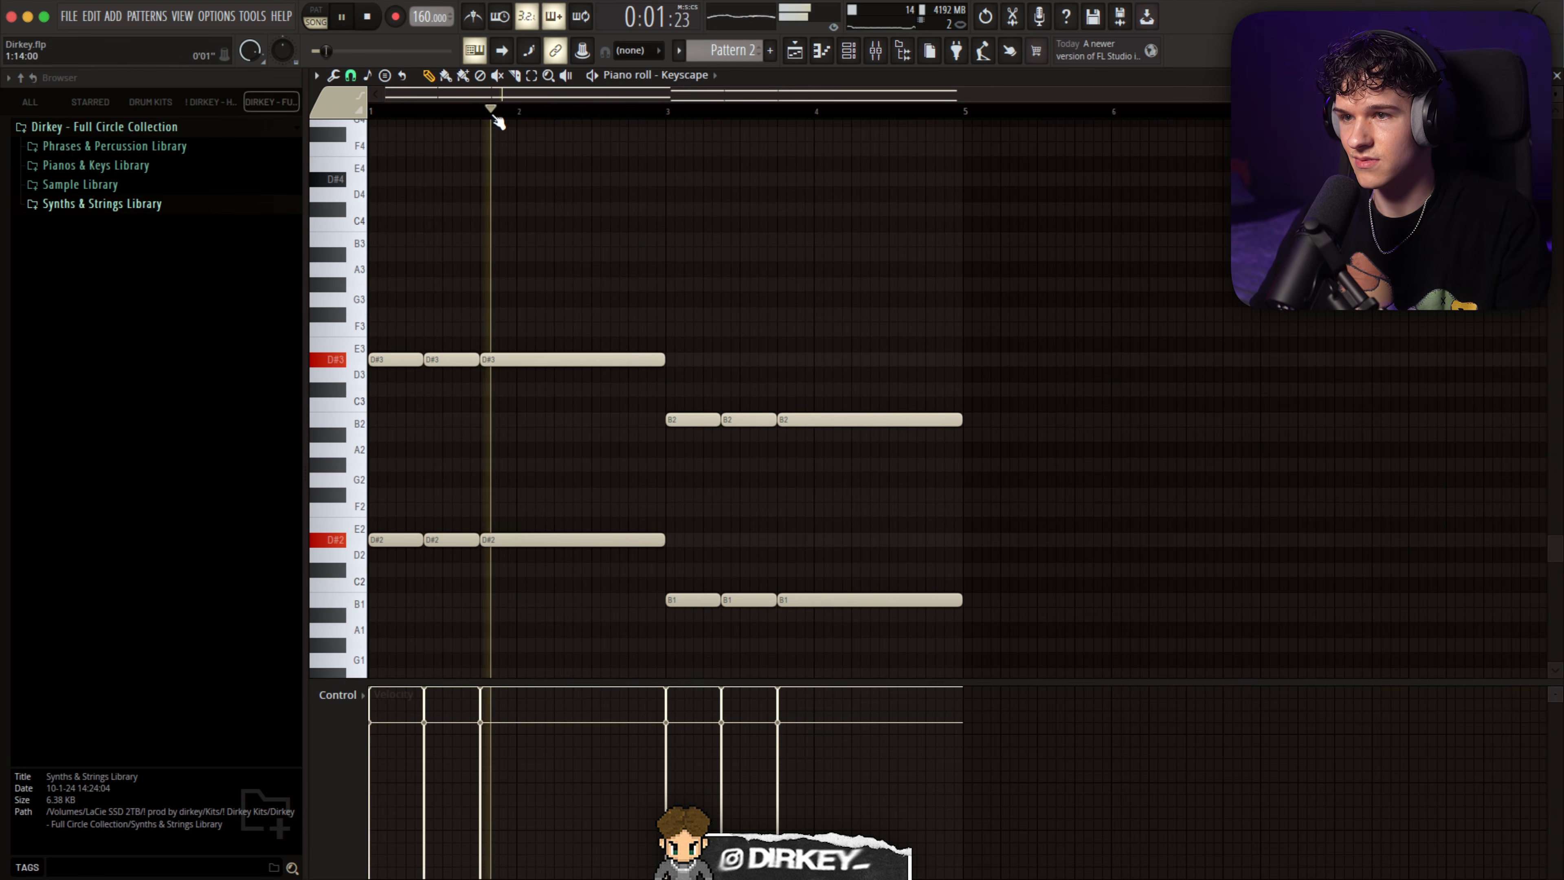
# Raise the B1 piano notes in bars 3–4 two octaves to B3 and duplicate the four-bar phrase into bars 5–8.
pyautogui.hotkey('ctrl', 'Up')
pyautogui.hotkey('ctrl', 'Up')
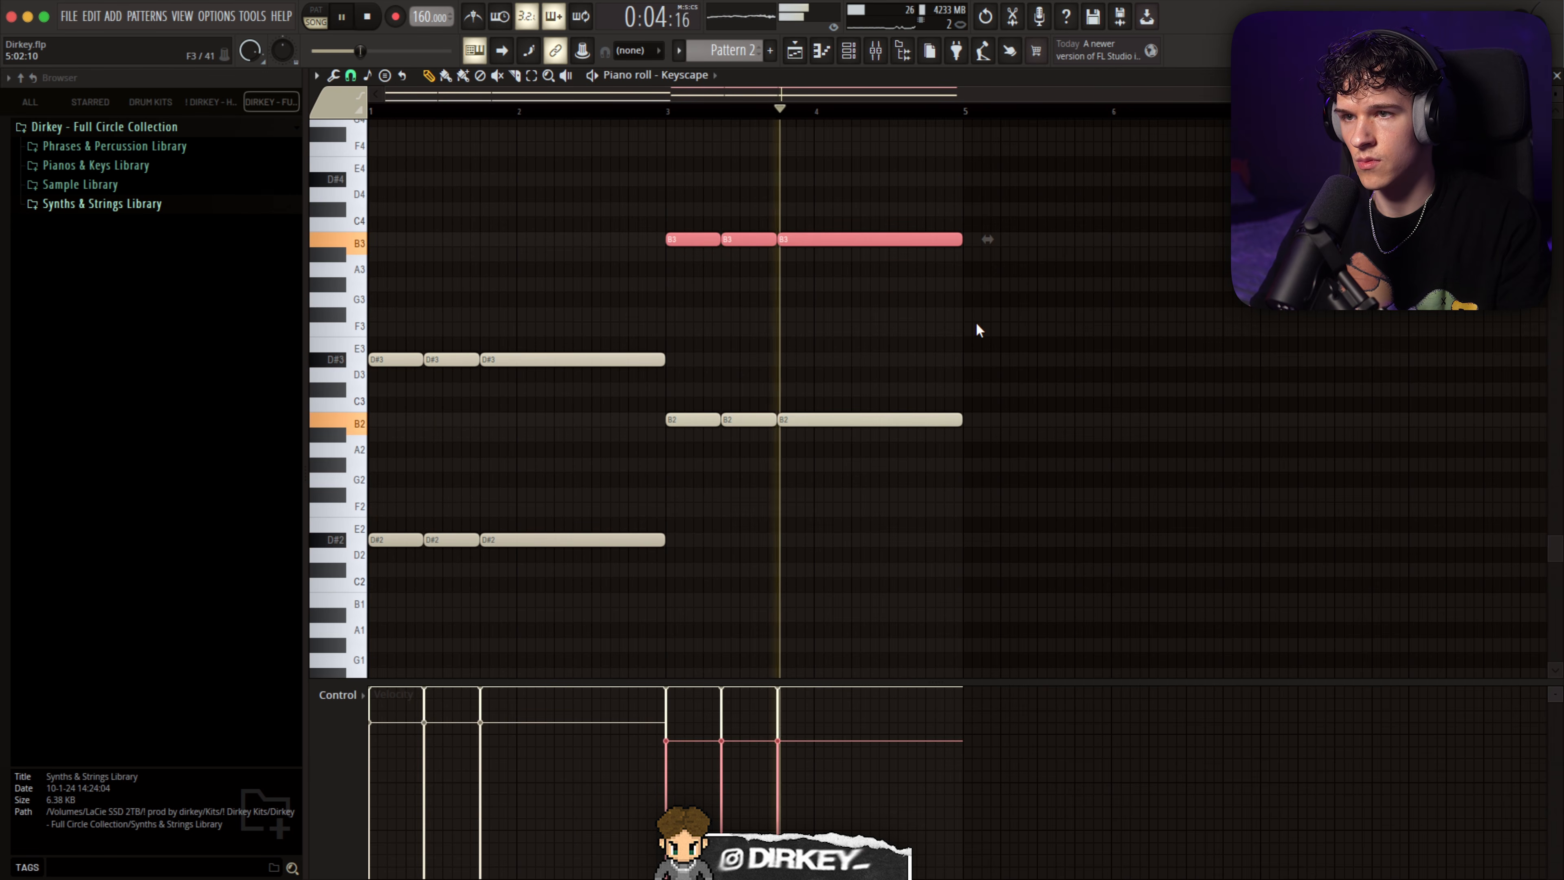
pyautogui.hotkey('ctrl', 'd')
pyautogui.hotkey('ctrl', 'b')
pyautogui.scroll(-3, 868, 117)
pyautogui.hotkey('ctrl', 'd')
pyautogui.press('space')
# Lower the Omnisphere mixer level and add Fruity Parametric EQ 2 to the Keyscape track, boosting band 6 at about 5 kHz.
pyautogui.press('F9')
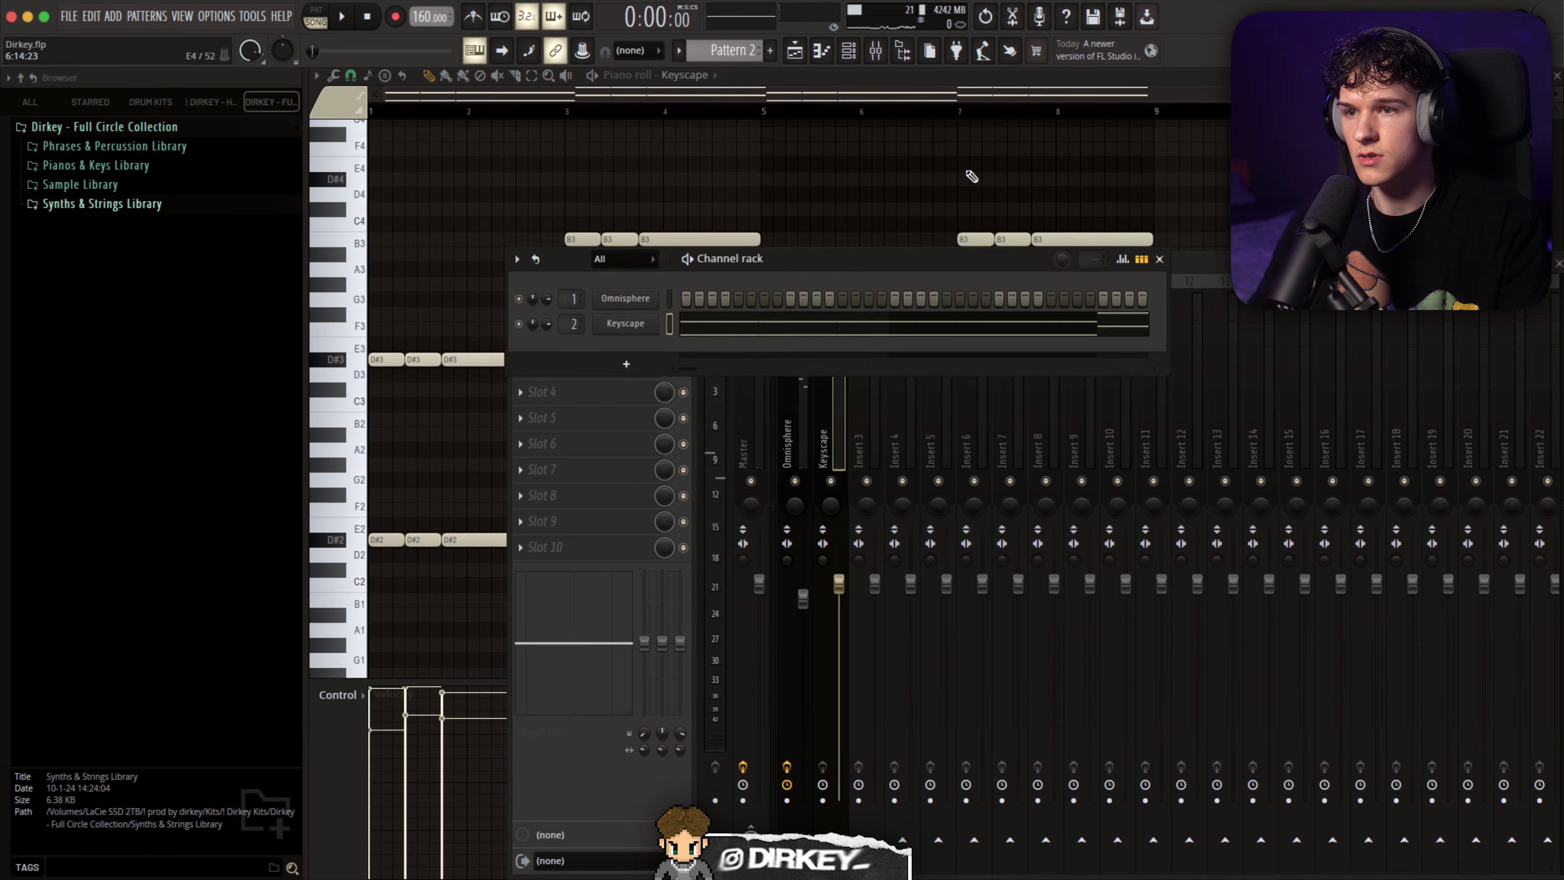
pyautogui.click(797, 433)
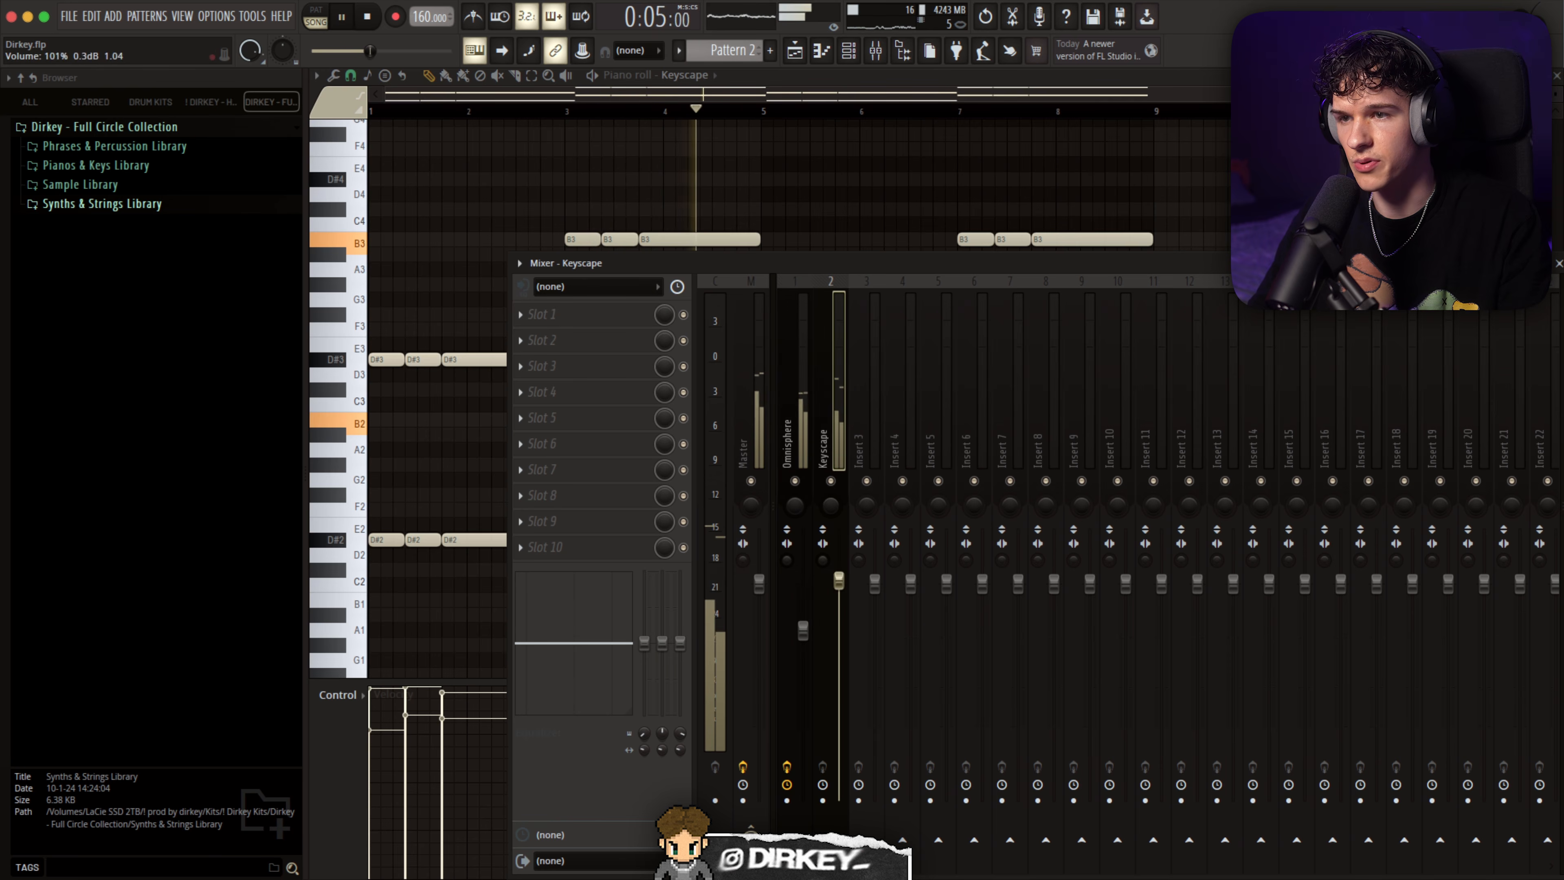
pyautogui.click(571, 315)
pyautogui.click(773, 236)
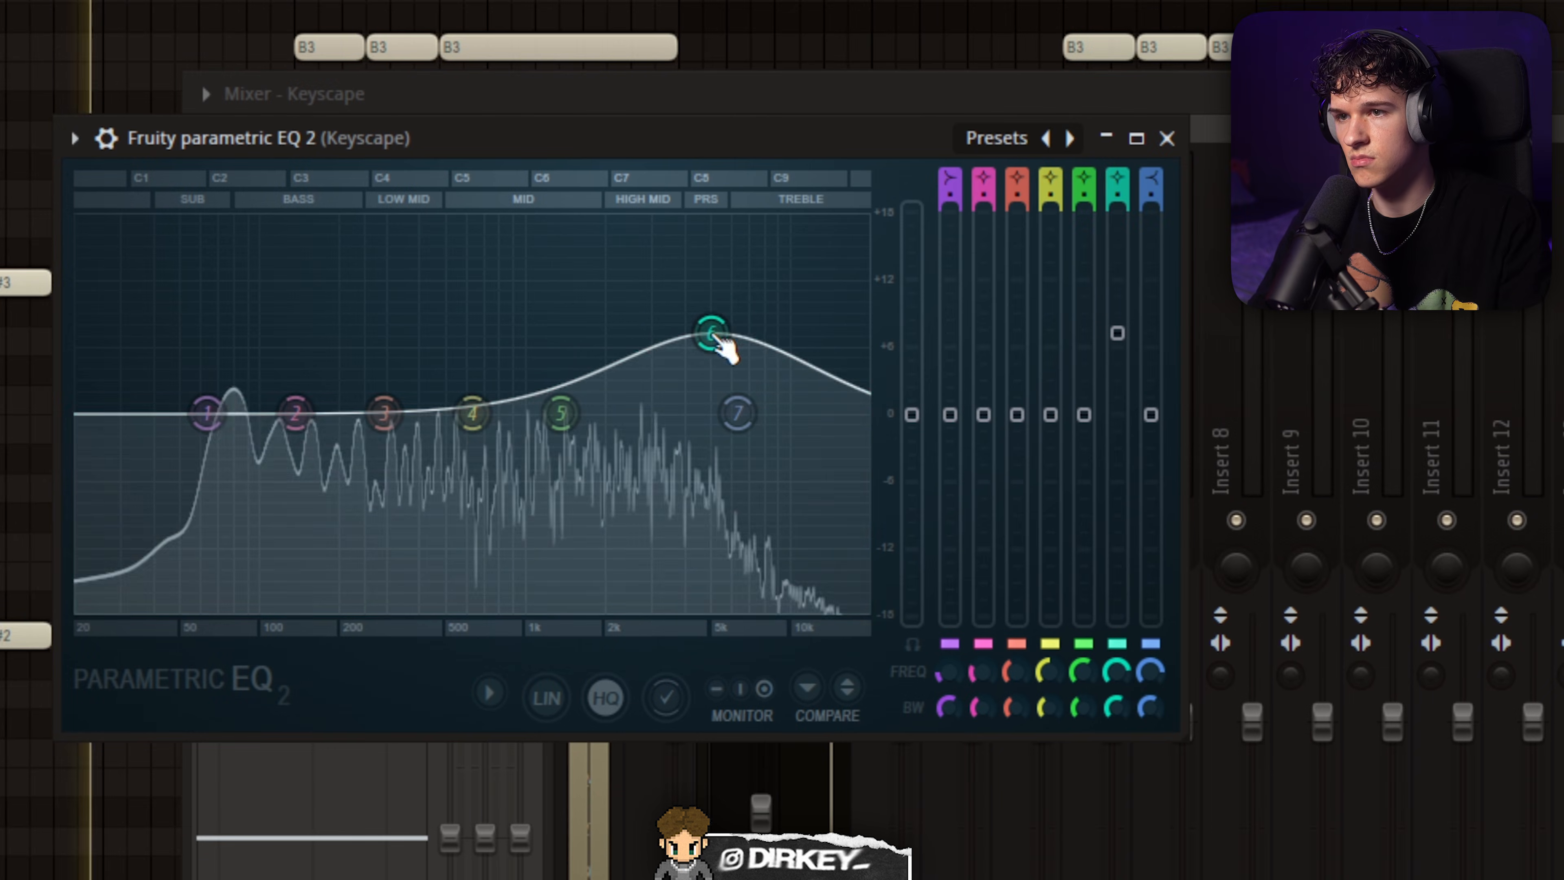
pyautogui.moveTo(715, 338); pyautogui.dragTo(707, 352)
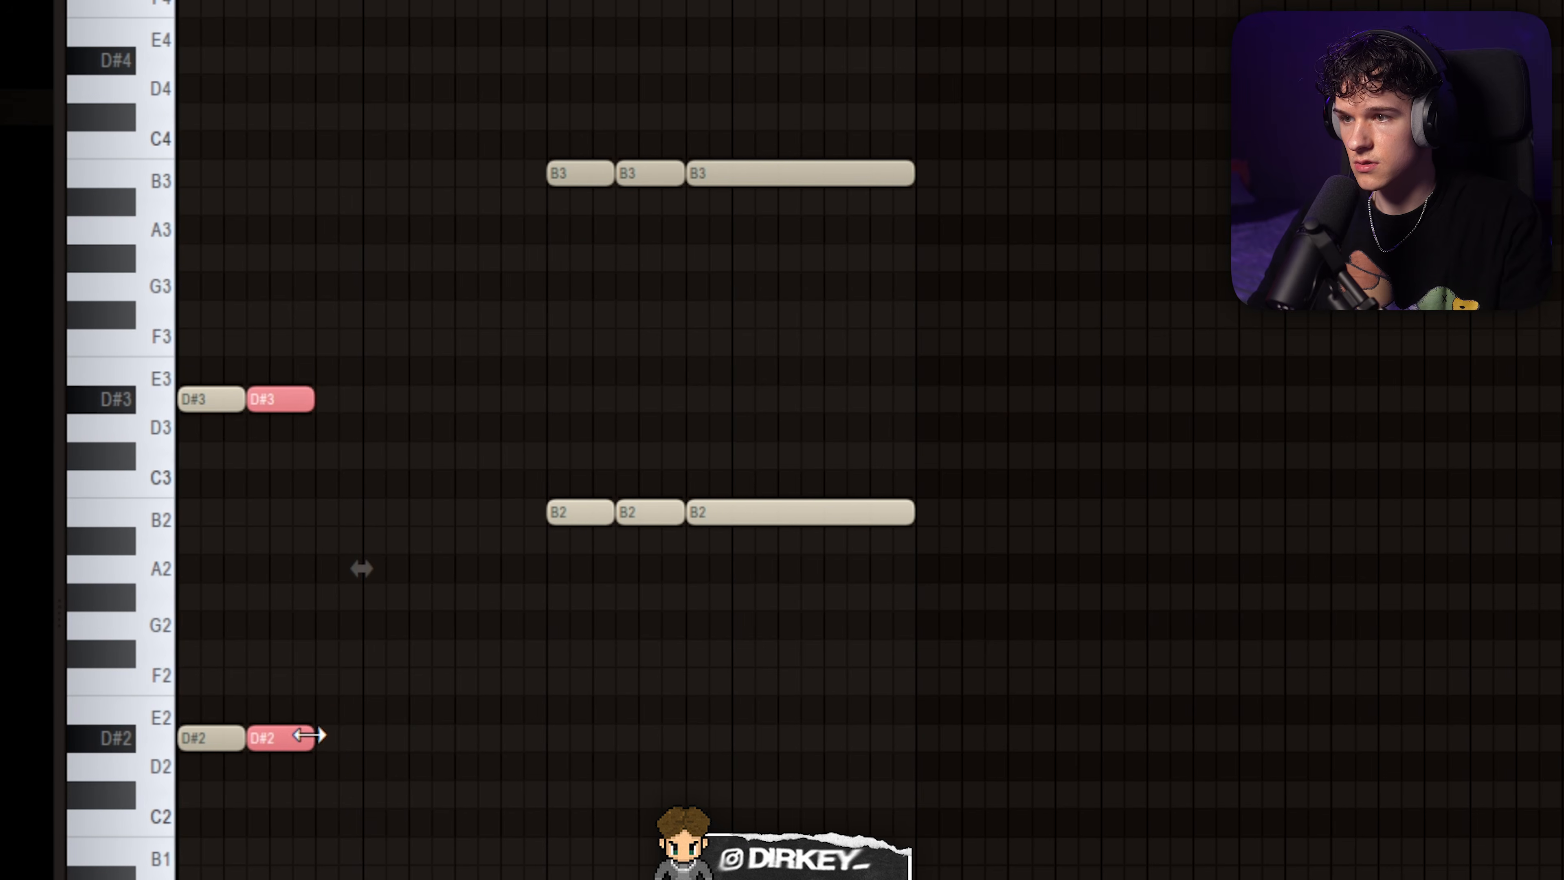
# Extend the second D#3 and D#2 piano notes to the start of bar 3.
pyautogui.moveTo(321, 737); pyautogui.dragTo(534, 739)
pyautogui.click(866, 764)
pyautogui.rightClick(867, 764)
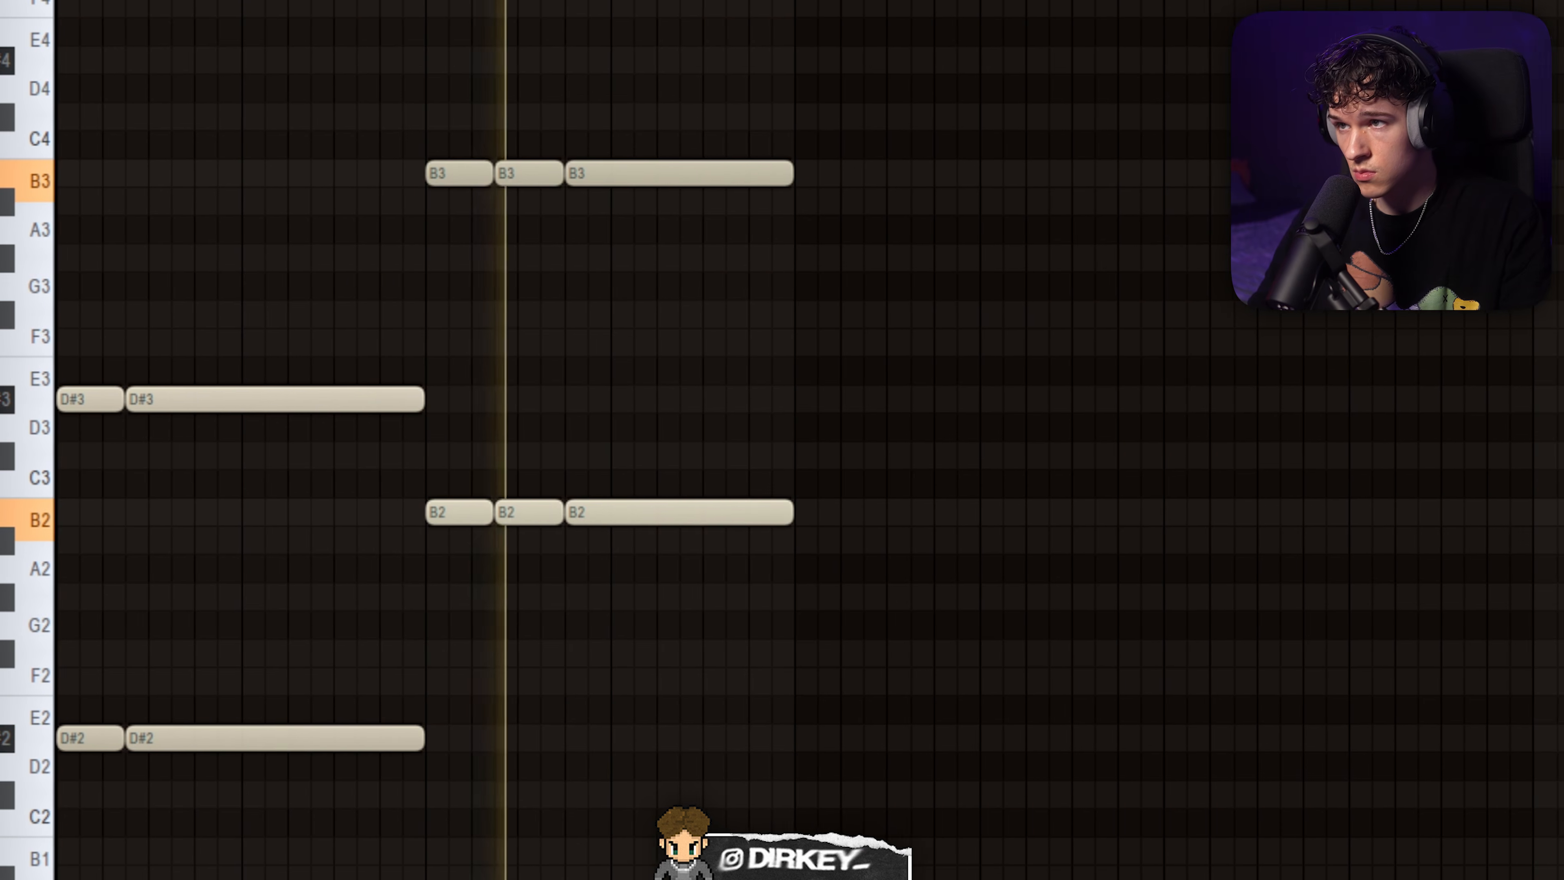
# Duplicate the edited four-bar piano phrase into bars 5–8 and insert an extra B3 note in bar 6.
pyautogui.hotkey('ctrl', 'a')
pyautogui.hotkey('ctrl', 'b')
pyautogui.click(962, 154)
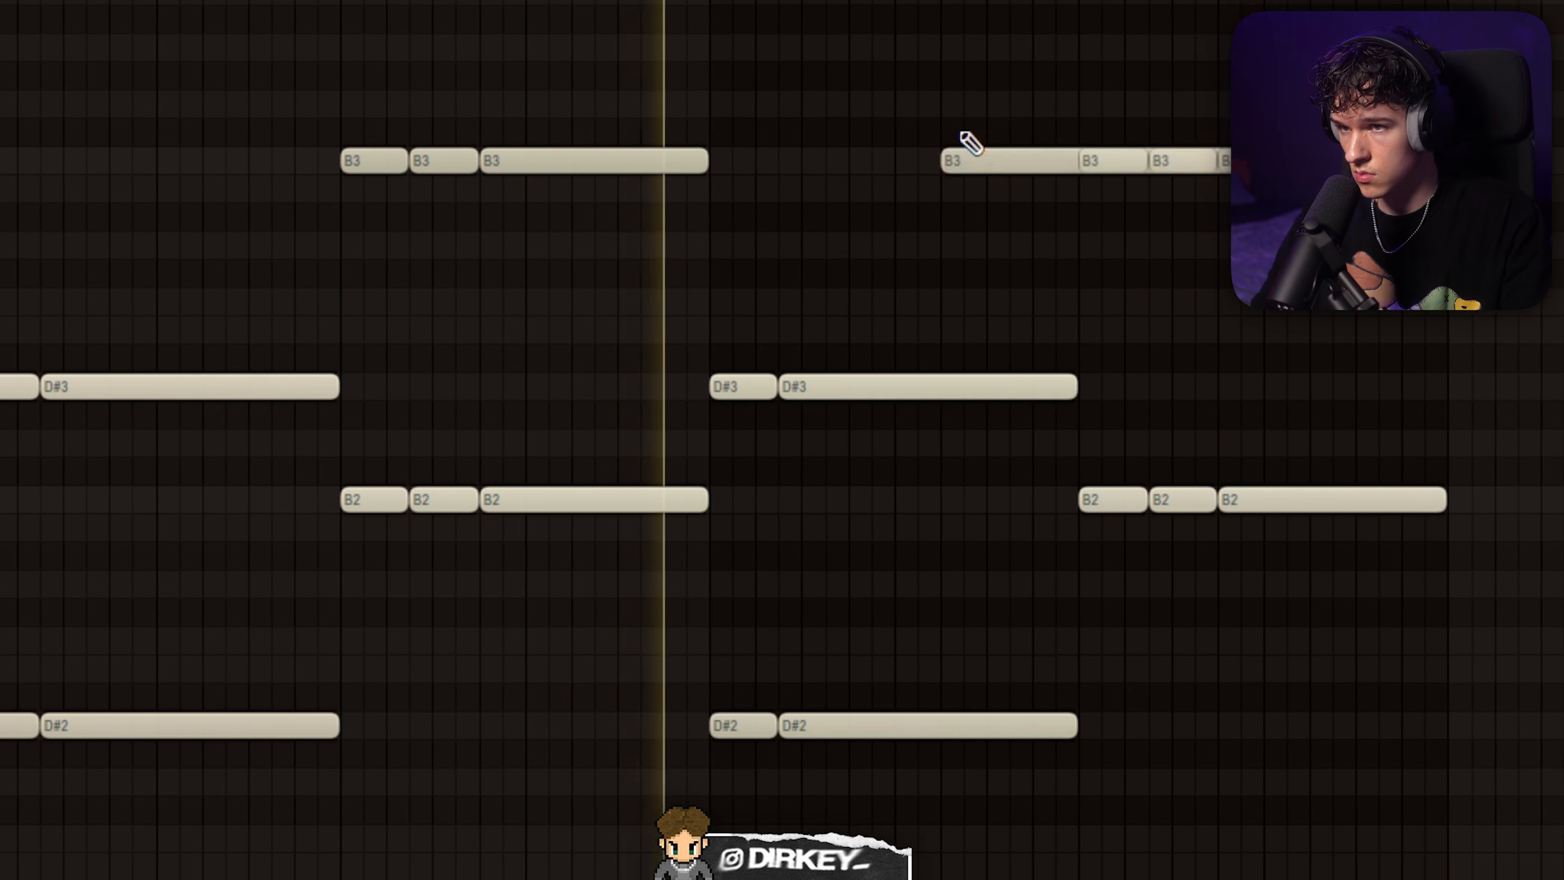
# Delete the extra B3 note from bar 6 of the piano pattern.
pyautogui.rightClick(962, 154)
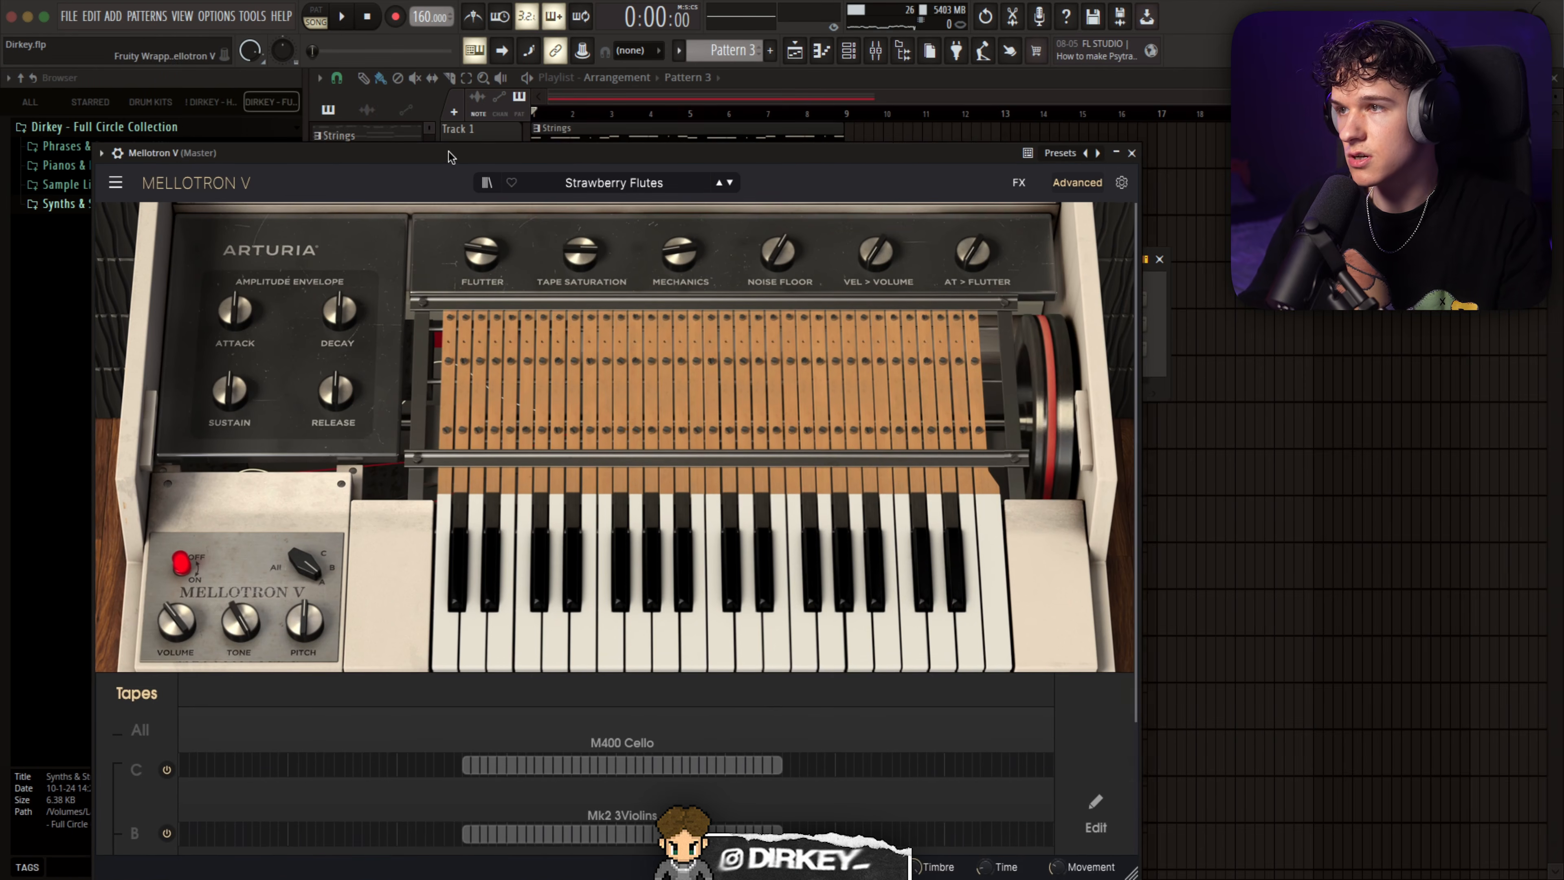
# Place a two-bar D#6 note at bar 3 of the Mellotron V pattern and repeat it at bar 7.
pyautogui.moveTo(448, 152); pyautogui.dragTo(540, 112)
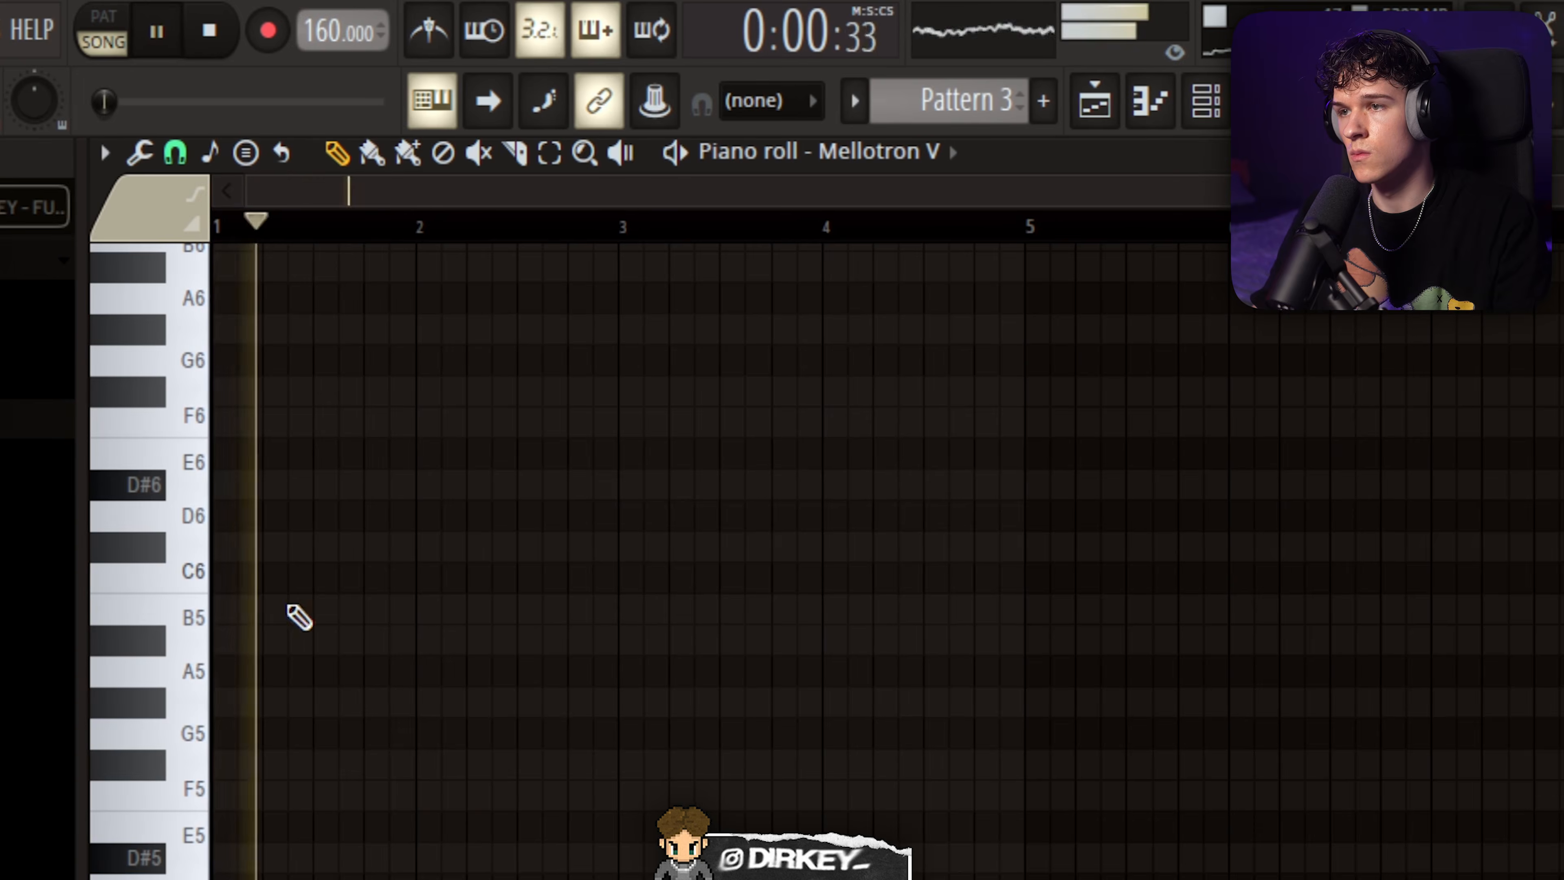
pyautogui.click(400, 484)
pyautogui.rightClick(431, 484)
pyautogui.click(620, 483)
pyautogui.click(1027, 732)
pyautogui.rightClick(1038, 736)
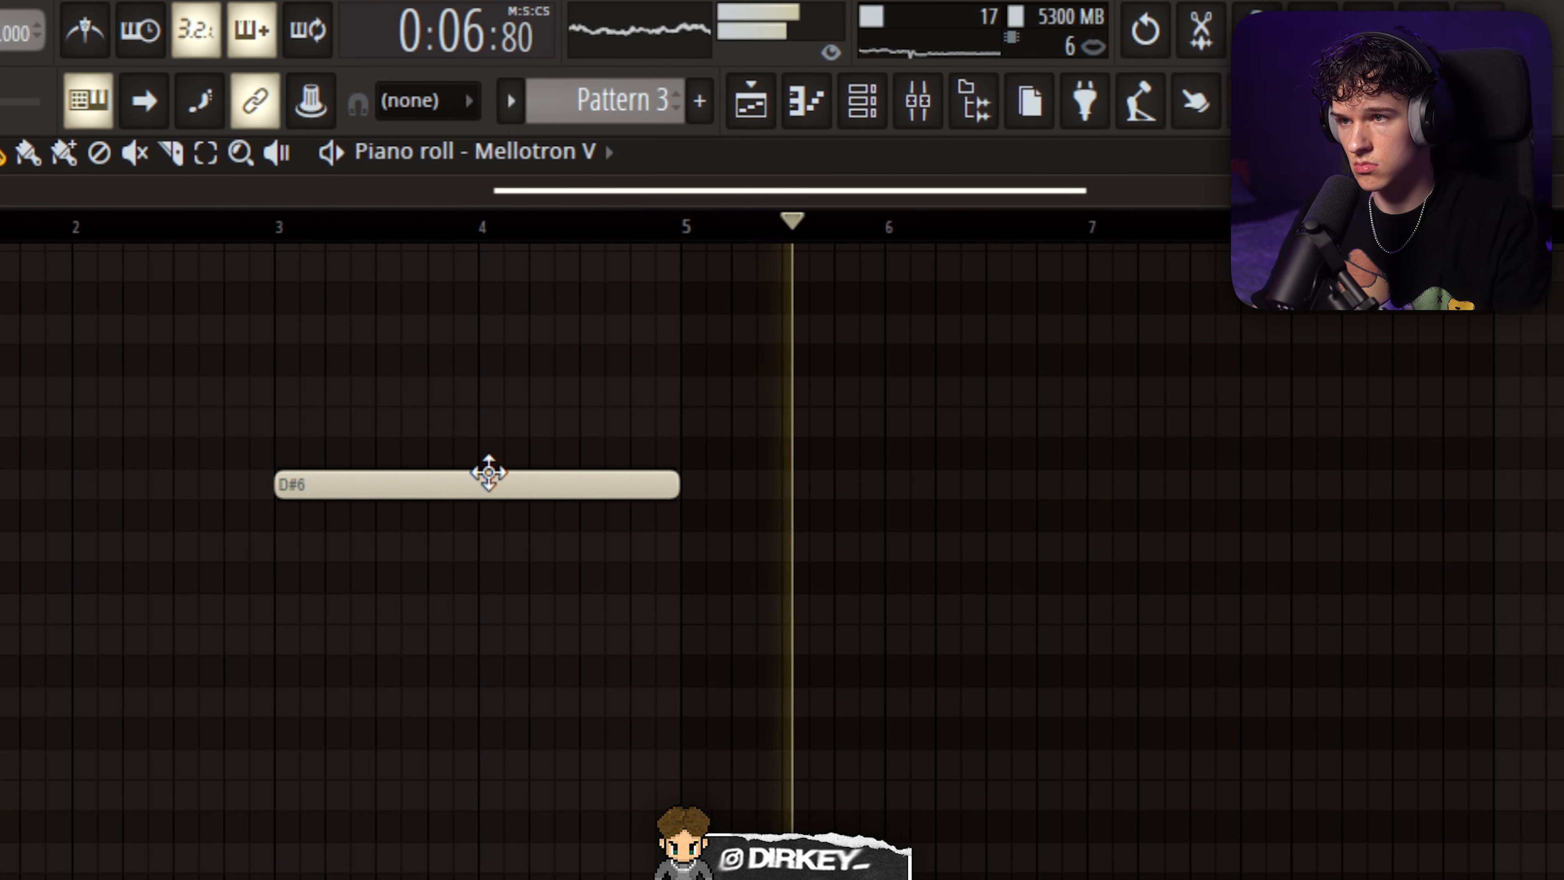
pyautogui.click(1097, 485)
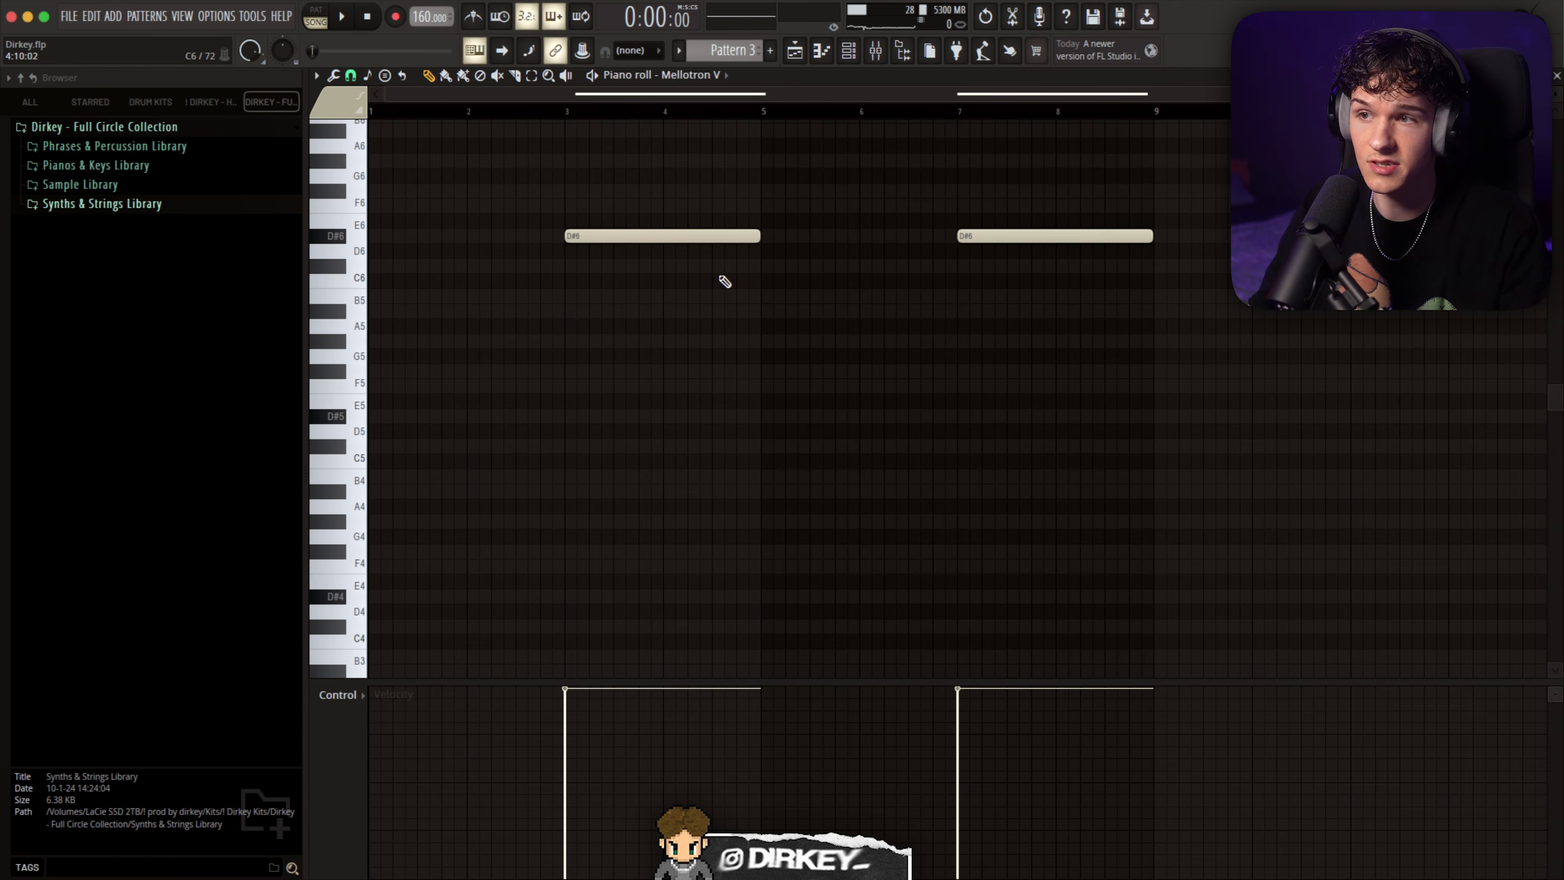
pyautogui.moveTo(580, 185); pyautogui.dragTo(960, 316)
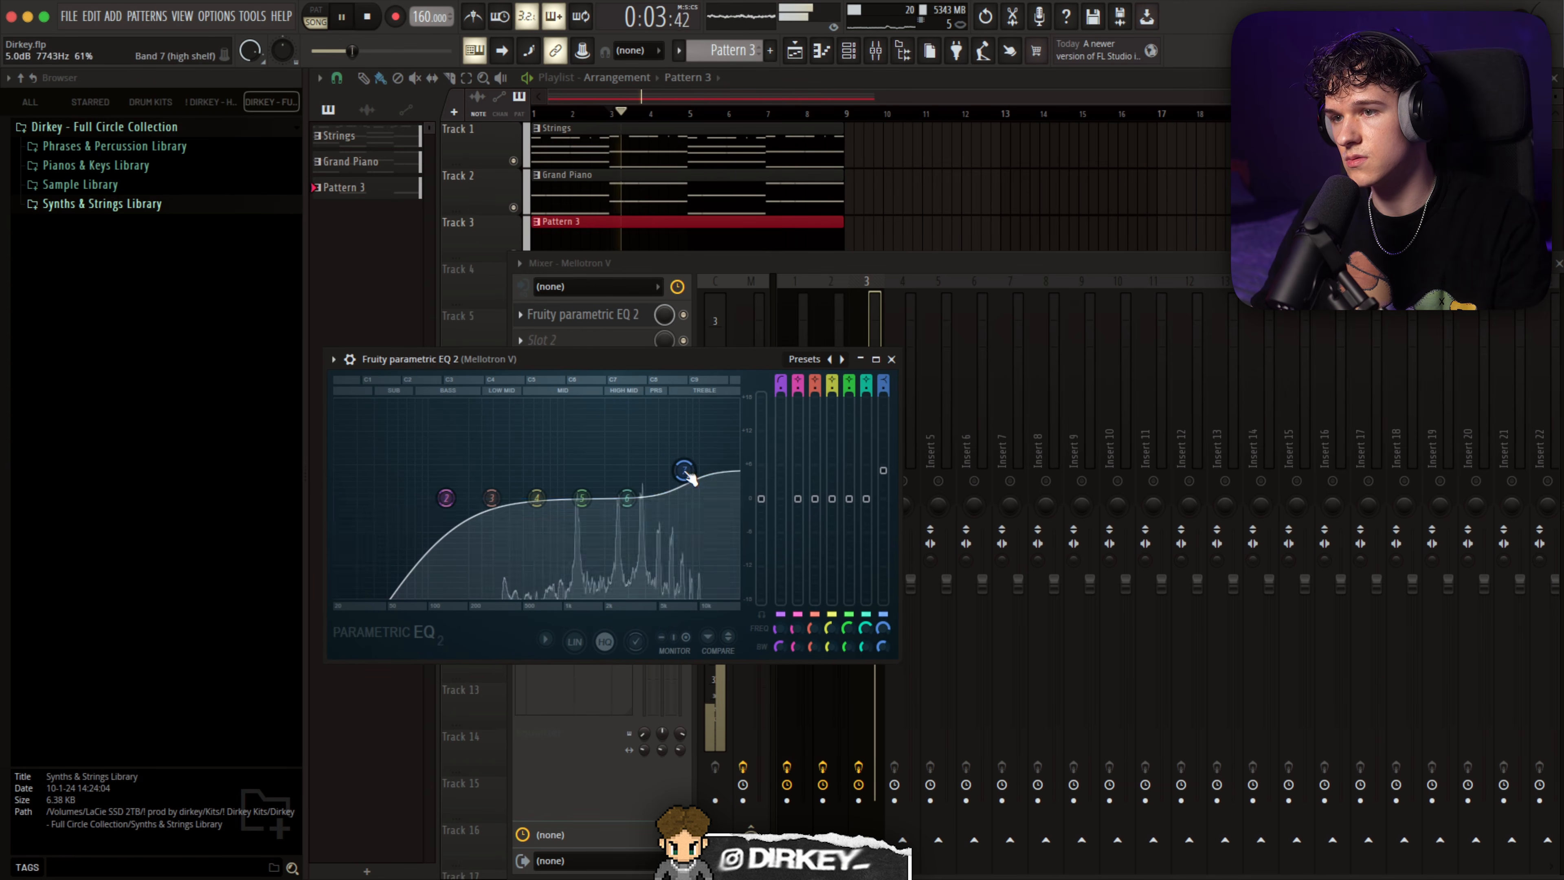
# Boost band 6 of the Mellotron V track's EQ by about 1.6 dB near 4.9 kHz and adjust the REV PLATE-140 blend.
pyautogui.moveTo(626, 498); pyautogui.dragTo(662, 479)
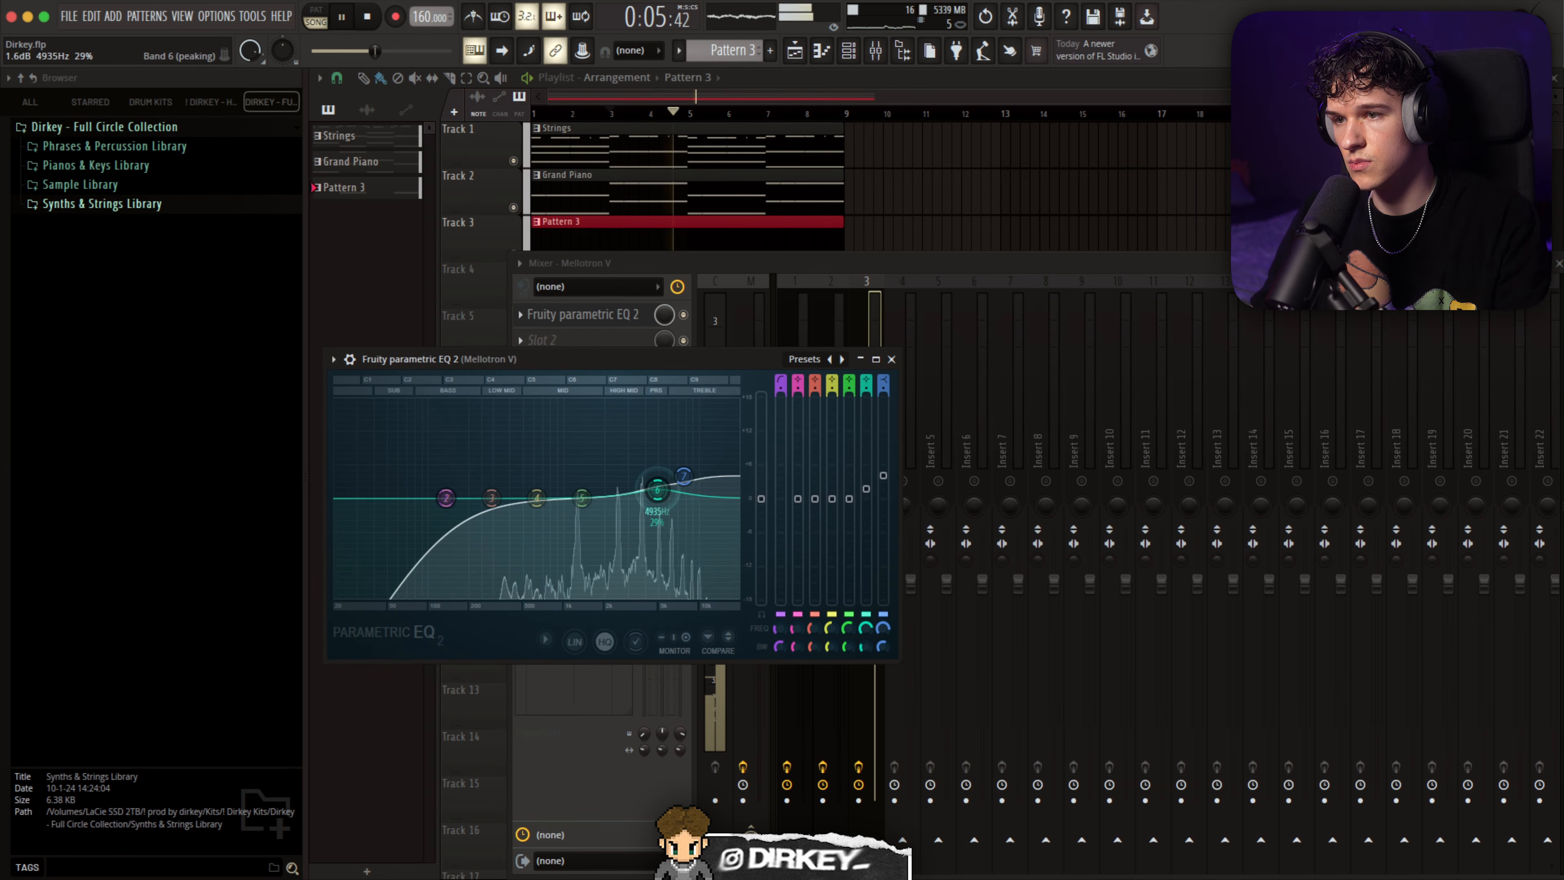
pyautogui.press('Escape')
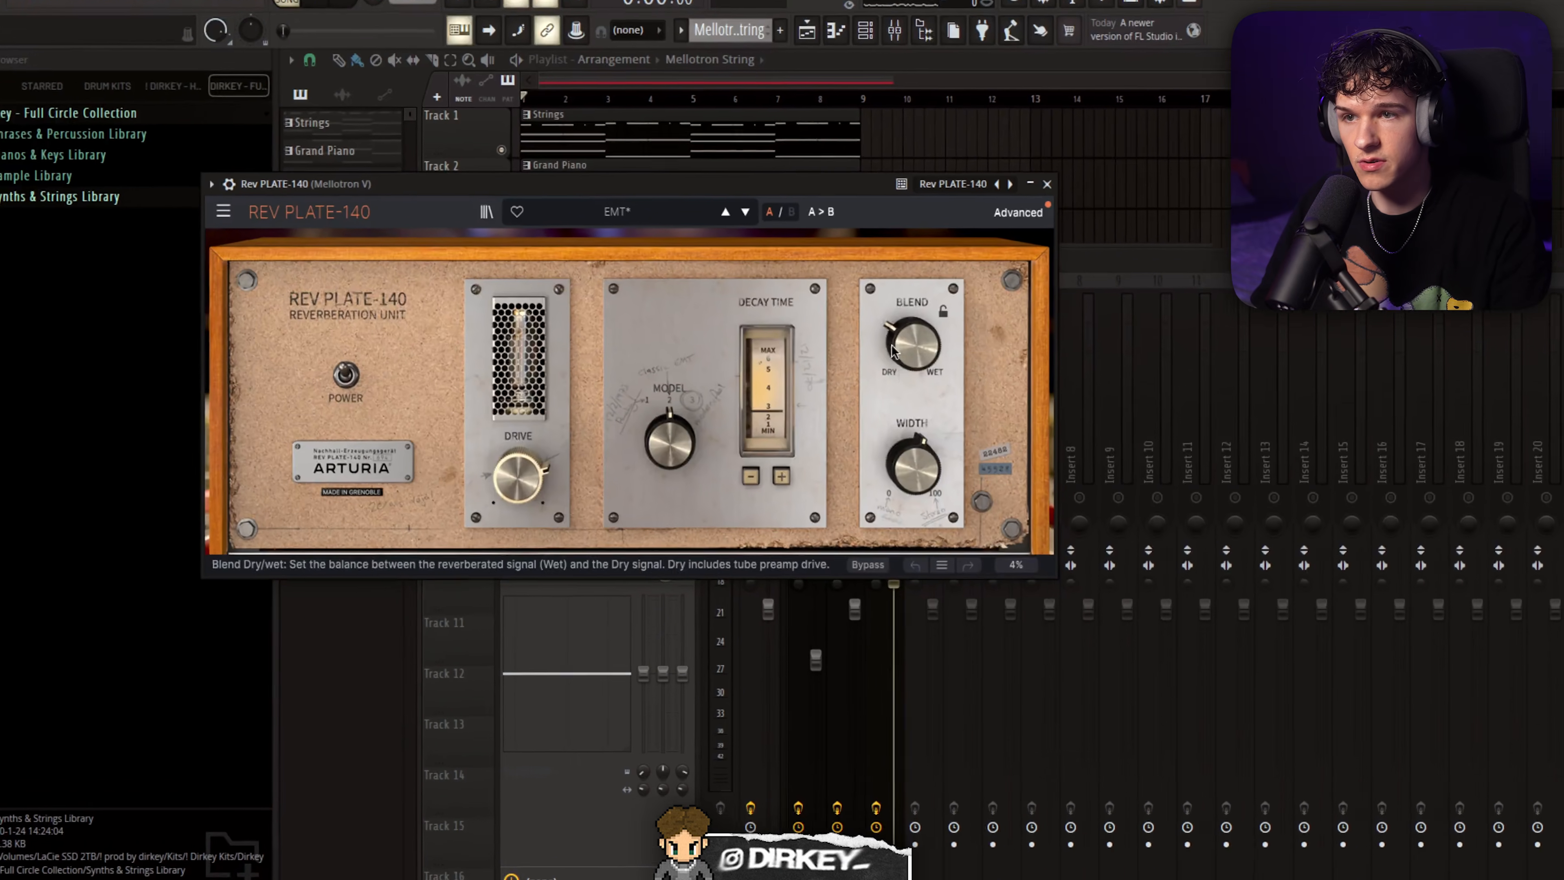
pyautogui.moveTo(880, 355); pyautogui.dragTo(881, 333)
pyautogui.press('space')
pyautogui.click(592, 31)
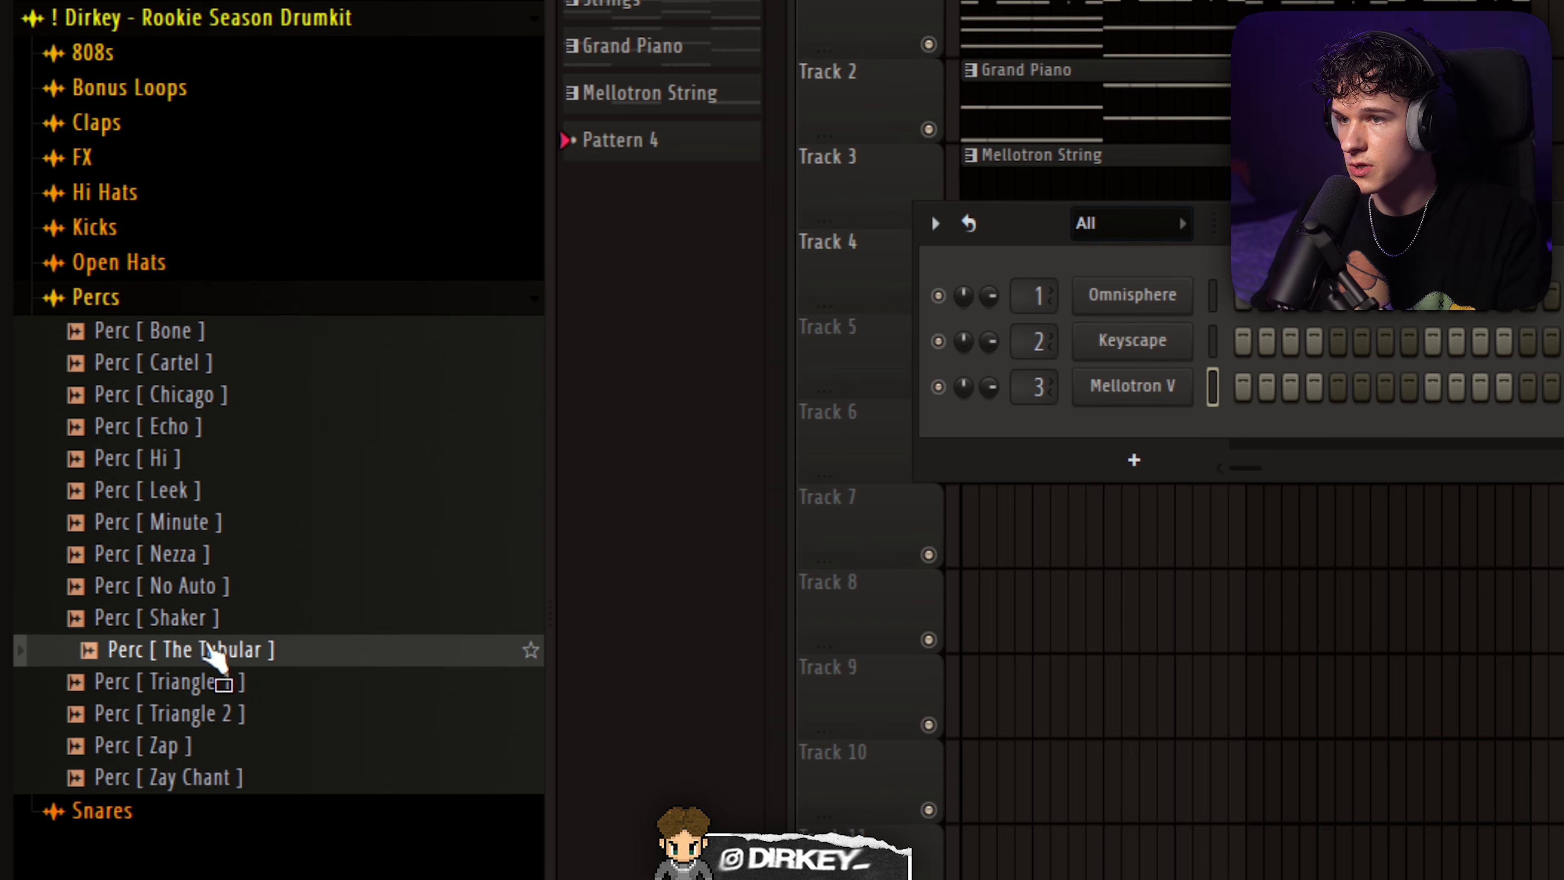
# Add the Perc [ The Tubular ] sample as a new channel and copy the piano's D#3 and B3 notes into it as short hits.
pyautogui.moveTo(206, 645); pyautogui.dragTo(1117, 427)
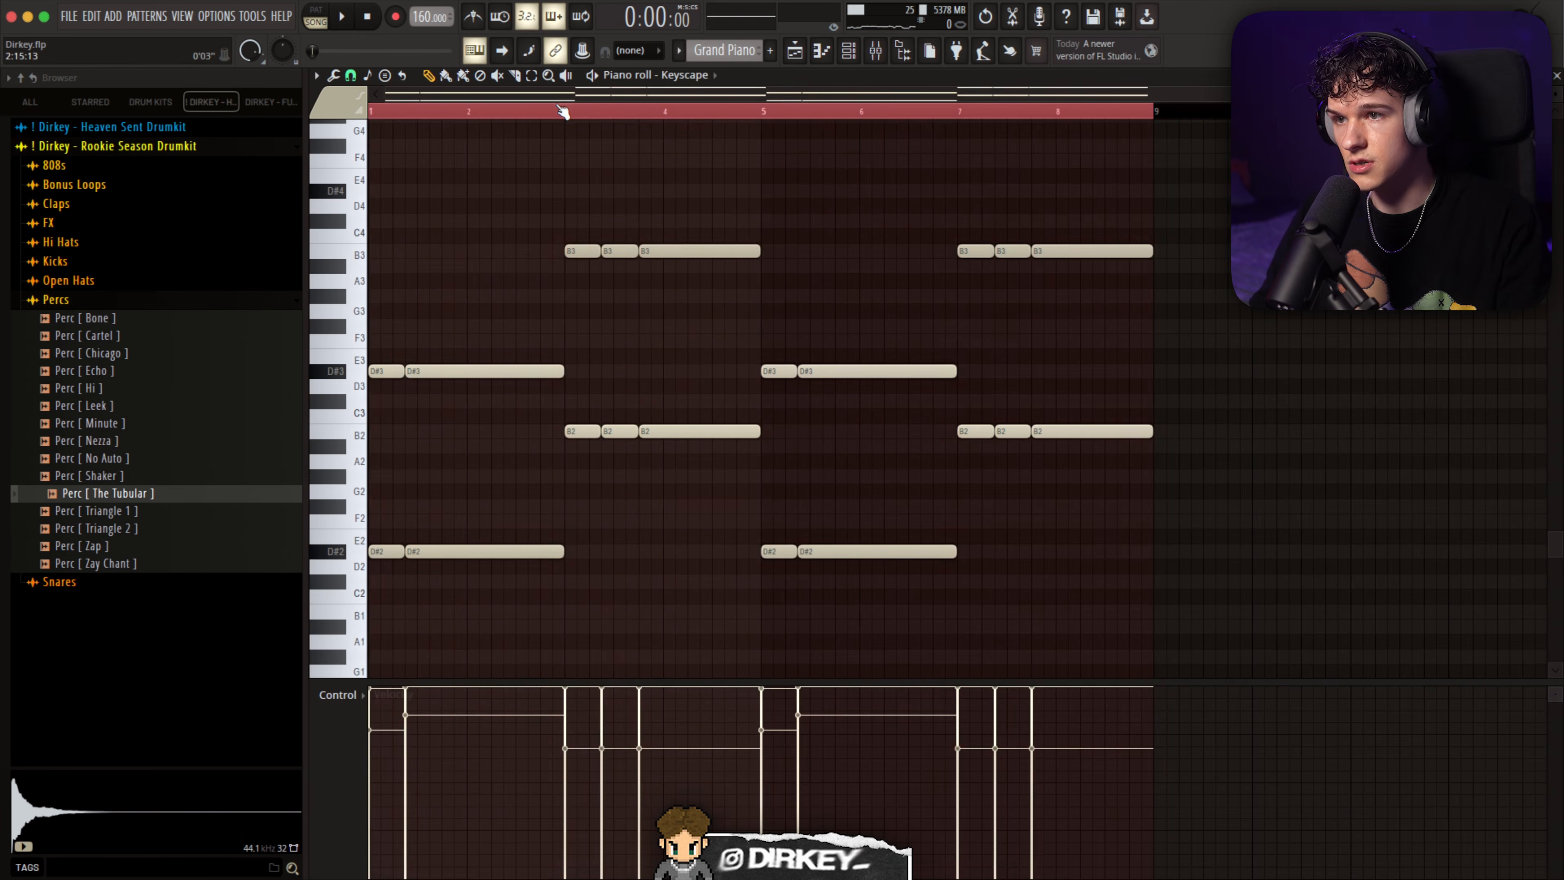
pyautogui.moveTo(1295, 199); pyautogui.dragTo(370, 377)
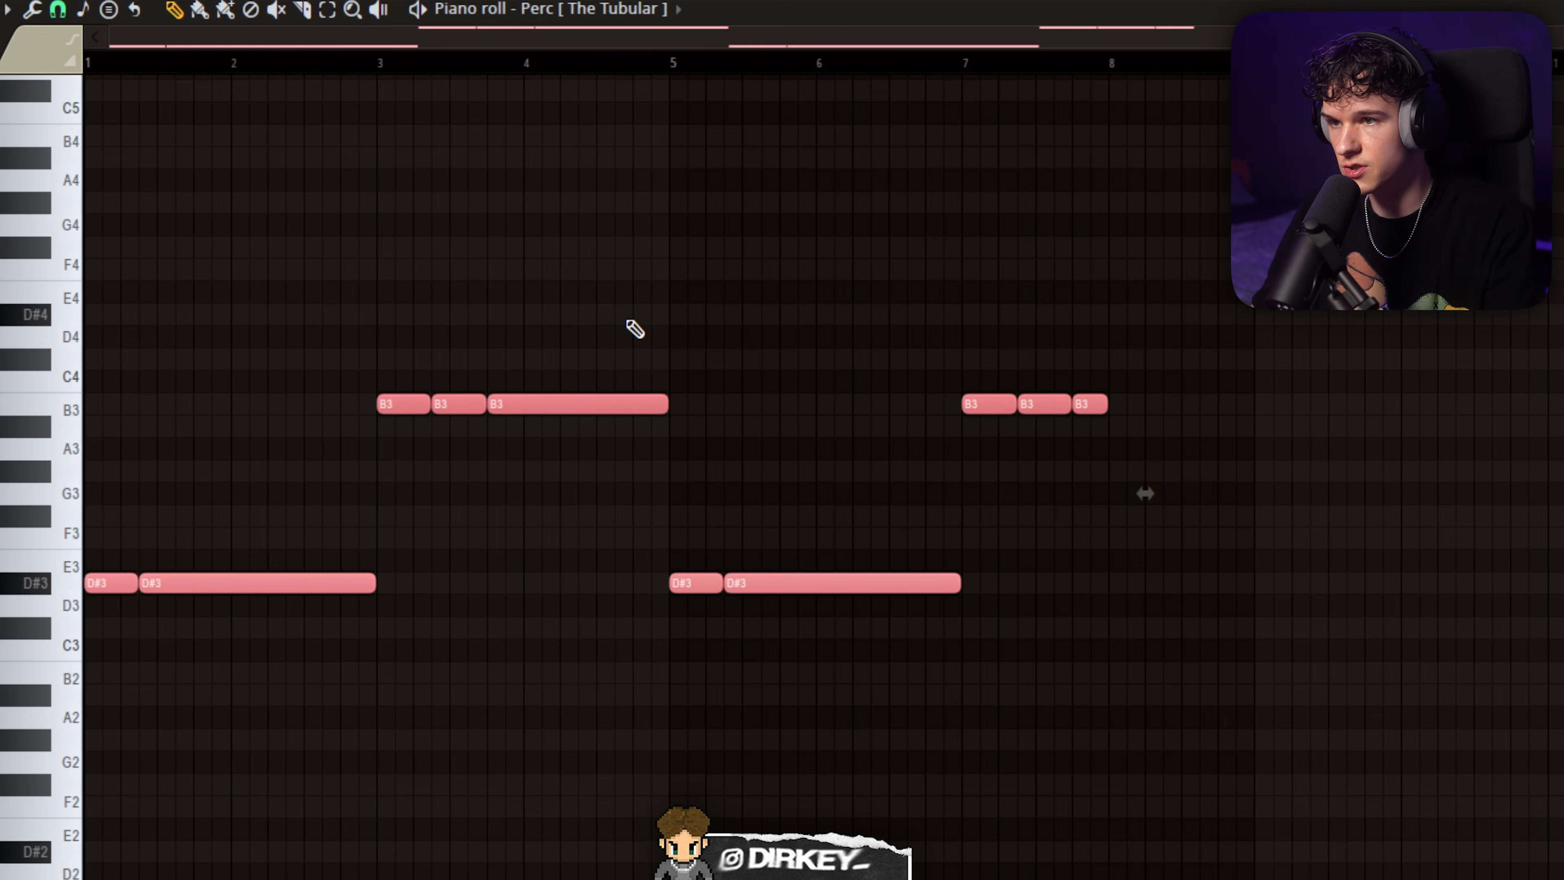
pyautogui.hotkey('ctrl', 'z')
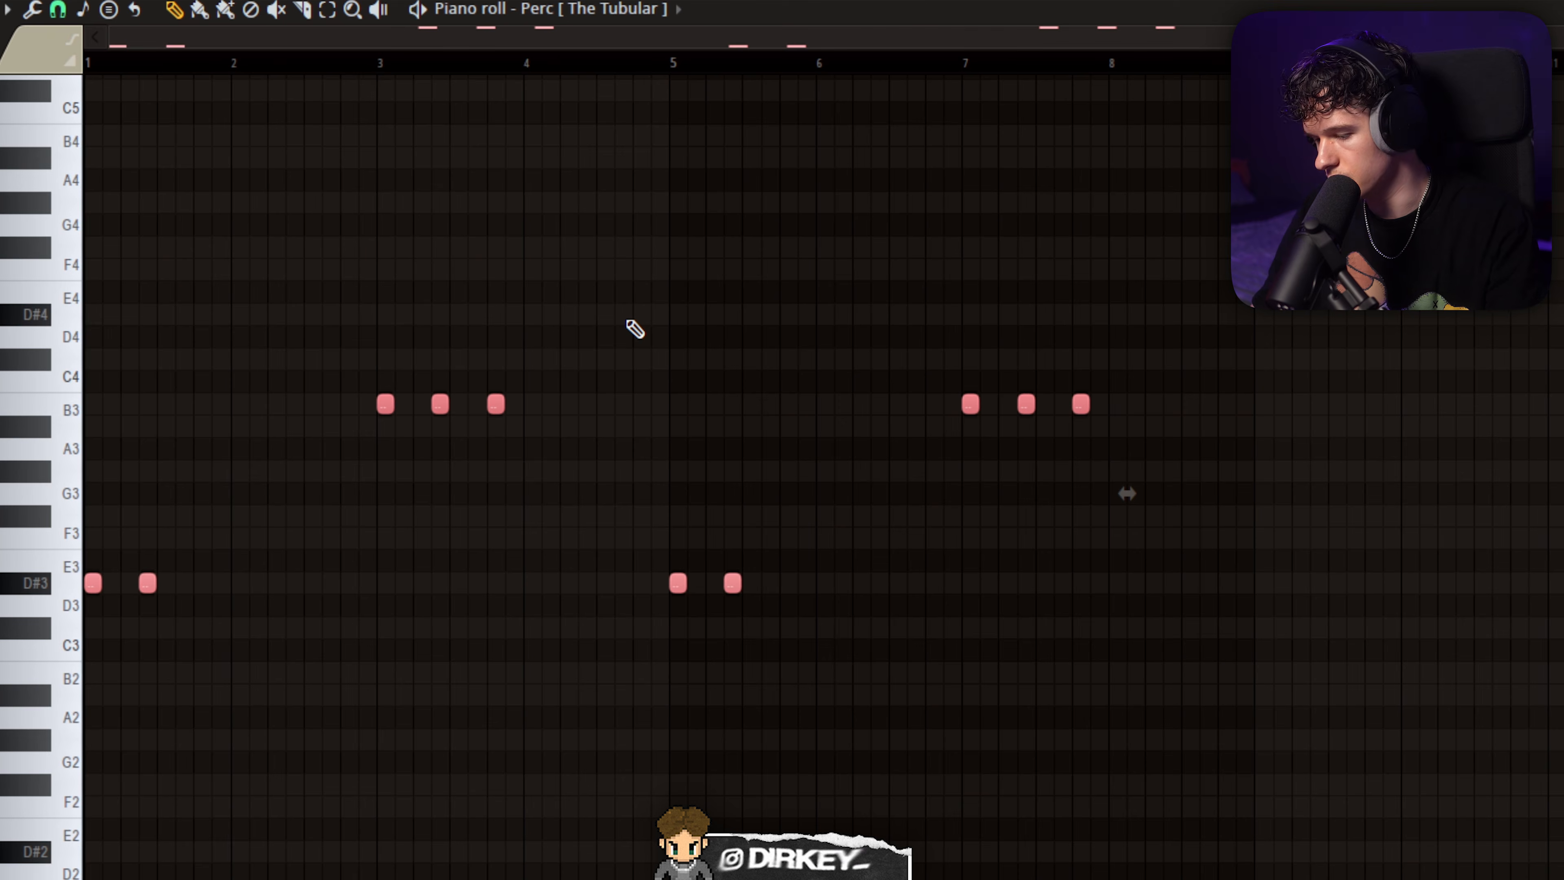
# Transpose the tubular hits by octaves, placing the B notes at B4 and the D# notes at D#5.
pyautogui.hotkey('ctrl', 'Up')
pyautogui.scroll(2, 618, 314)
pyautogui.press('space')
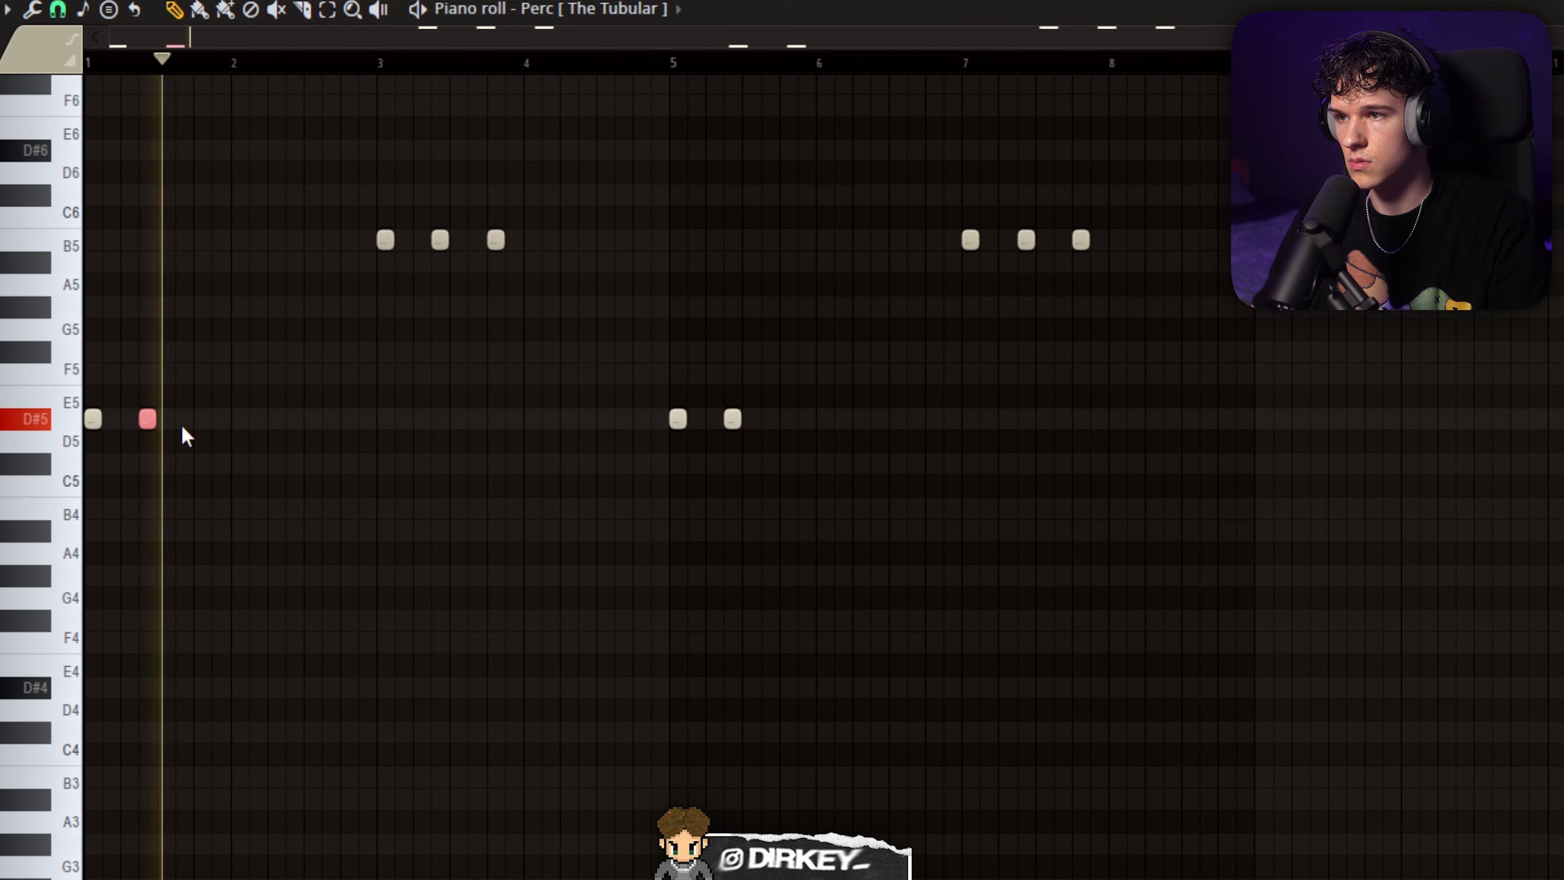
pyautogui.moveTo(415, 212); pyautogui.dragTo(517, 264)
pyautogui.hotkey('ctrl', 'z')
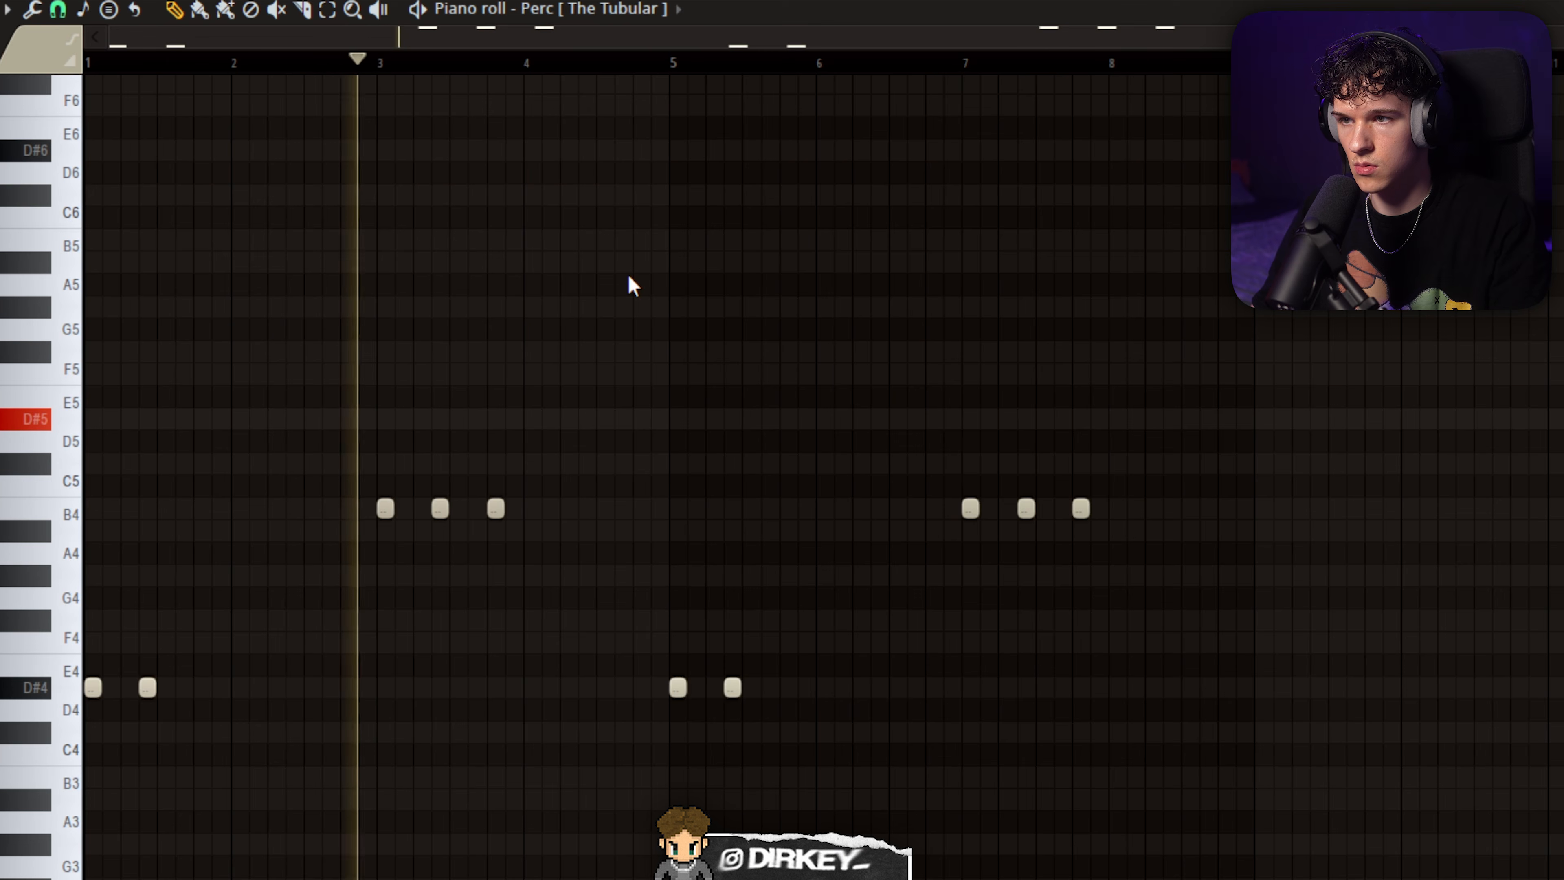
pyautogui.moveTo(874, 773); pyautogui.dragTo(84, 607)
pyautogui.hotkey('ctrl', 'Up')
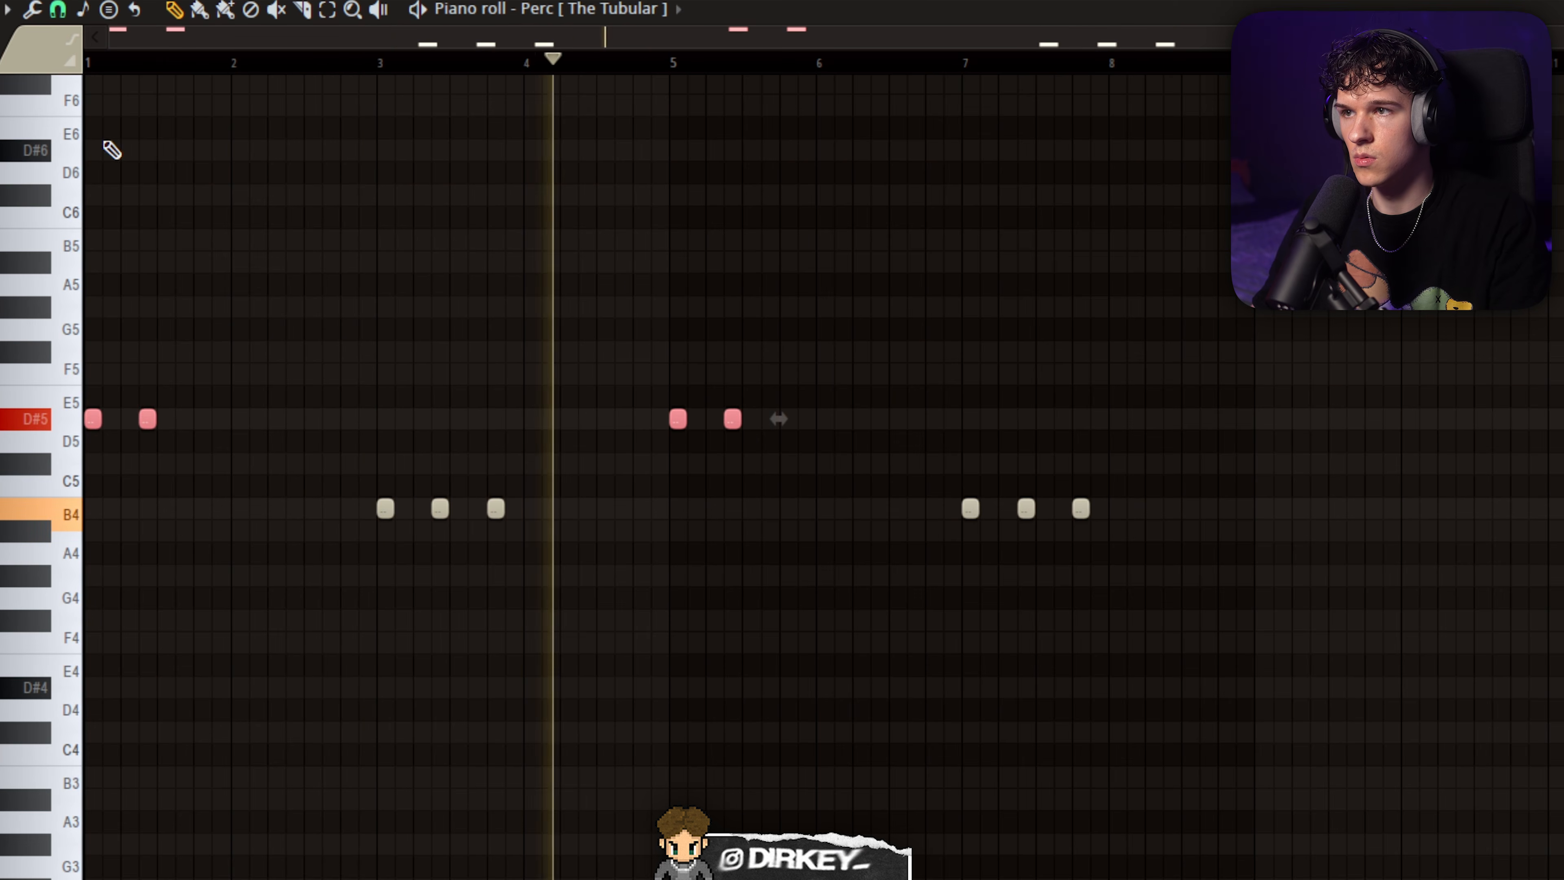
# Remove the second D#5 hit in bar 1 and the last two B4 hits in bar 3, and add a D#5 hit late in bar 2.
pyautogui.moveTo(750, 430); pyautogui.dragTo(717, 401)
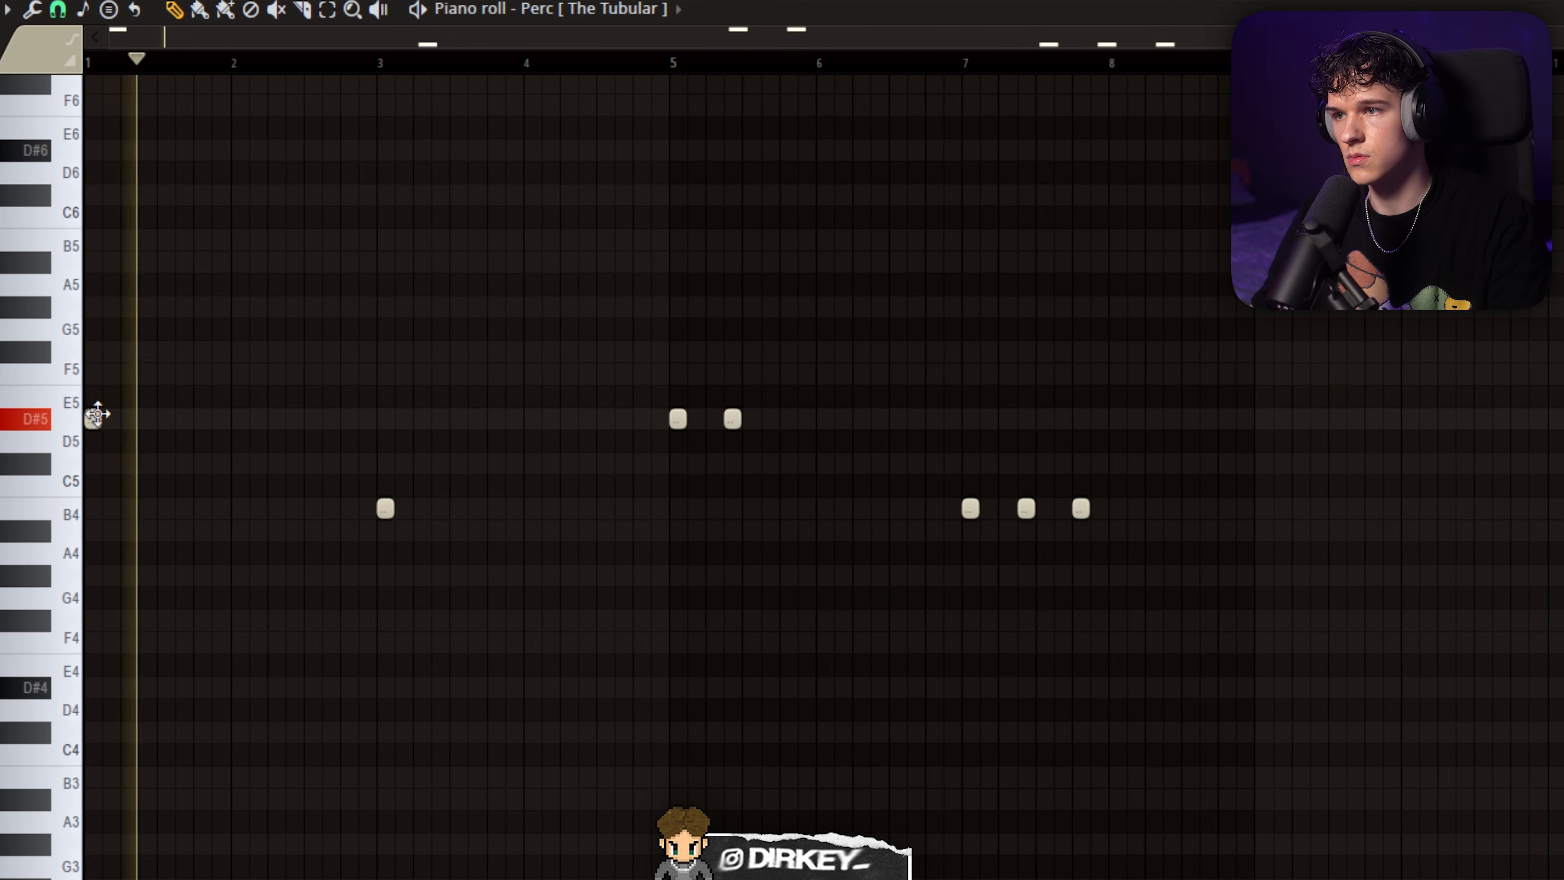
pyautogui.click(331, 420)
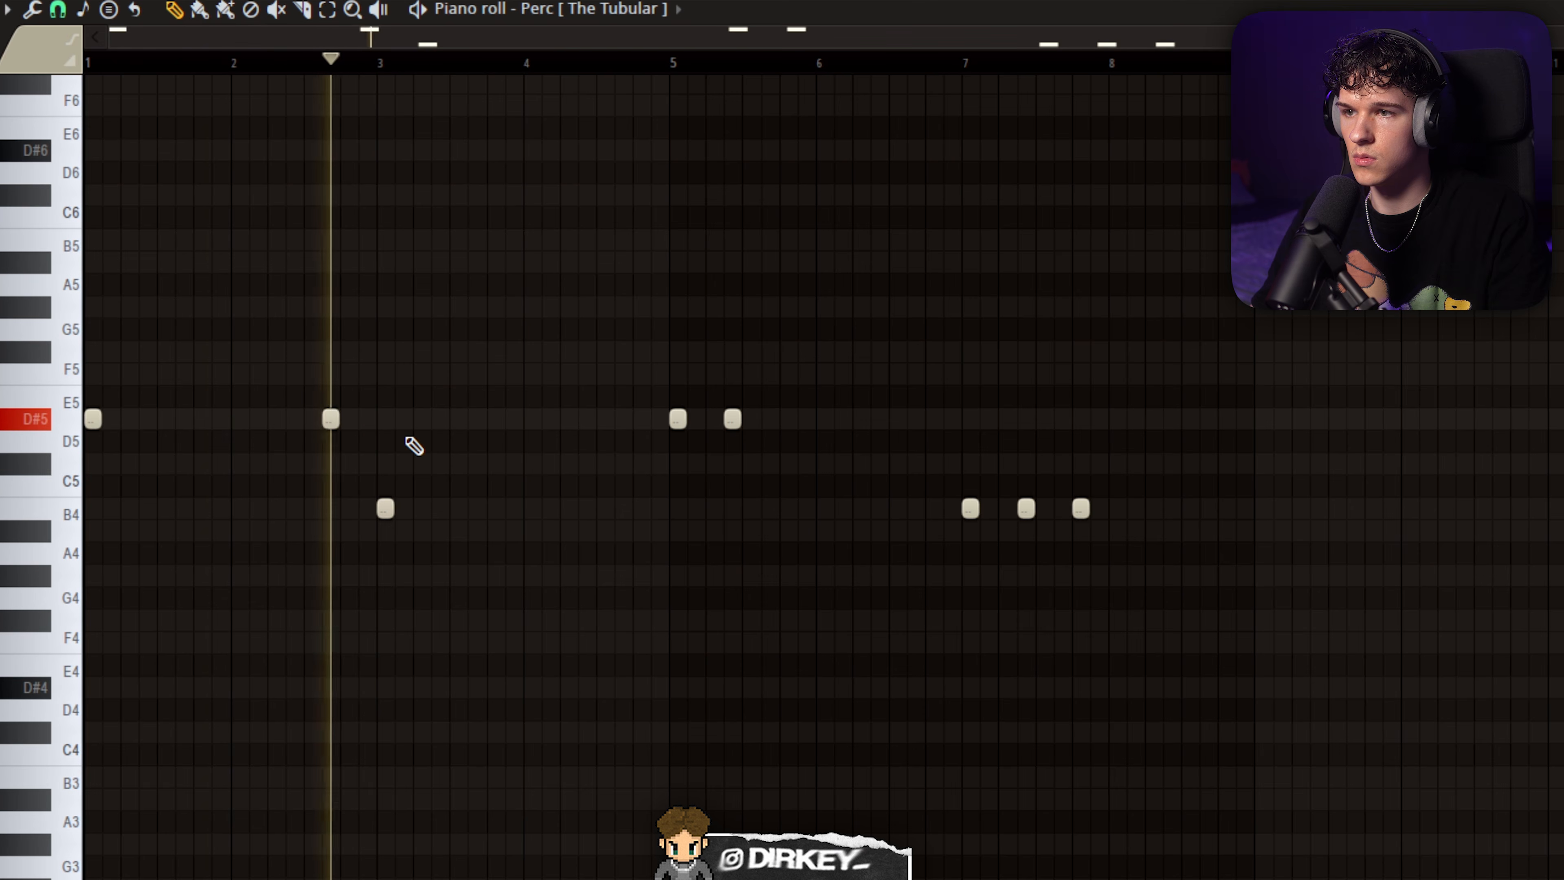
# Replace the tubular hits in bars 5–8 with a duplicate of the phrase in bars 1–4.
pyautogui.rightClick(733, 419)
pyautogui.rightClick(1026, 508)
pyautogui.rightClick(1081, 508)
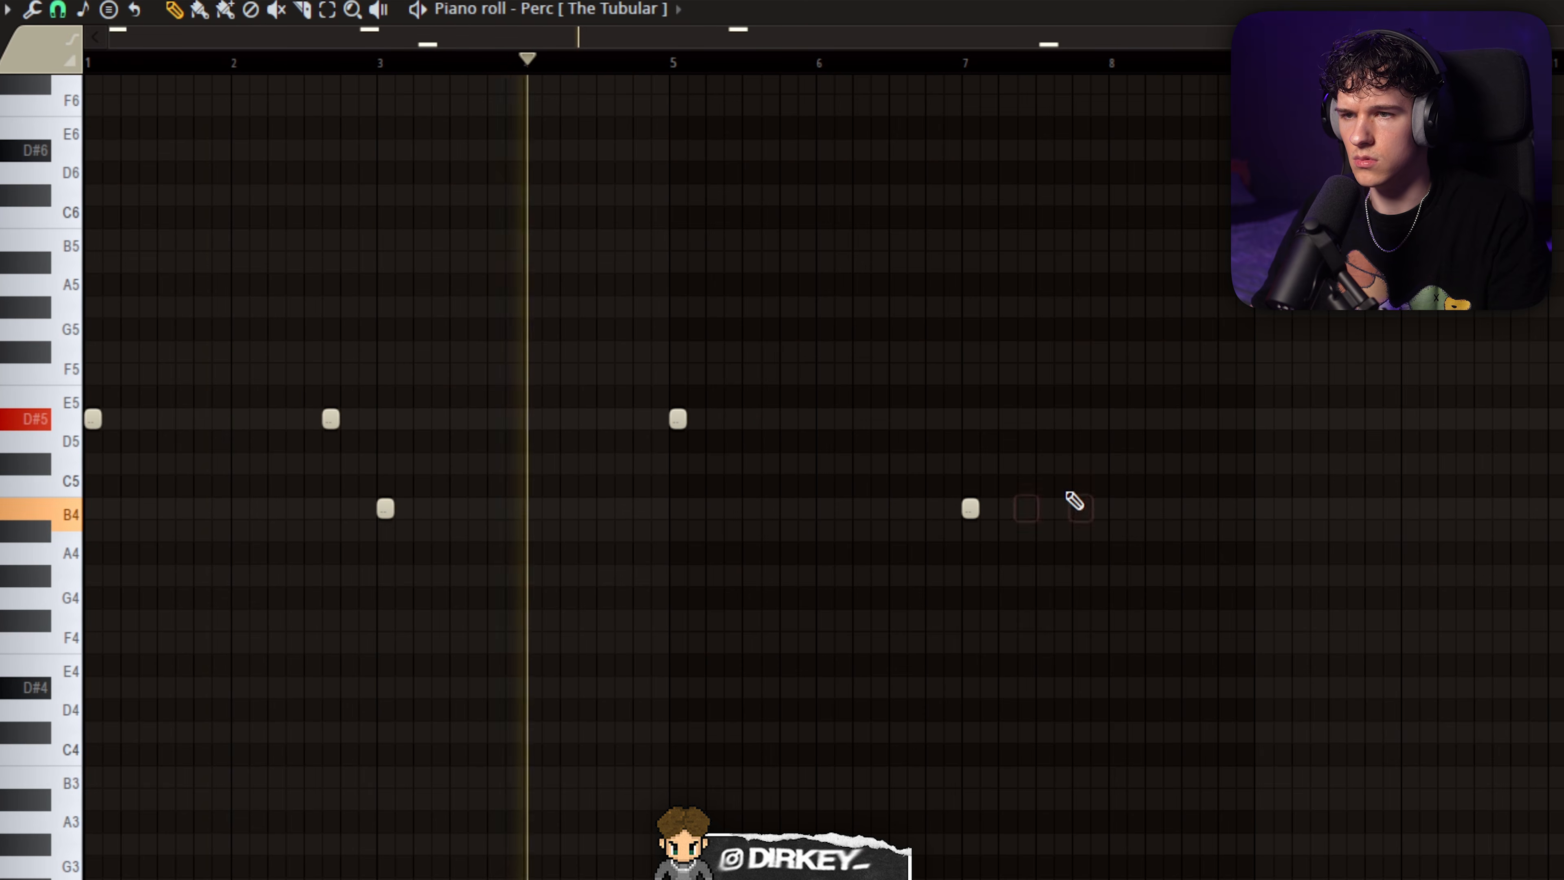
pyautogui.moveTo(1168, 365); pyautogui.dragTo(657, 625)
pyautogui.press('Delete')
pyautogui.moveTo(676, 65); pyautogui.dragTo(92, 65)
pyautogui.hotkey('ctrl', 'b')
pyautogui.hotkey('ctrl', 'd')
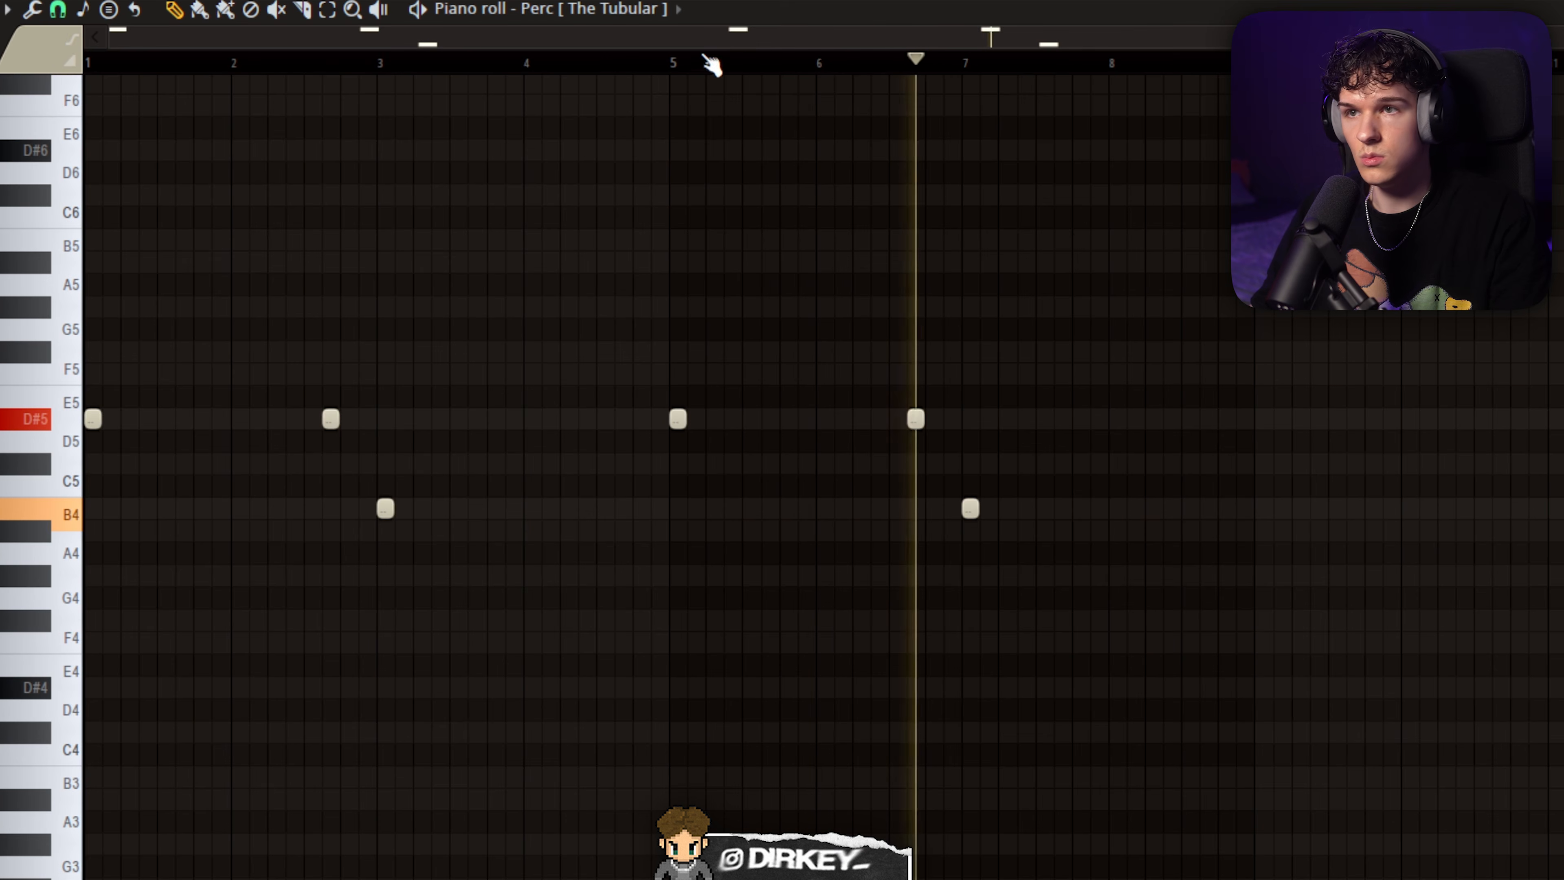
# Route the tubular channel to mixer track 4 with Fruity parametric EQ 2 and Fruity Delay 3, setting the delay's feedback level to about 21%.
pyautogui.press('F6')
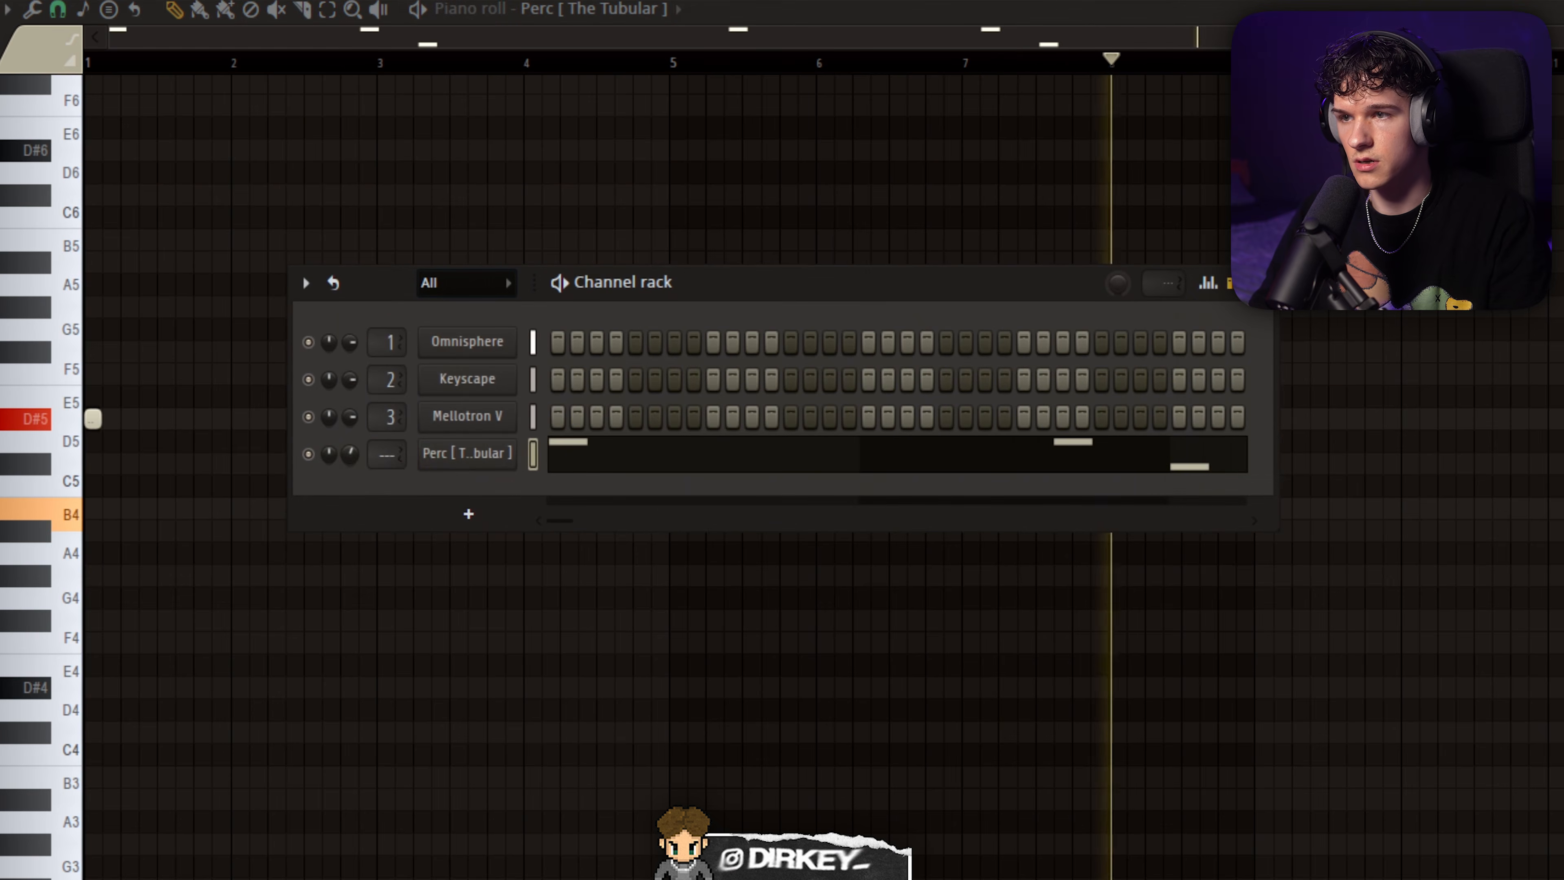
pyautogui.press('F6')
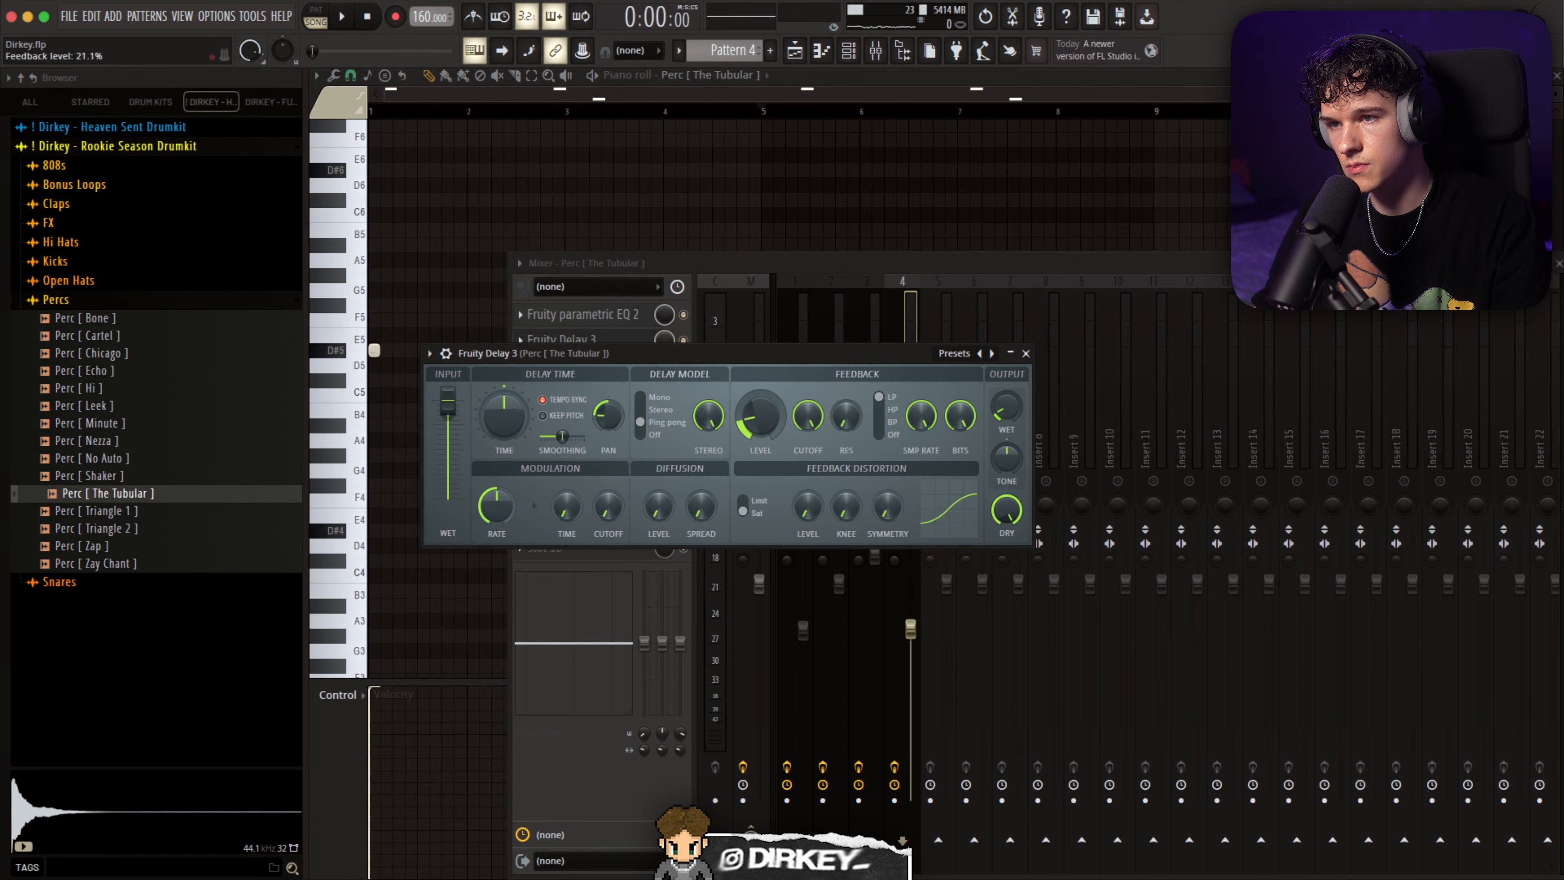
pyautogui.click(1026, 354)
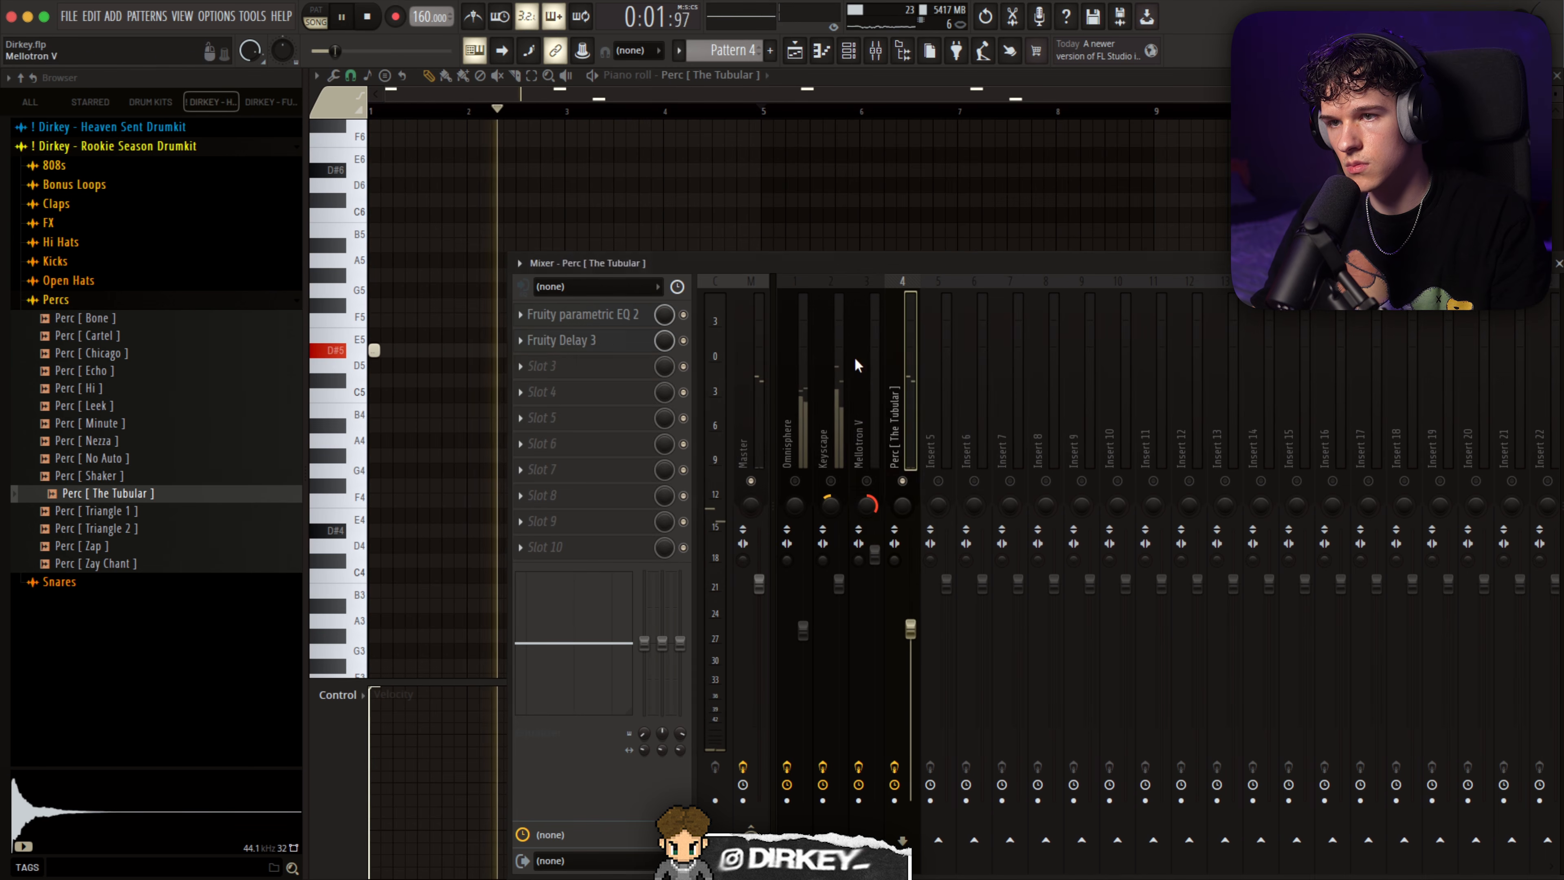
# Add REV PLATE-140 to the tubular track with drive at about -25 dB, and set Fruity Delay 3's wet output to about 36%.
pyautogui.click(521, 342)
pyautogui.moveTo(546, 422); pyautogui.dragTo(492, 440)
pyautogui.moveTo(911, 395); pyautogui.dragTo(910, 400)
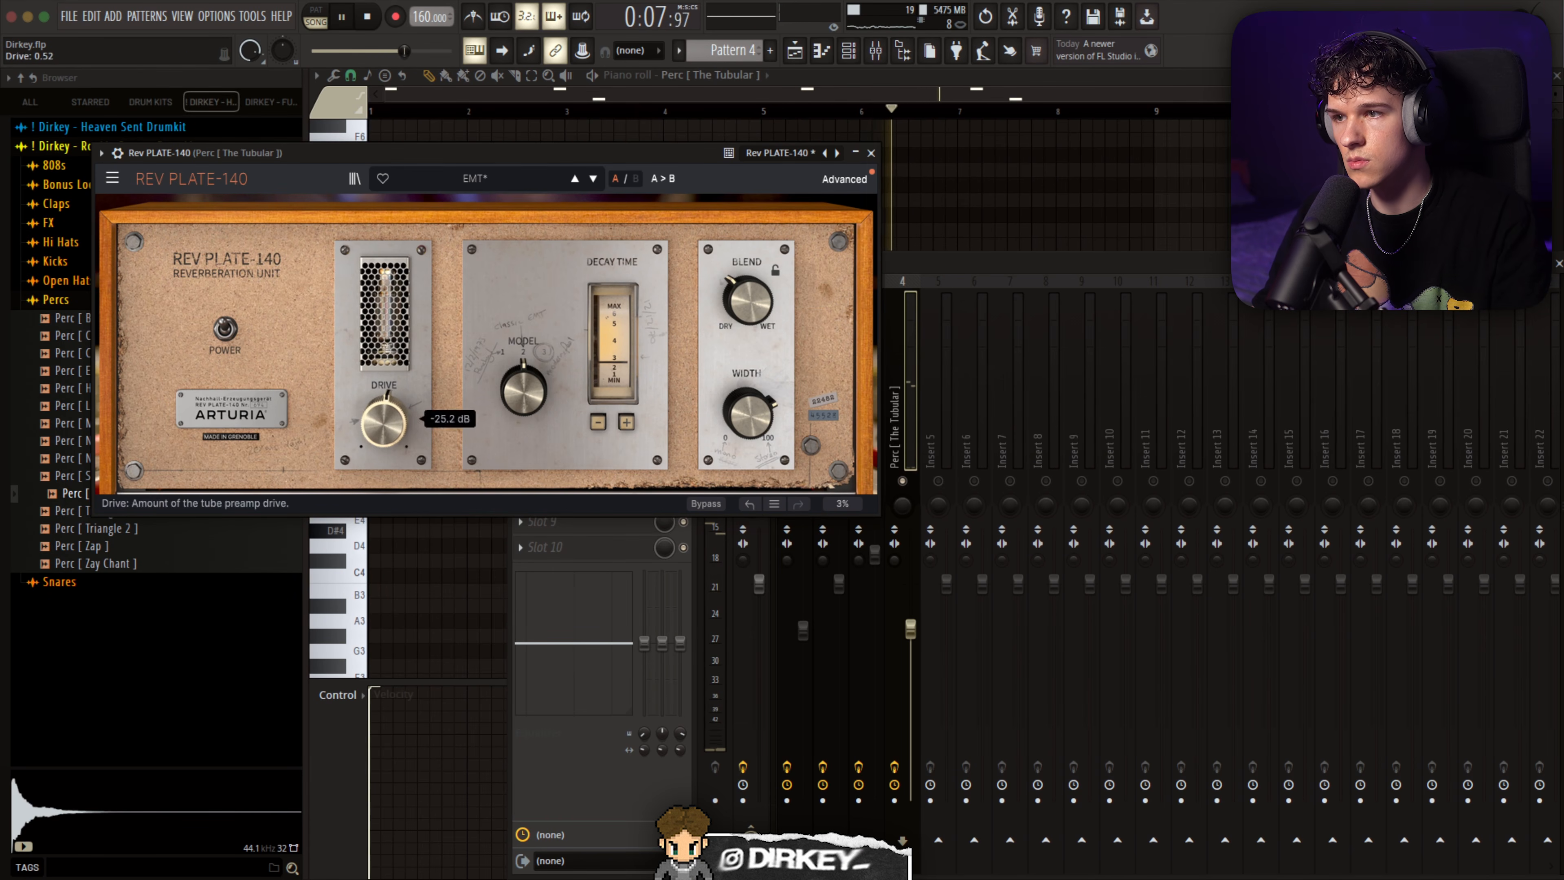
pyautogui.click(870, 154)
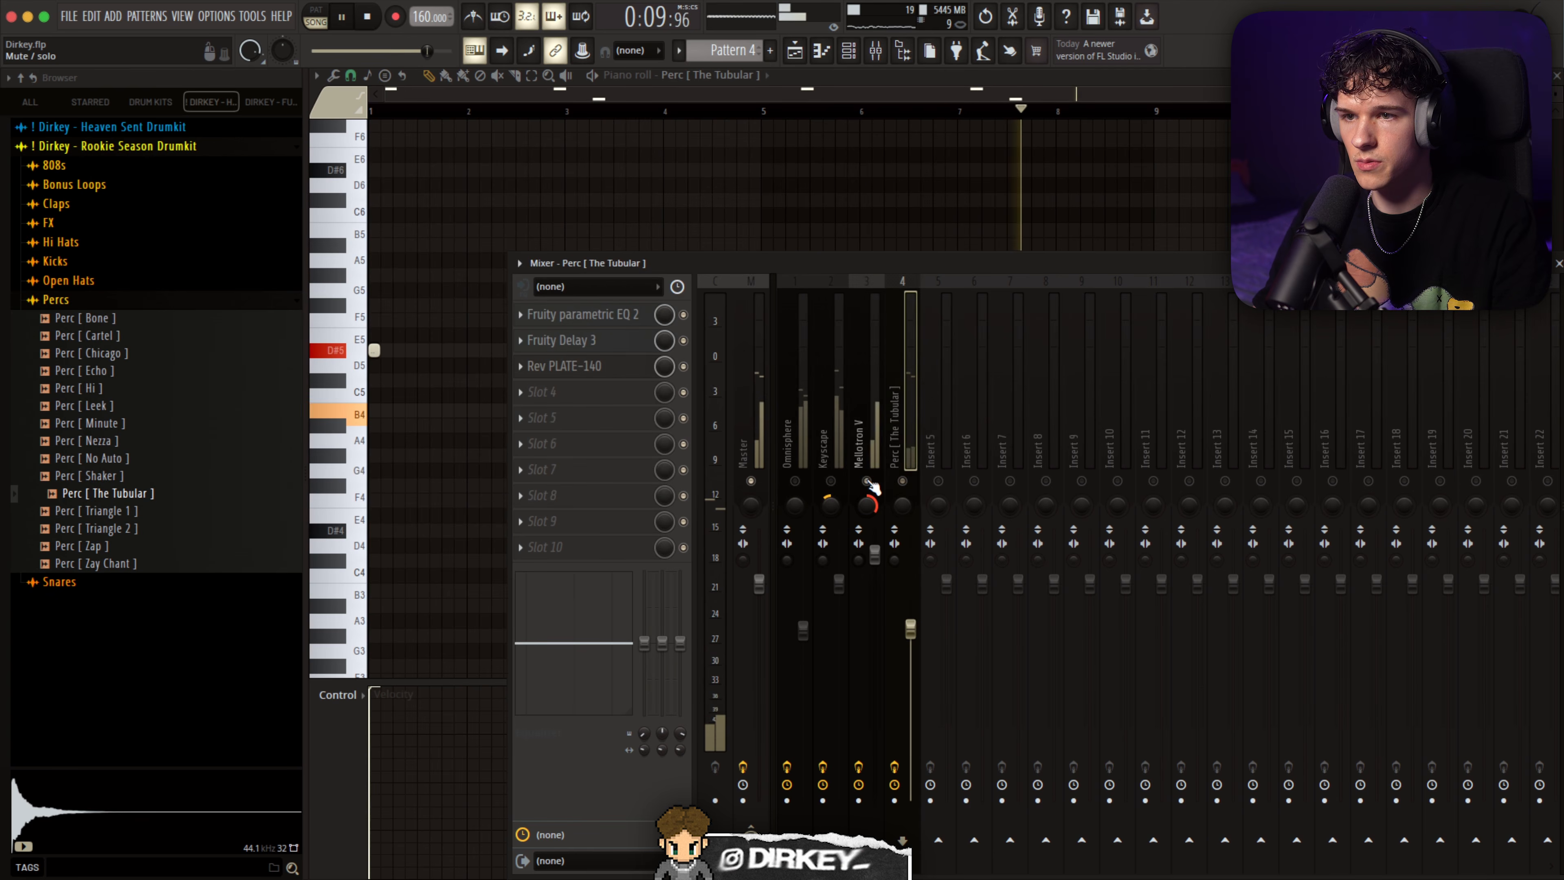
pyautogui.click(576, 344)
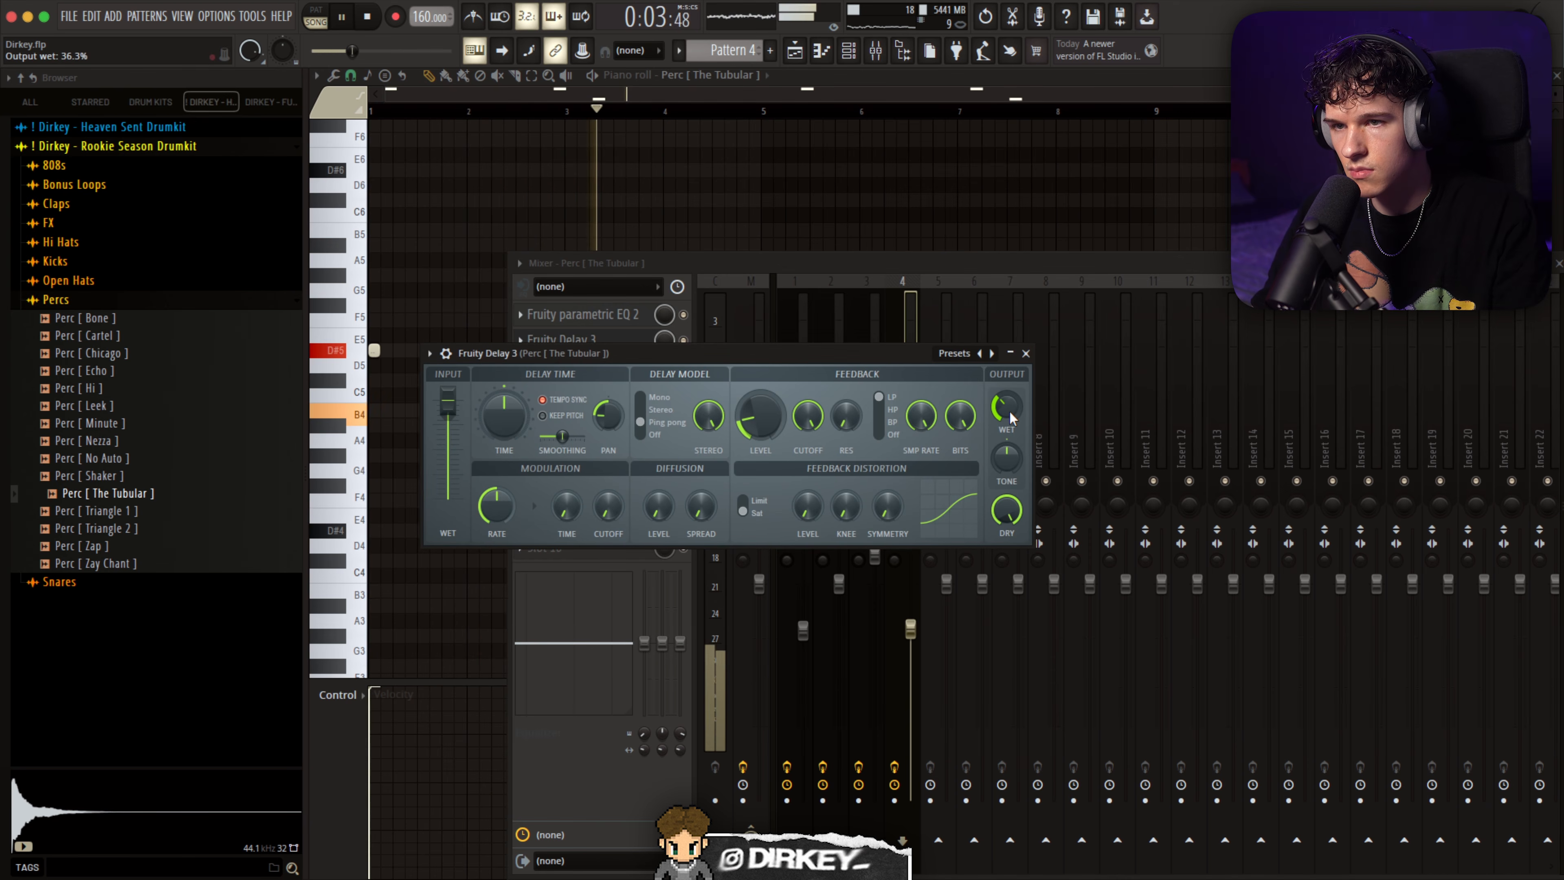
pyautogui.moveTo(1031, 403); pyautogui.dragTo(1024, 402)
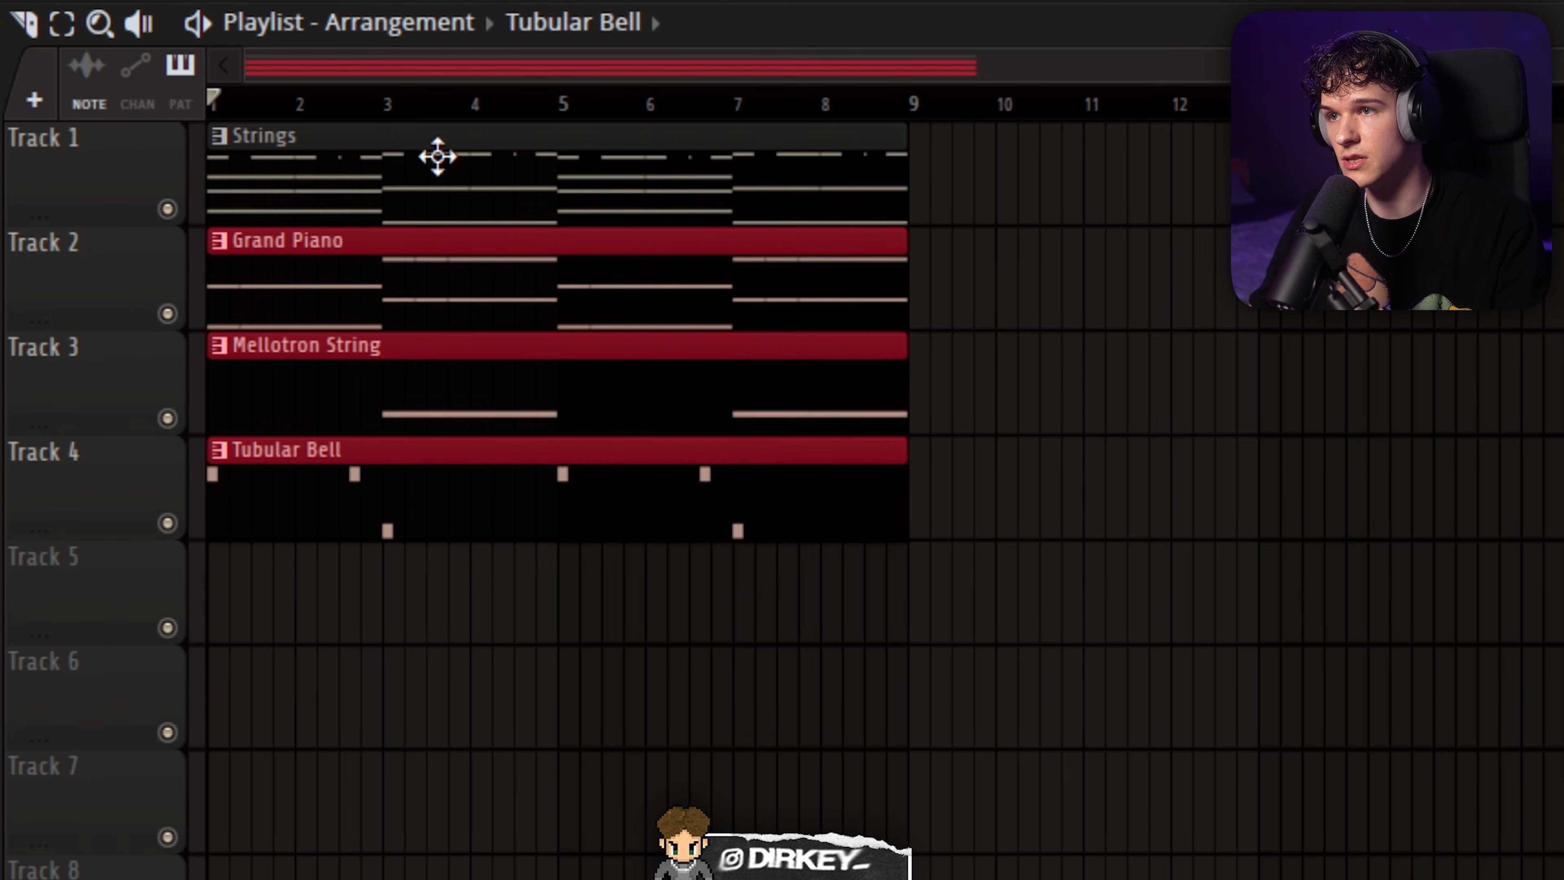
# Copy the Strings clip to bar 9 on Track 1 as a separate Strings #2 pattern and open its notes.
pyautogui.moveTo(284, 160); pyautogui.dragTo(972, 157)
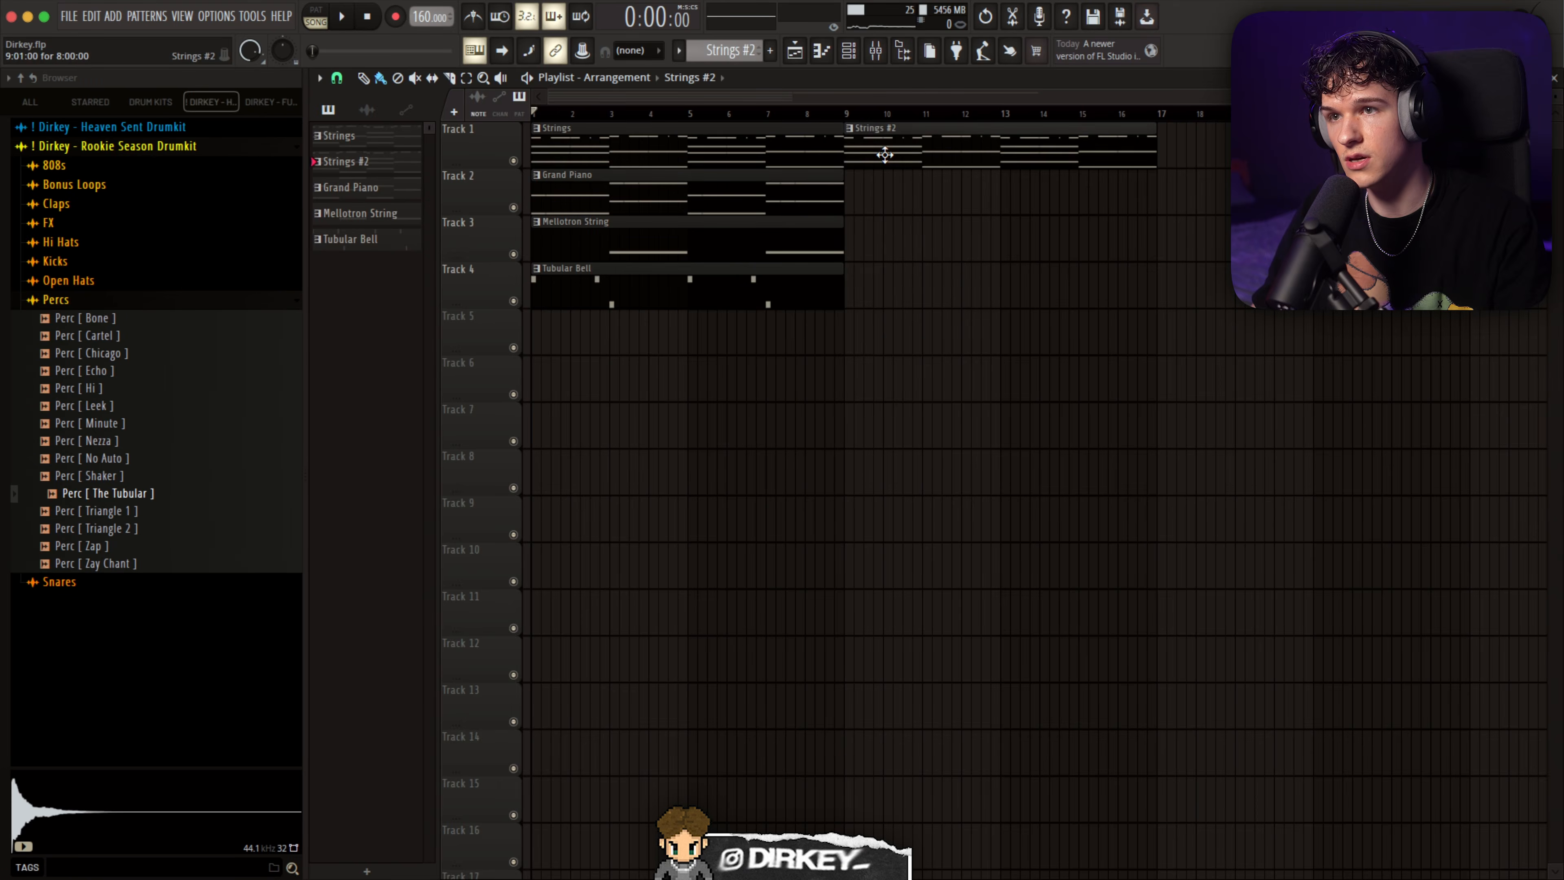
pyautogui.doubleClick(887, 154)
pyautogui.hscroll(-2, 764, 116)
pyautogui.press('F5')
pyautogui.keyDown('ctrl'); pyautogui.moveTo(768, 139); pyautogui.dragTo(781, 141); pyautogui.keyUp('ctrl')
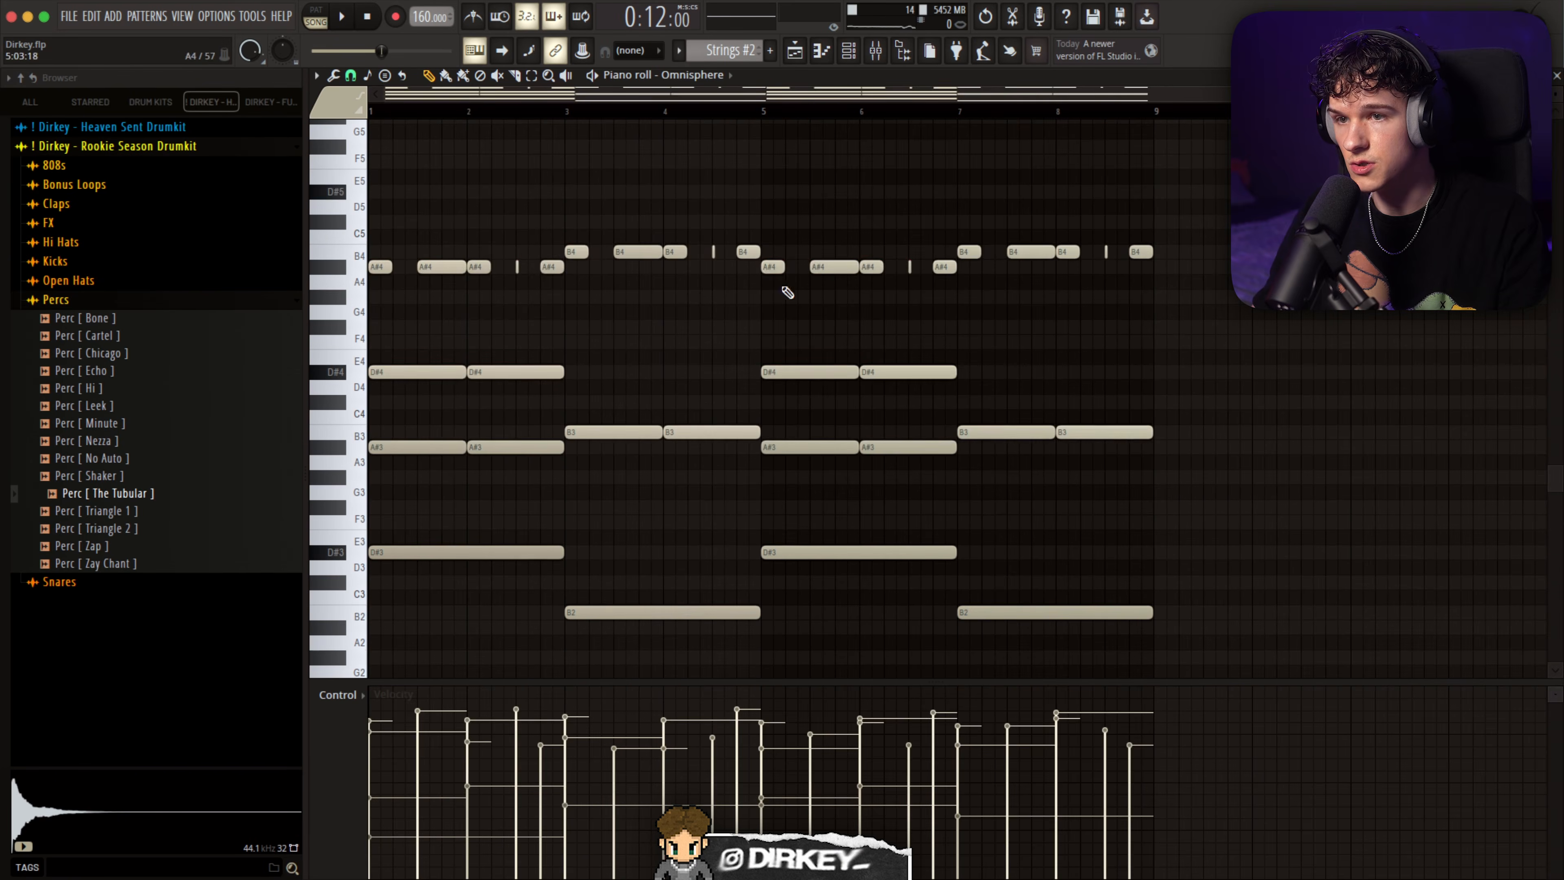
# Raise the Strings #2 notes above the bass one octave, and add copies of the D#3 and B2 bass notes an octave higher.
pyautogui.moveTo(1218, 497); pyautogui.dragTo(338, 193)
pyautogui.hotkey('ctrl', 'Up')
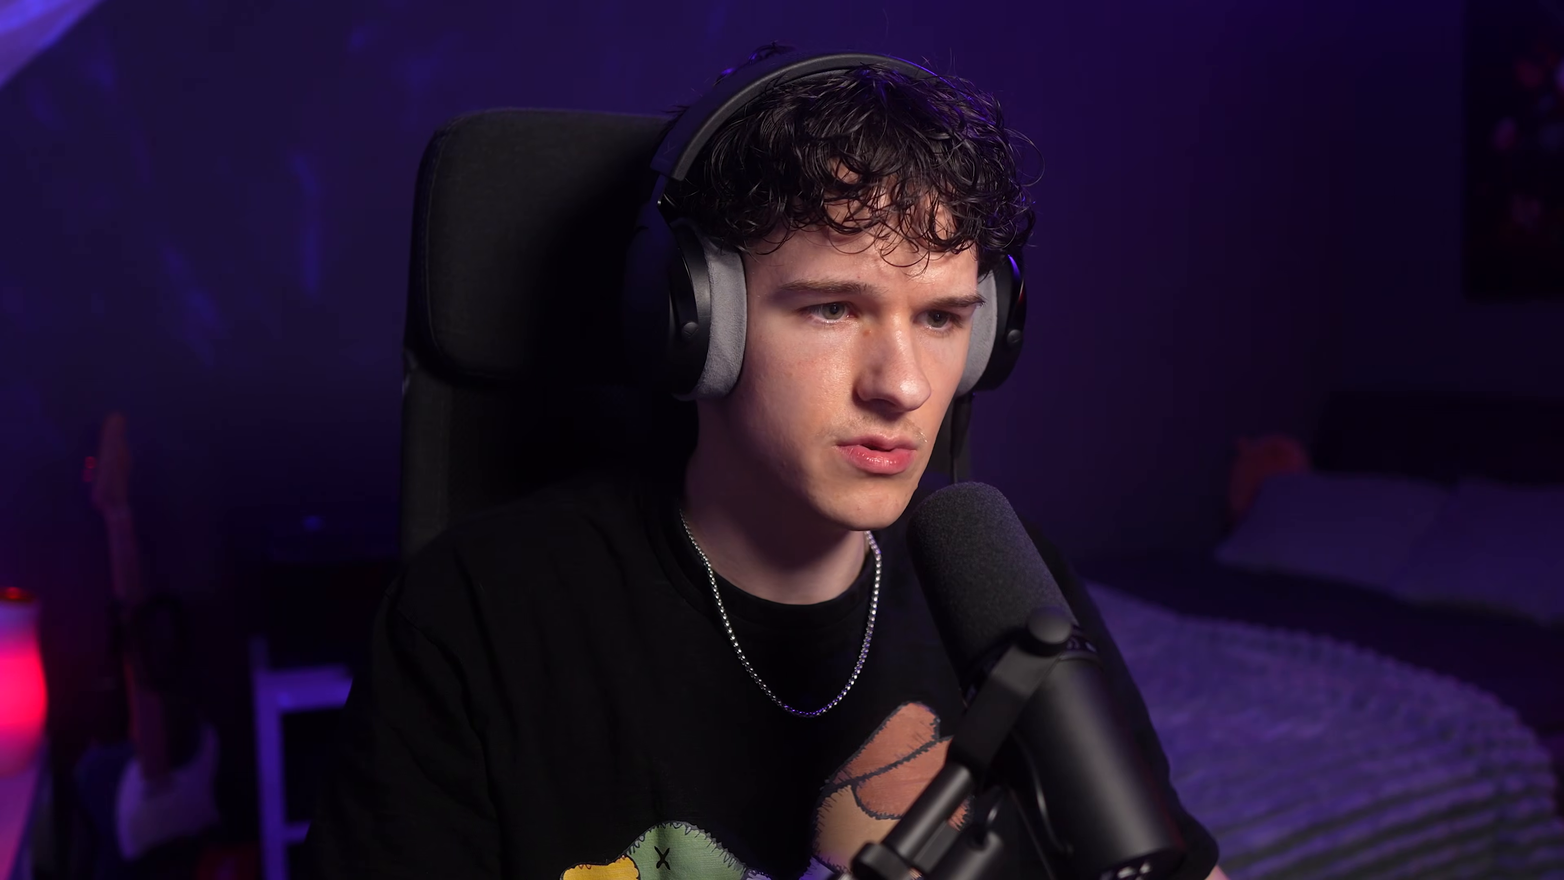
pyautogui.scroll(-3, 705, 387)
pyautogui.moveTo(1158, 573); pyautogui.dragTo(492, 503)
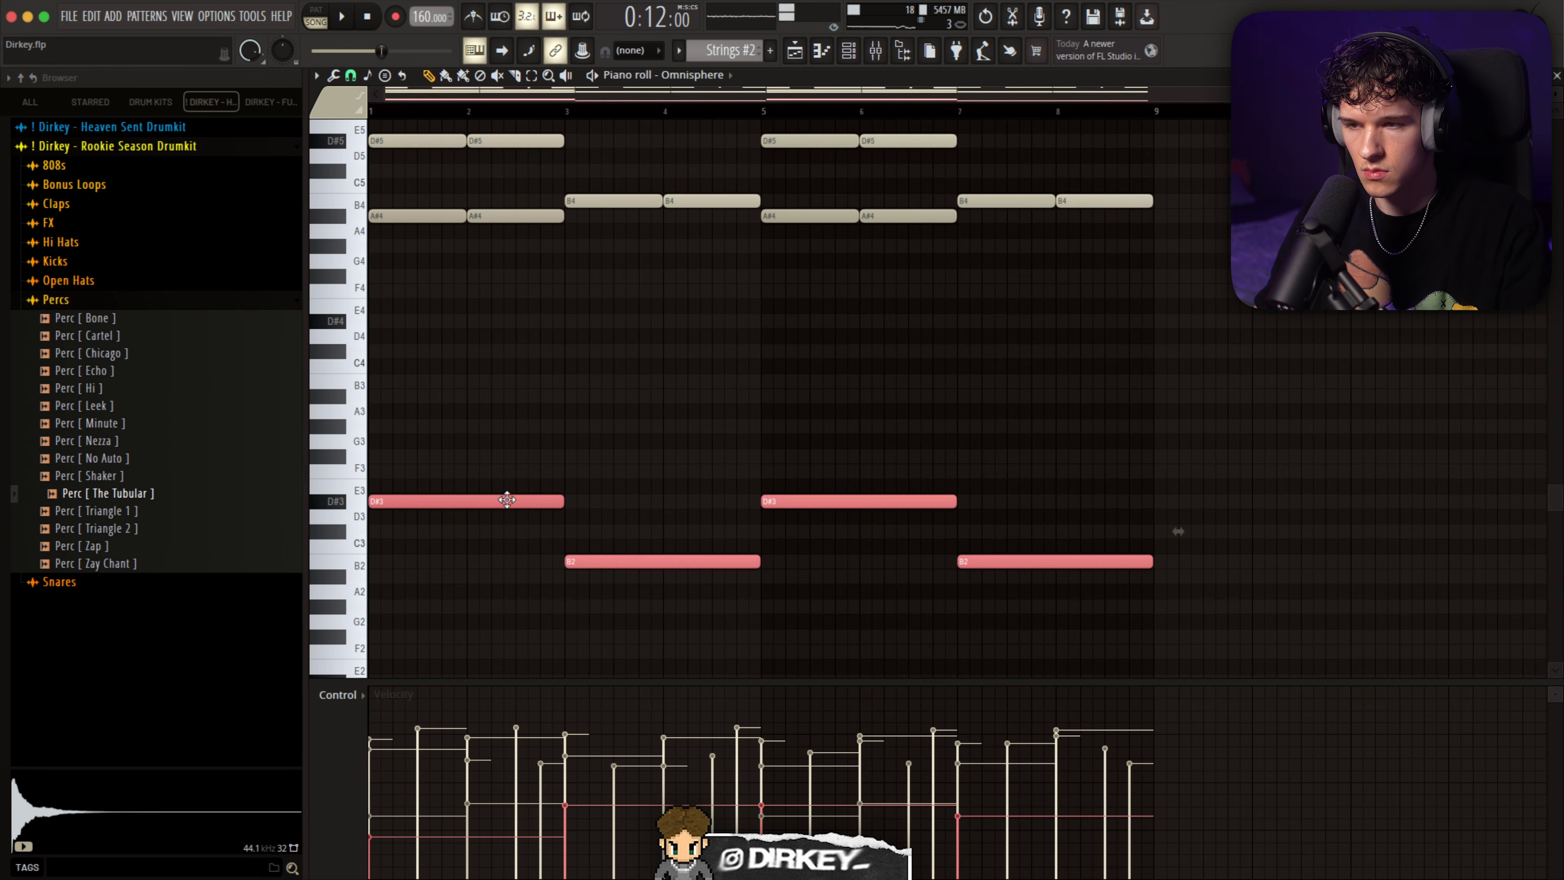
pyautogui.hotkey('ctrl', 'c')
pyautogui.hotkey('ctrl', 'v')
pyautogui.hotkey('ctrl', 'Up')
pyautogui.press('space')
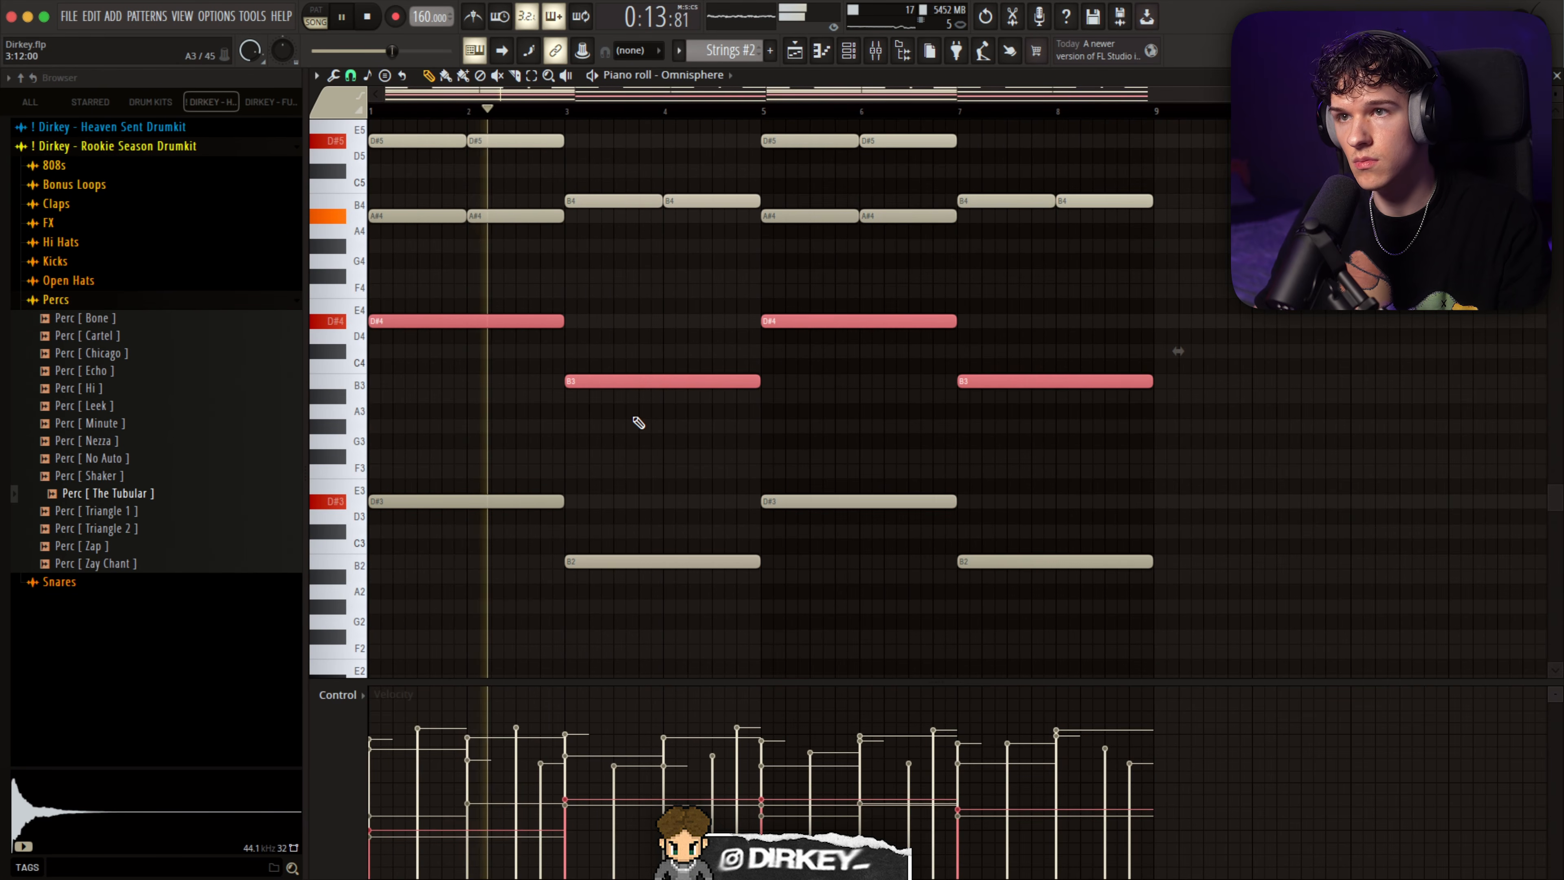
# Move the original Strings clip on Track 1 from bar 1 to bar 17 in the playlist.
pyautogui.click(877, 53)
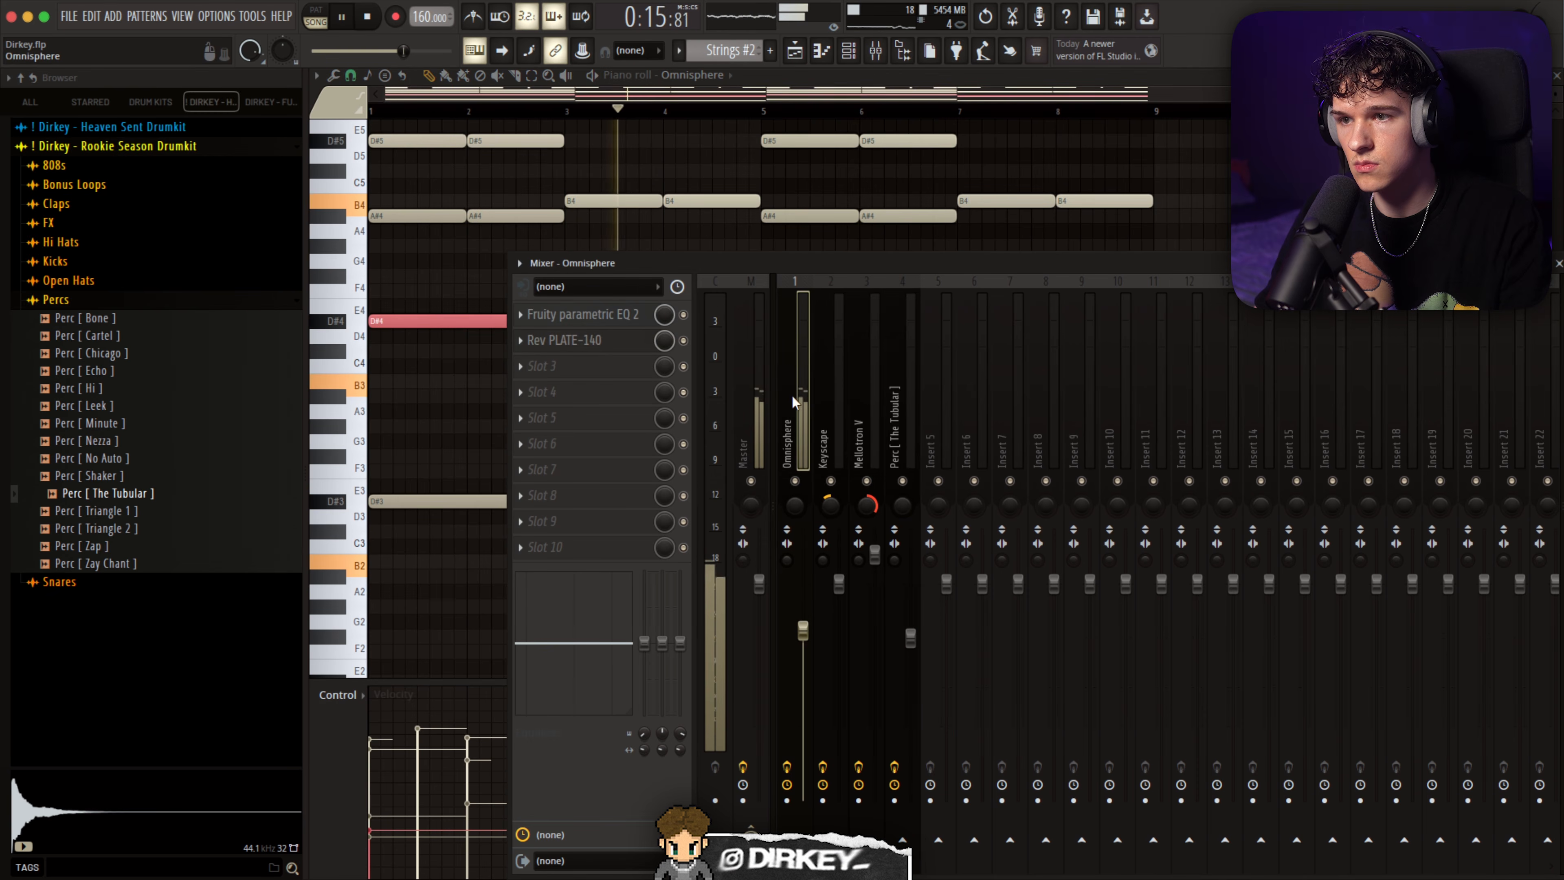
pyautogui.press('F9')
pyautogui.press('F5')
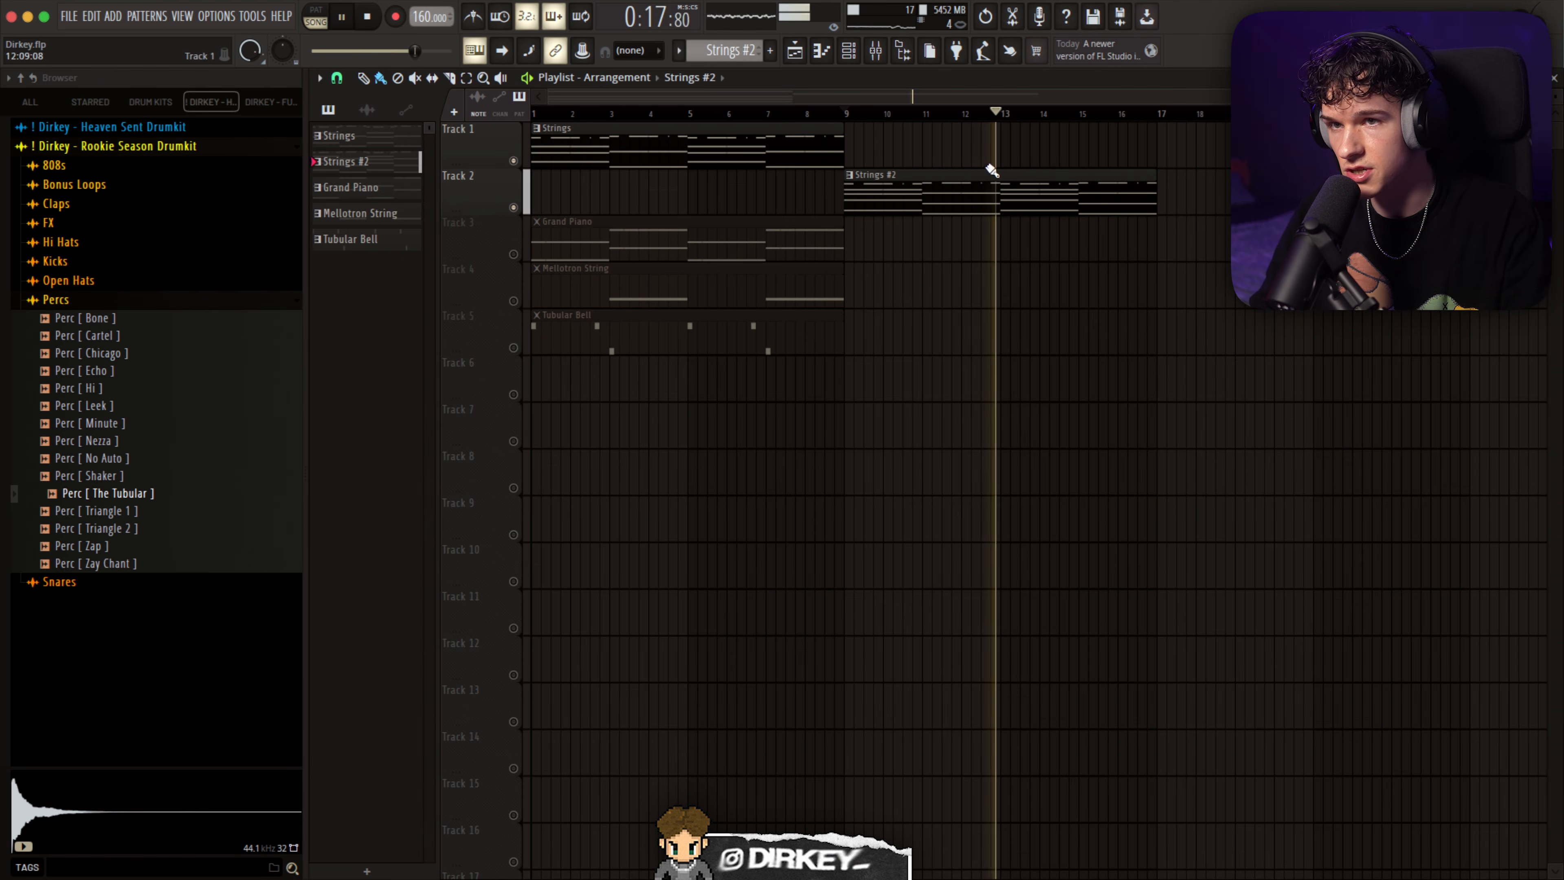
pyautogui.moveTo(722, 160); pyautogui.dragTo(1359, 160)
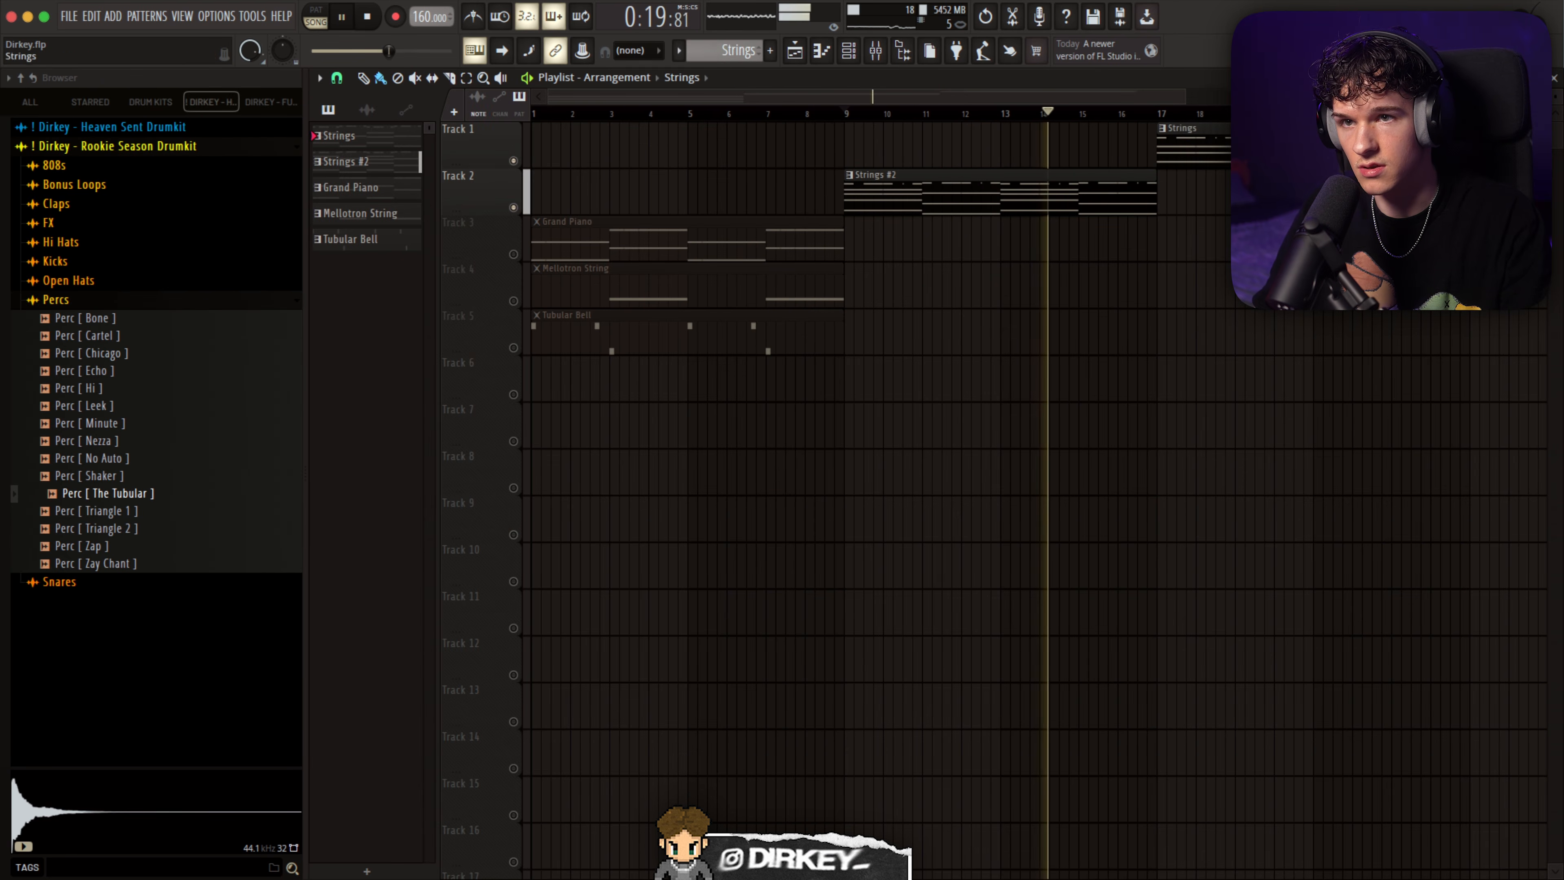
pyautogui.scroll(2, 1227, 120)
pyautogui.moveTo(1084, 102); pyautogui.dragTo(1123, 154)
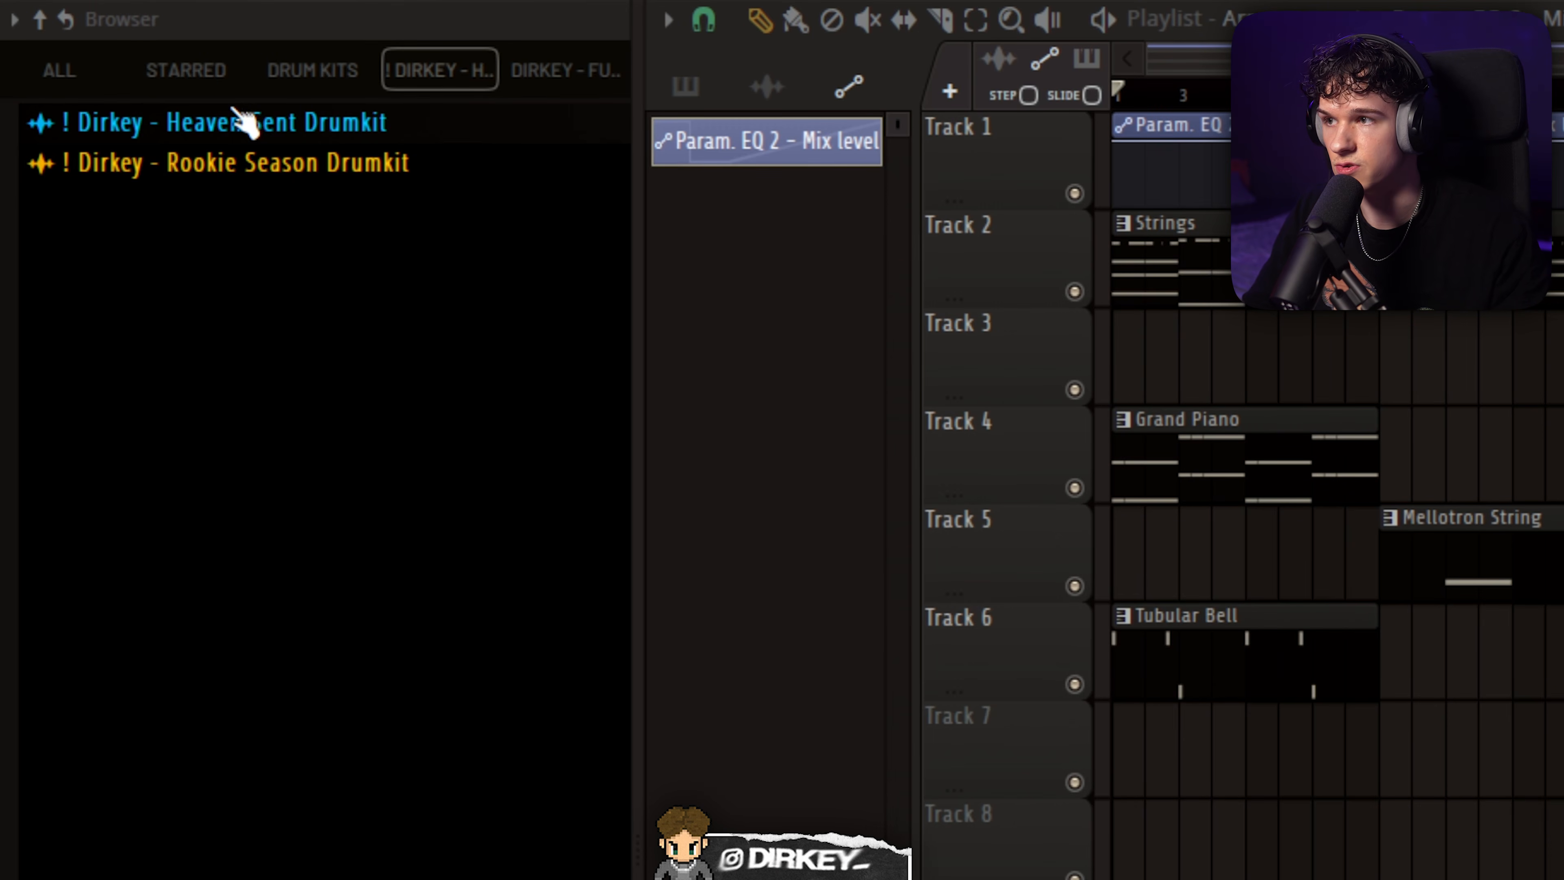
# Expand the Rookie Season drumkit in the browser and mark the playlist range from bar 1 to bar 41.
pyautogui.click(229, 141)
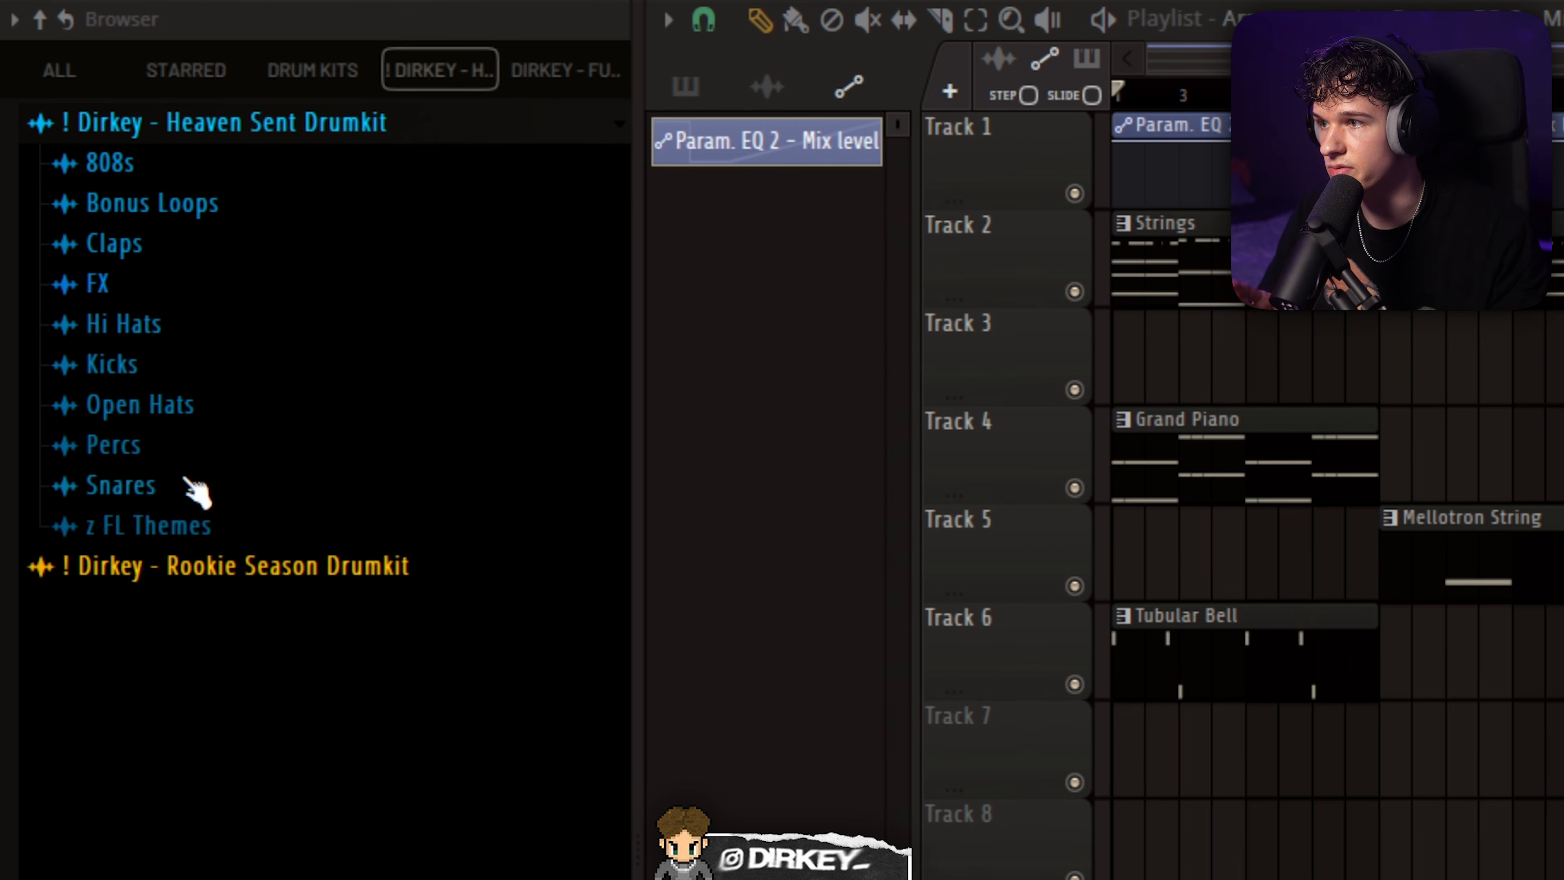
pyautogui.click(192, 567)
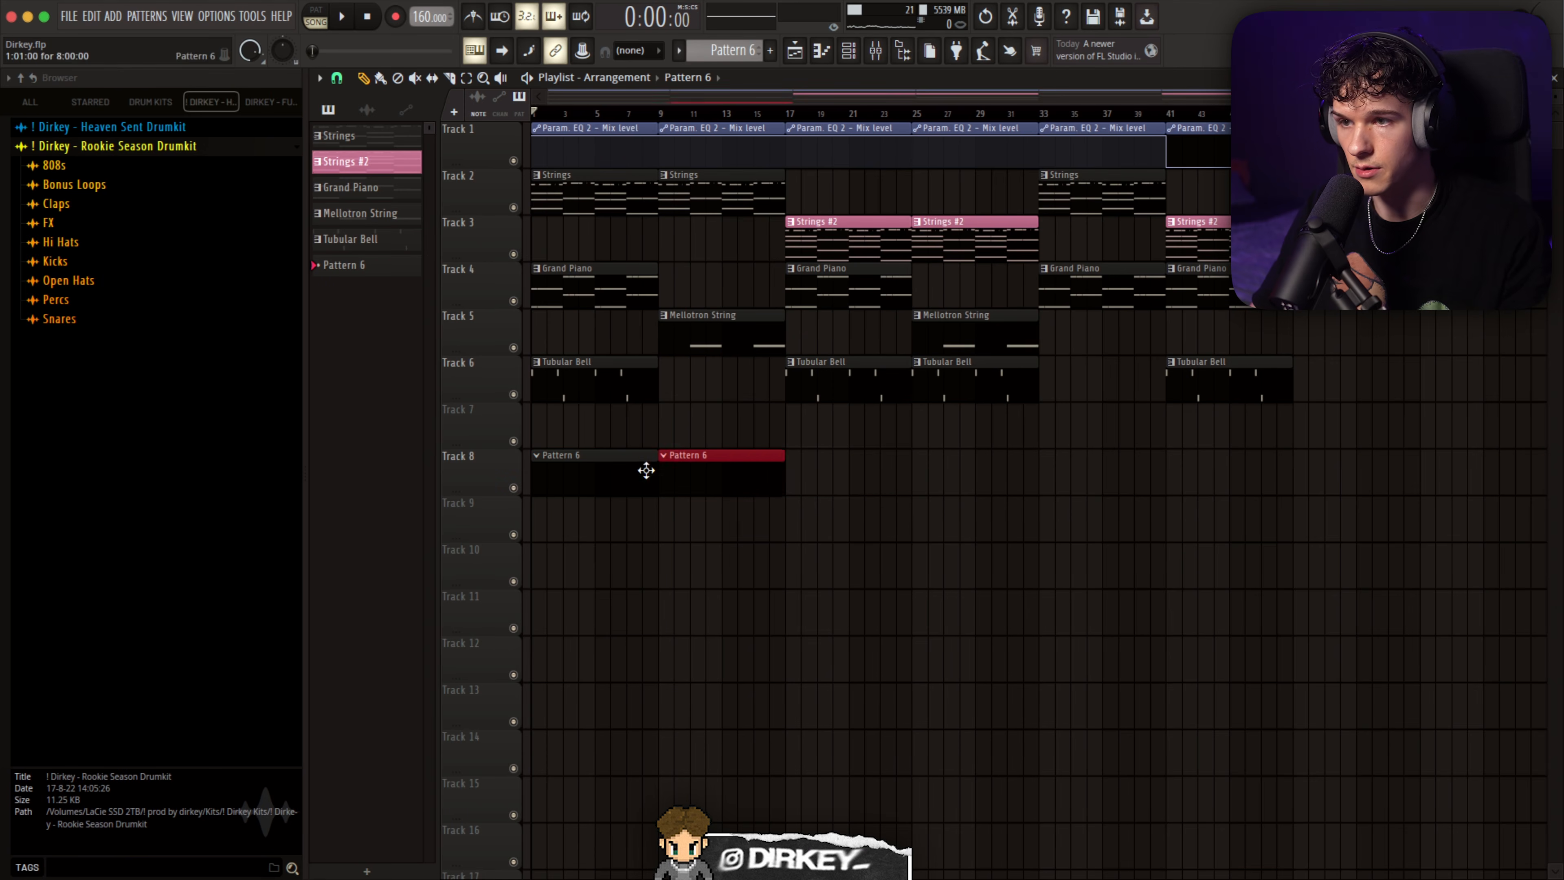
pyautogui.moveTo(1170, 119); pyautogui.dragTo(350, 146)
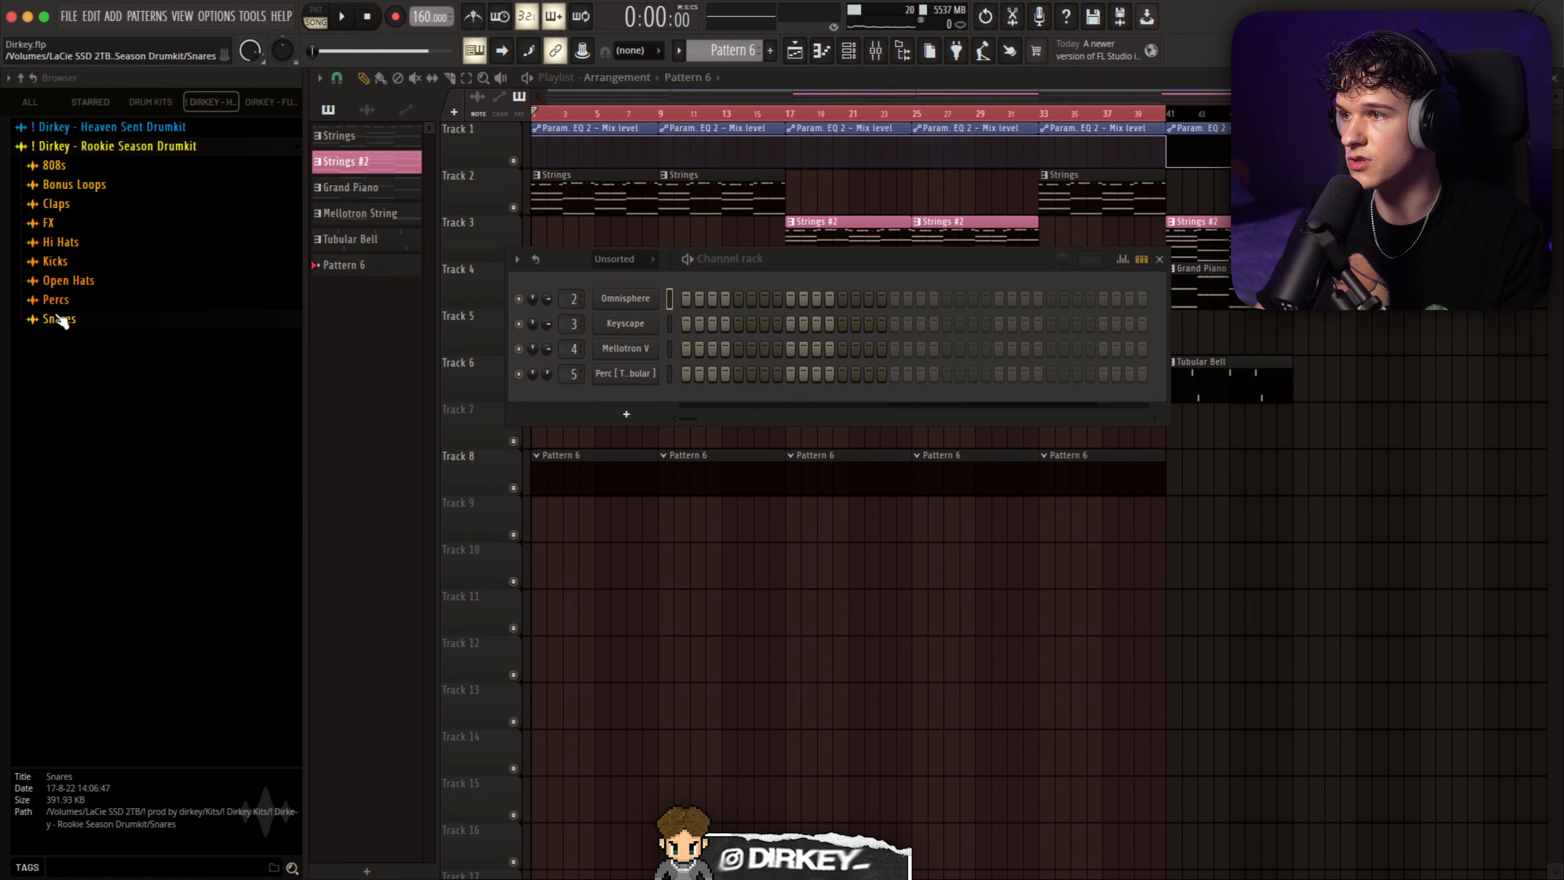
# Load Snare [ Choppa ] from the Snares folder as a new channel, open its notes and start playback.
pyautogui.click(62, 319)
pyautogui.click(74, 354)
pyautogui.click(80, 373)
pyautogui.rightClick(637, 402)
pyautogui.click(684, 408)
pyautogui.press('space')
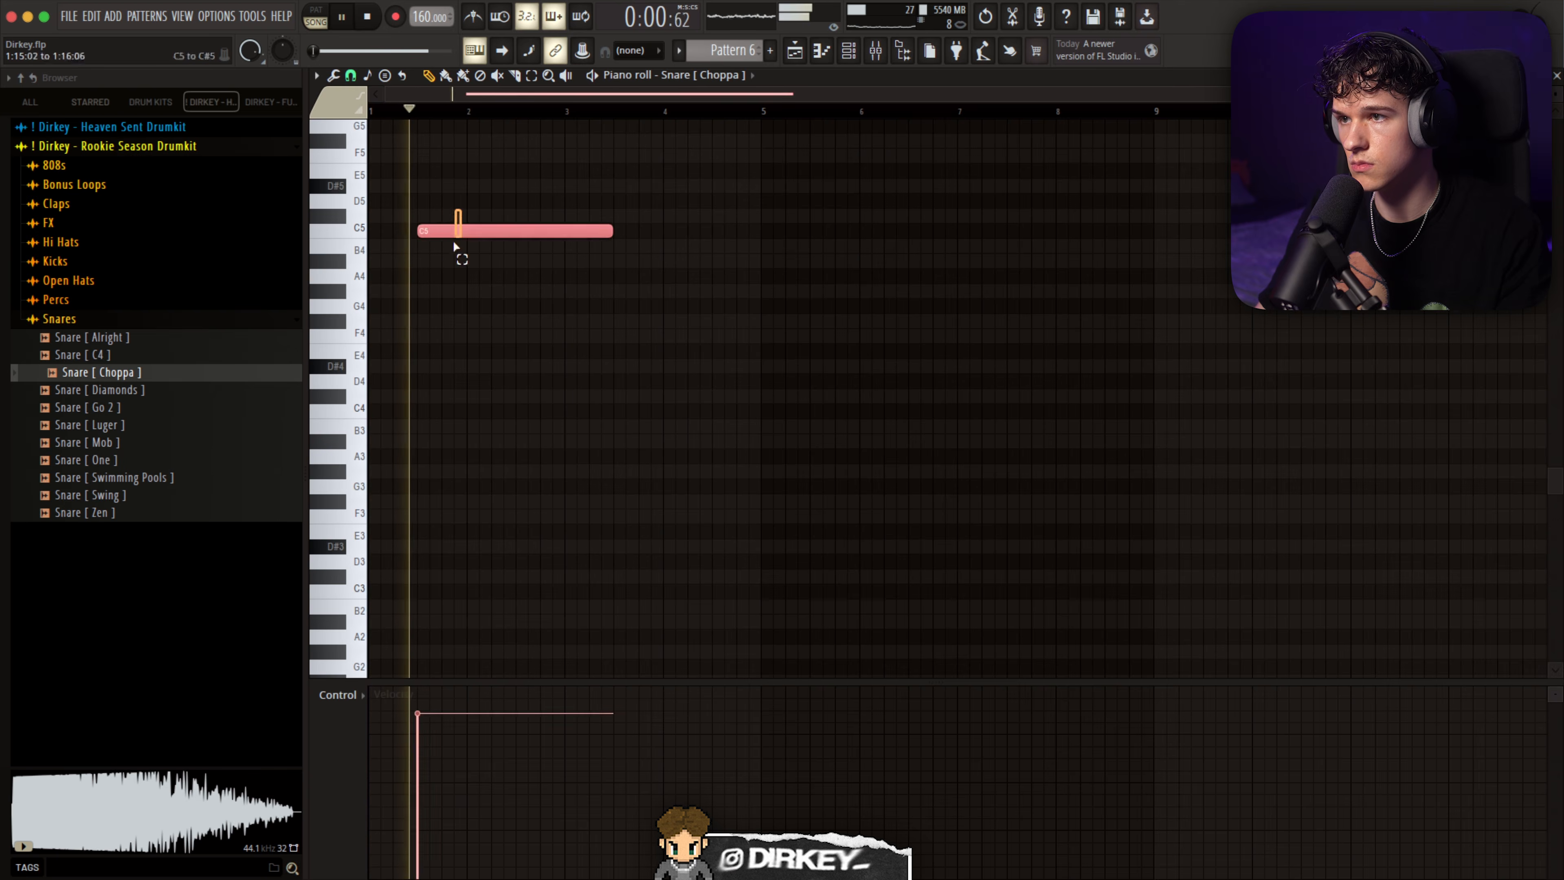
# Repeat a short C5 snare hit on the third beat of every bar from bar 1 through bar 8.
pyautogui.hotkey('shift', 'd')
pyautogui.moveTo(467, 113); pyautogui.dragTo(373, 114)
pyautogui.press('super+b')
pyautogui.press('super+b')
pyautogui.press('super+b')
pyautogui.press('super+b')
pyautogui.press('super+b')
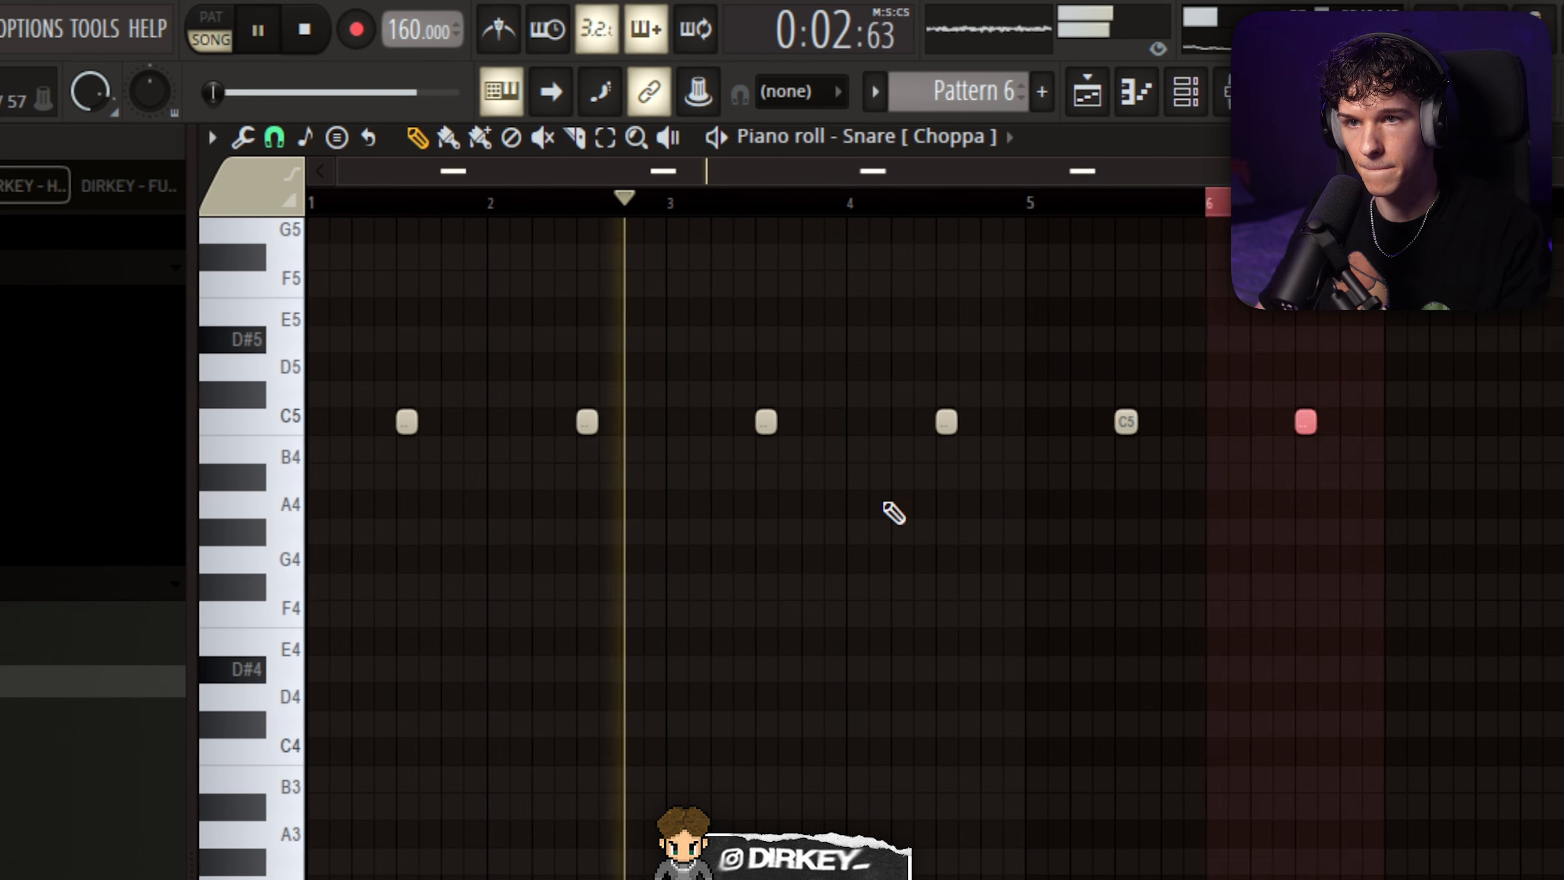
pyautogui.press('super+b')
pyautogui.press('super+b')
pyautogui.press('super+d')
# Lower the snare notes to B4 and rename the channel snare.
pyautogui.click(1185, 92)
pyautogui.press('Escape')
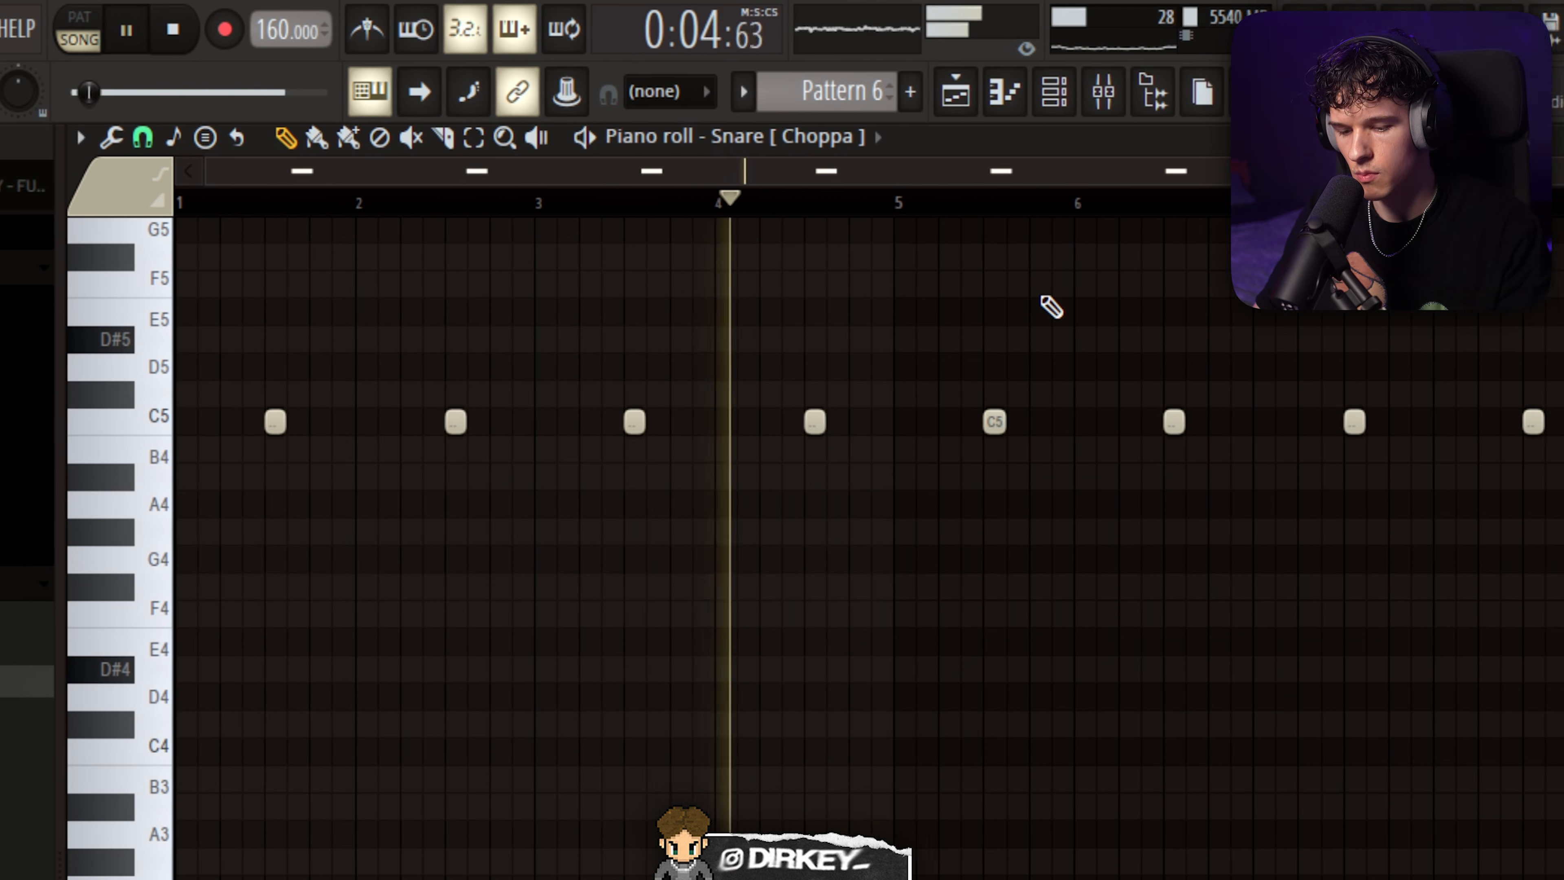
pyautogui.press('Down')
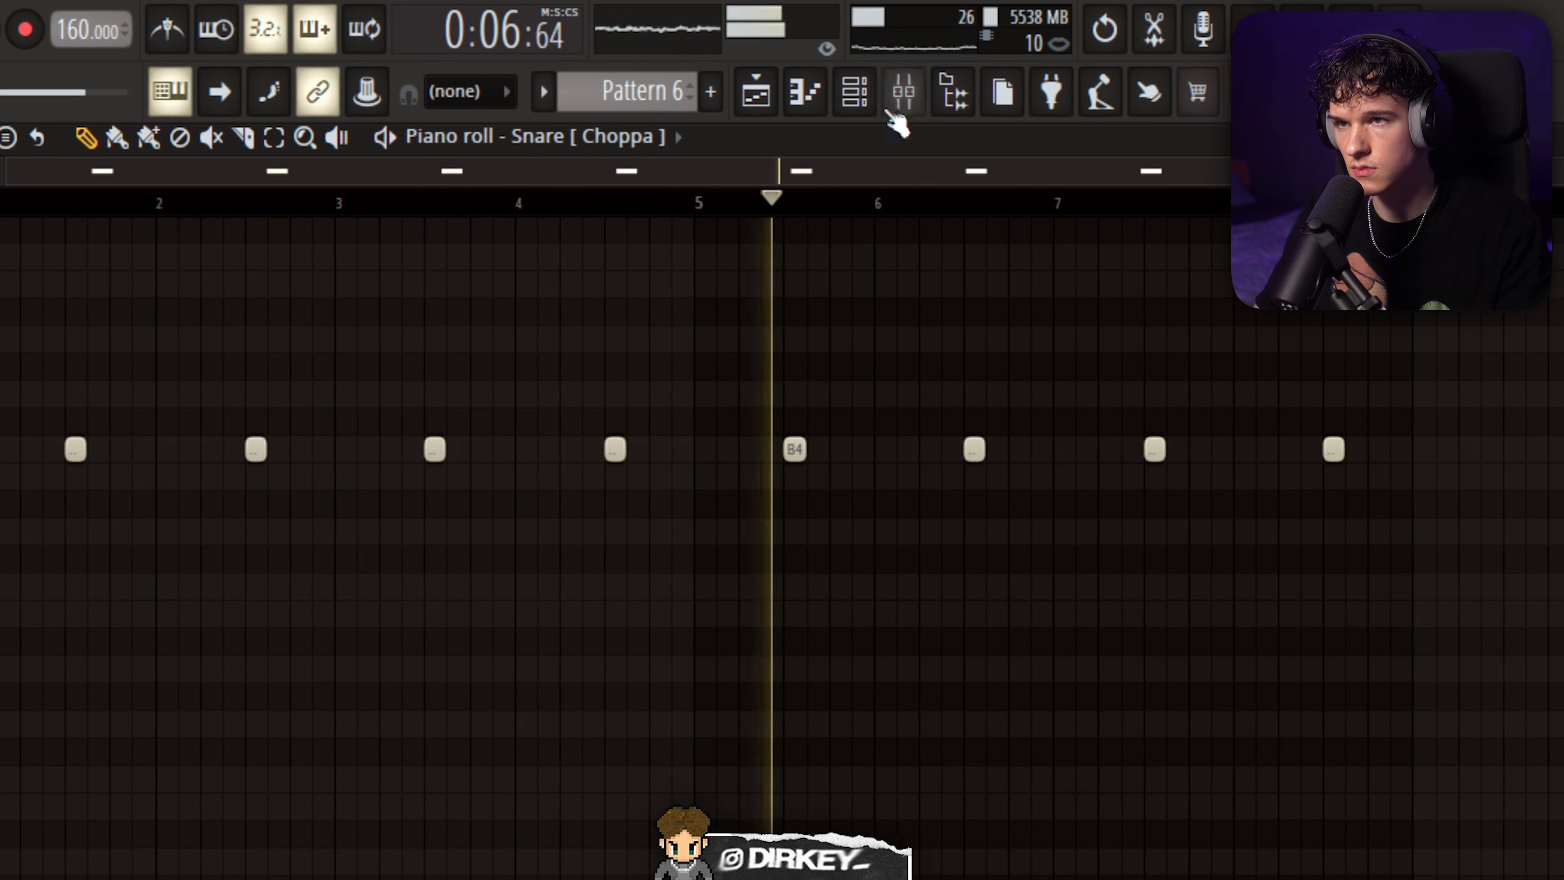
pyautogui.click(856, 95)
pyautogui.middleClick(413, 725)
pyautogui.write('snare')
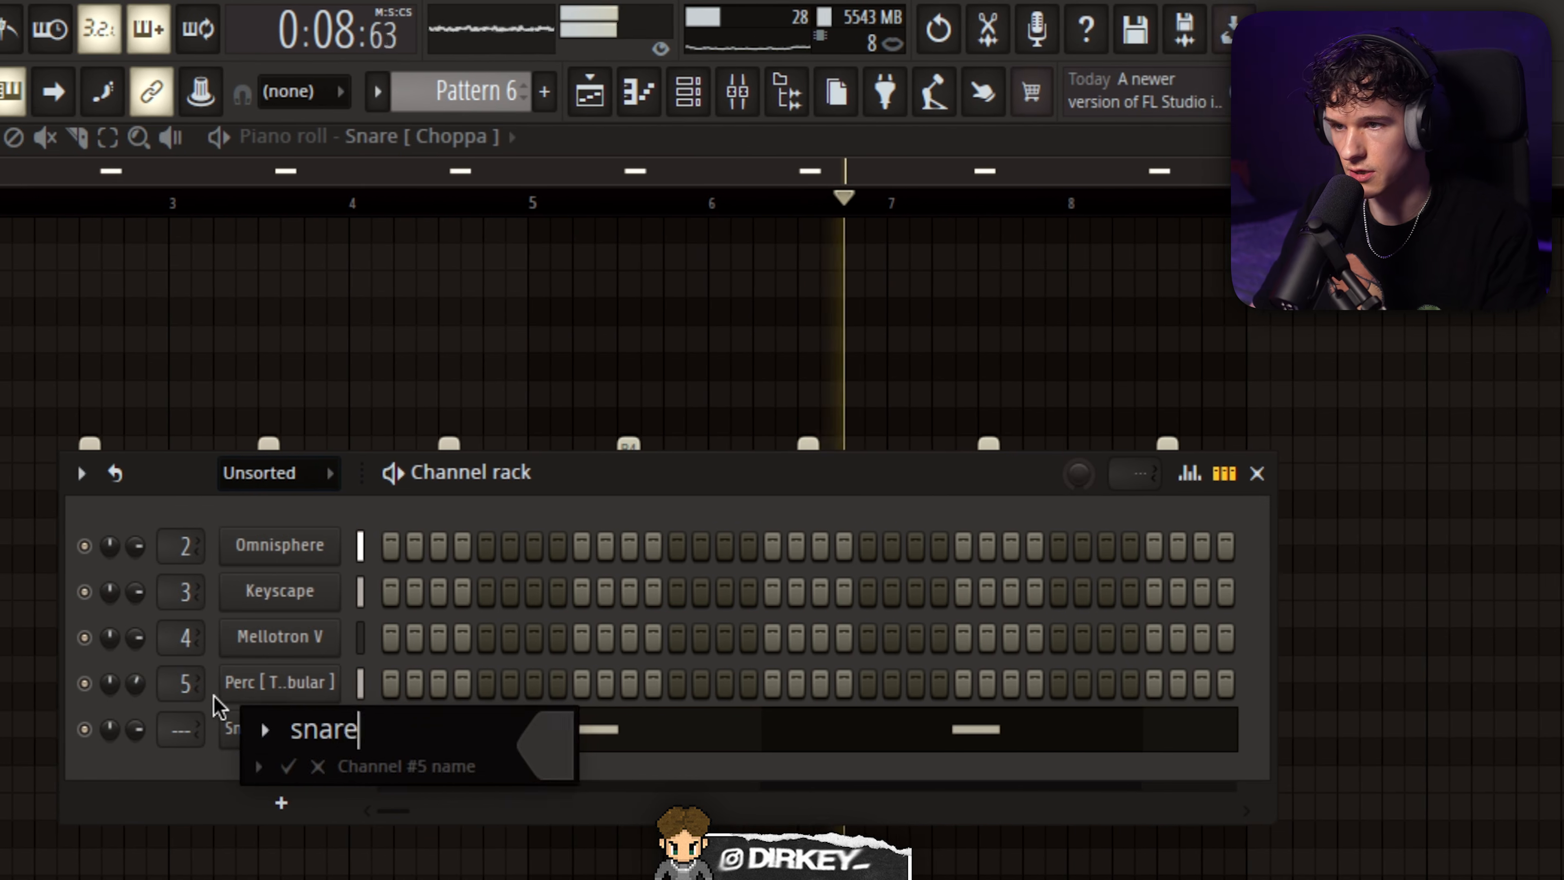
pyautogui.press('Return')
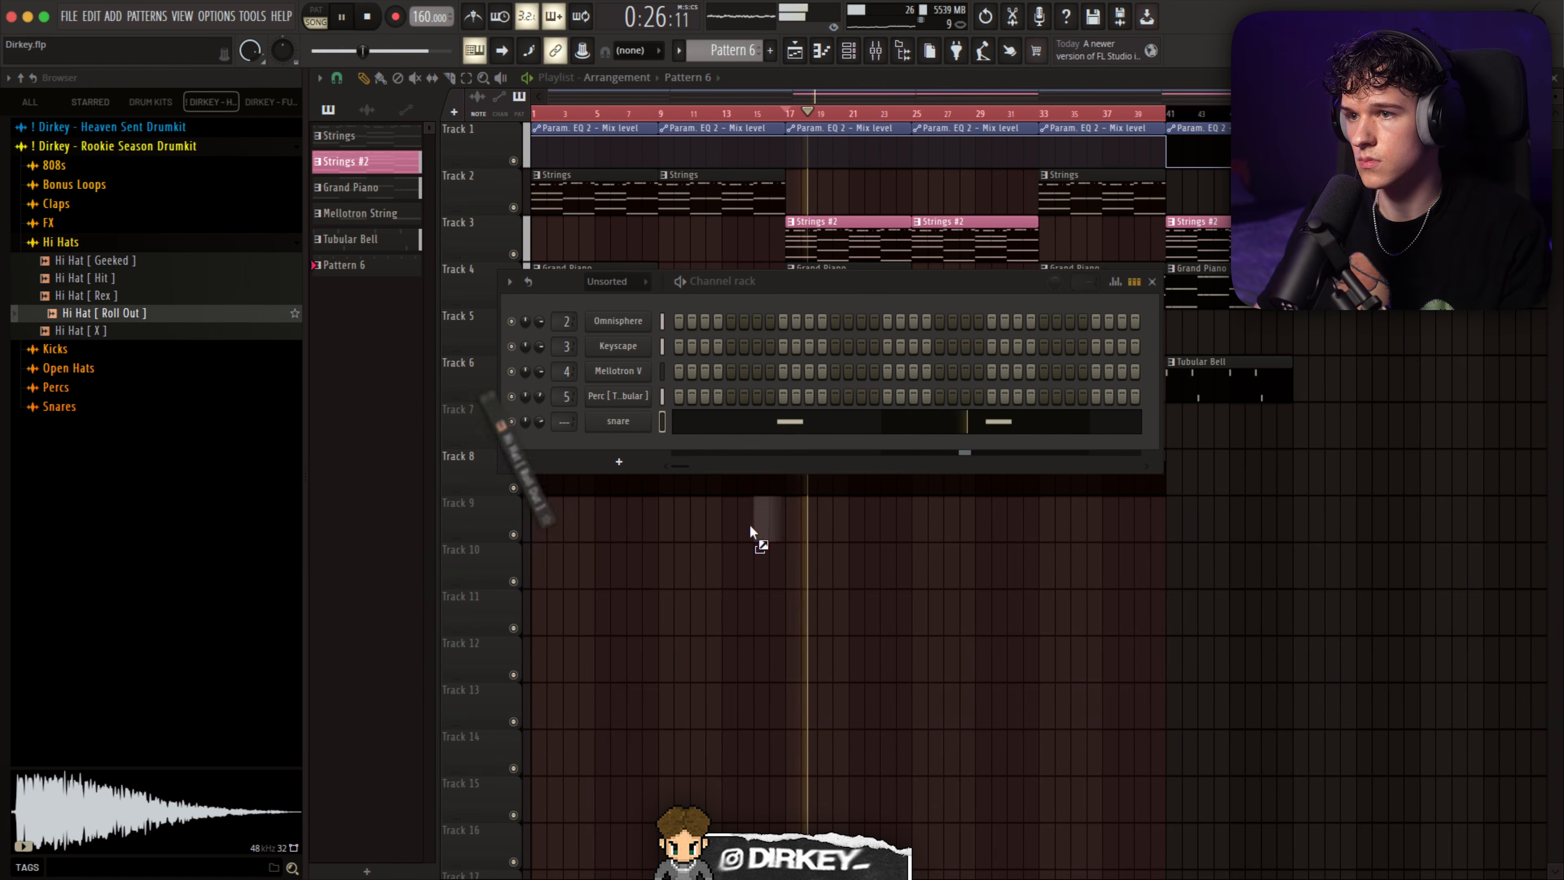
# Add Hi Hat [ Roll Out ] as a new channel and fill every second step with a hit.
pyautogui.moveTo(751, 531); pyautogui.dragTo(628, 447)
pyautogui.rightClick(629, 447)
pyautogui.click(862, 497)
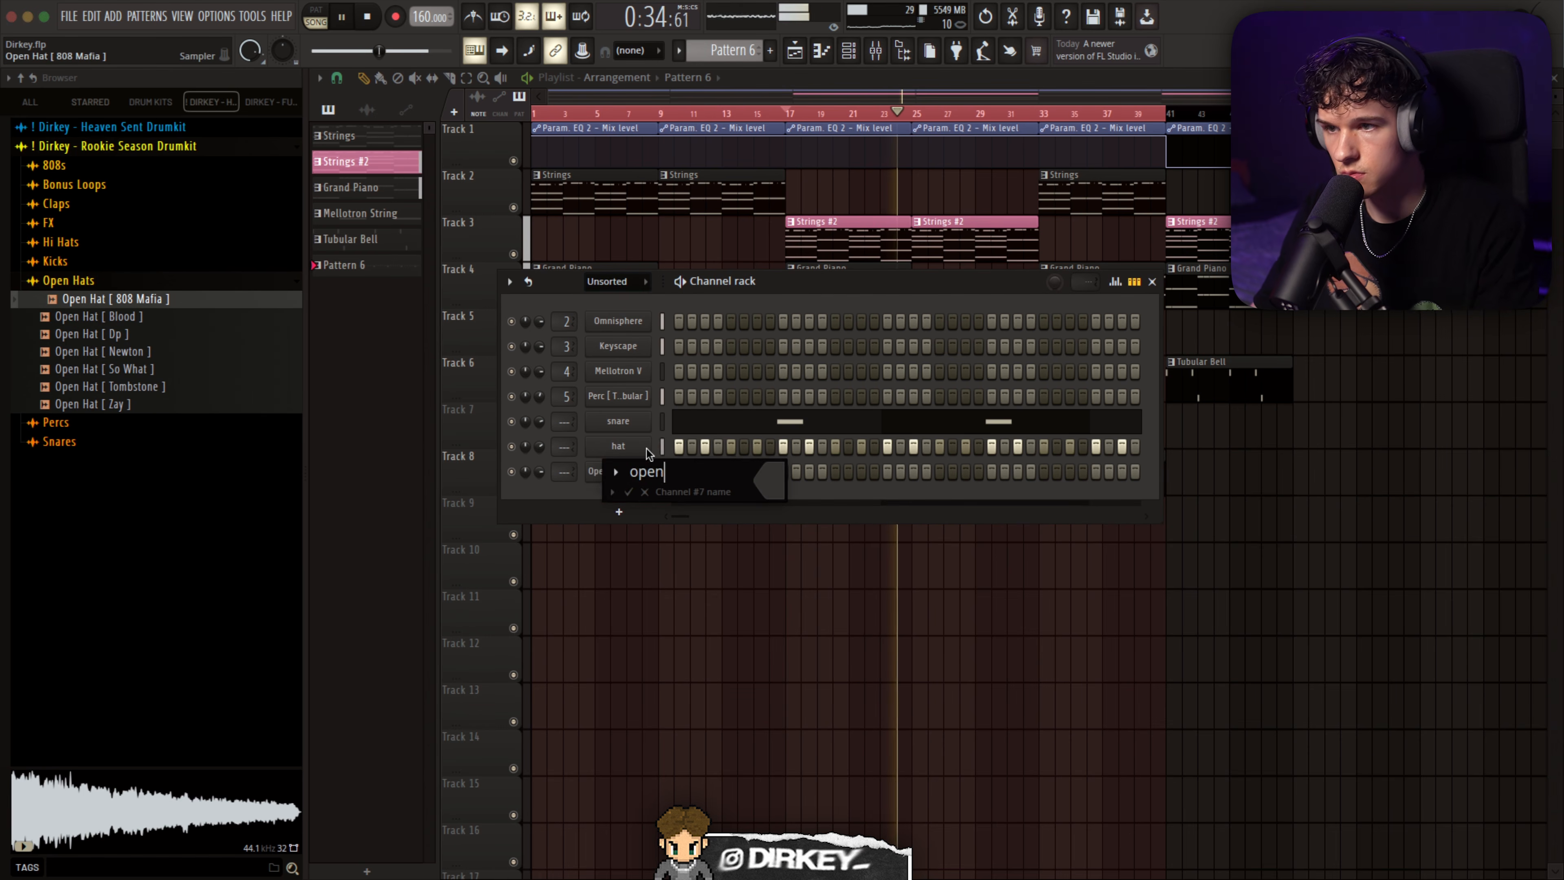
# Program C5 open hat hits in bars 1, 3 and 4, and duplicate the four bars into bars 5 to 8.
pyautogui.press('F7')
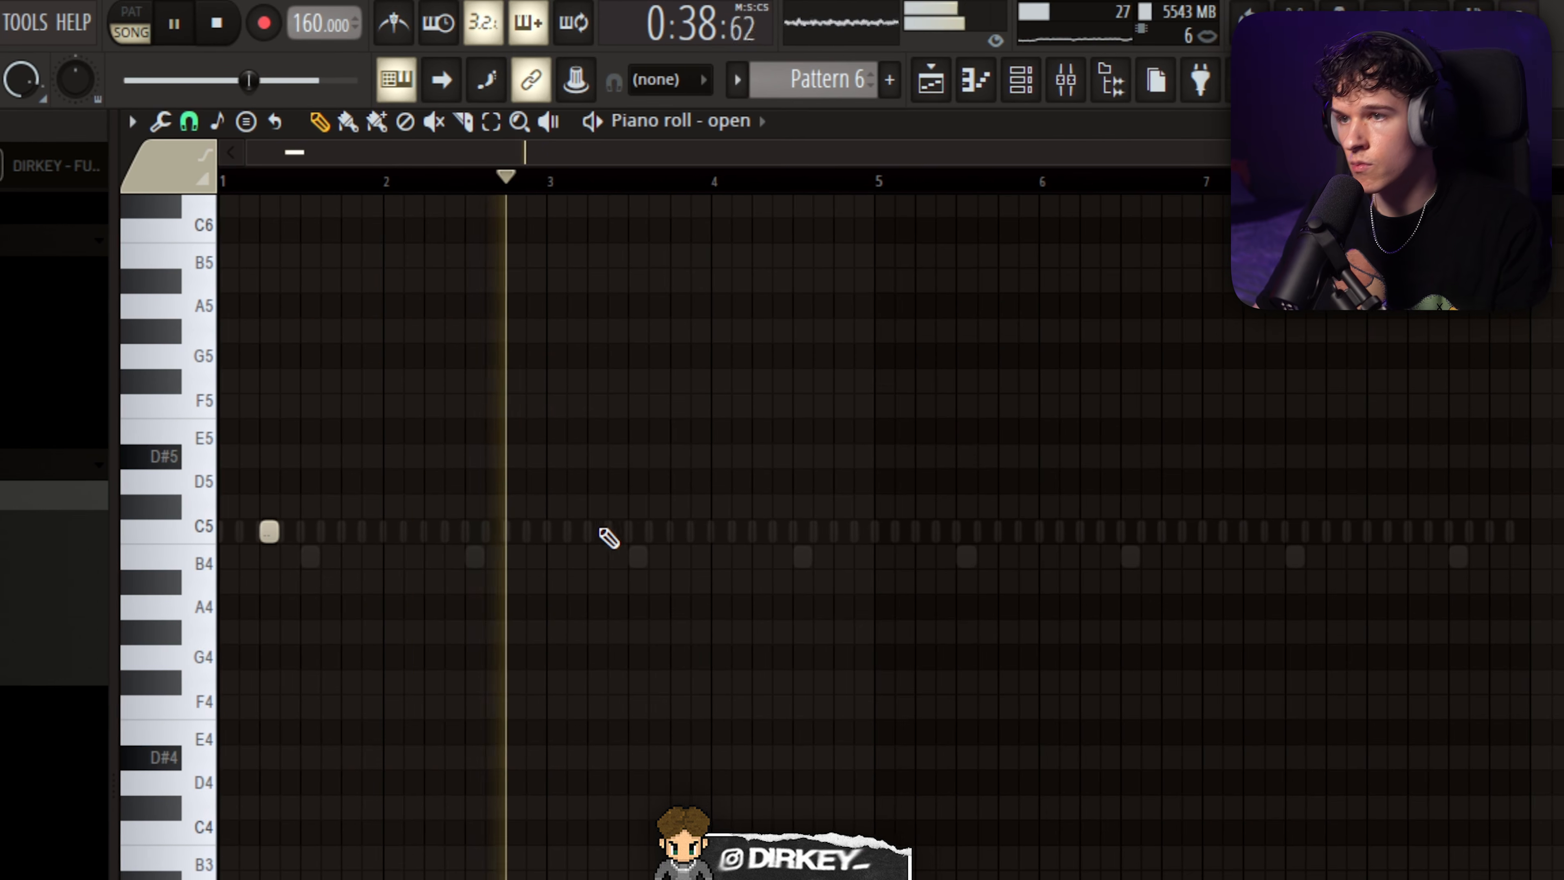
pyautogui.click(597, 531)
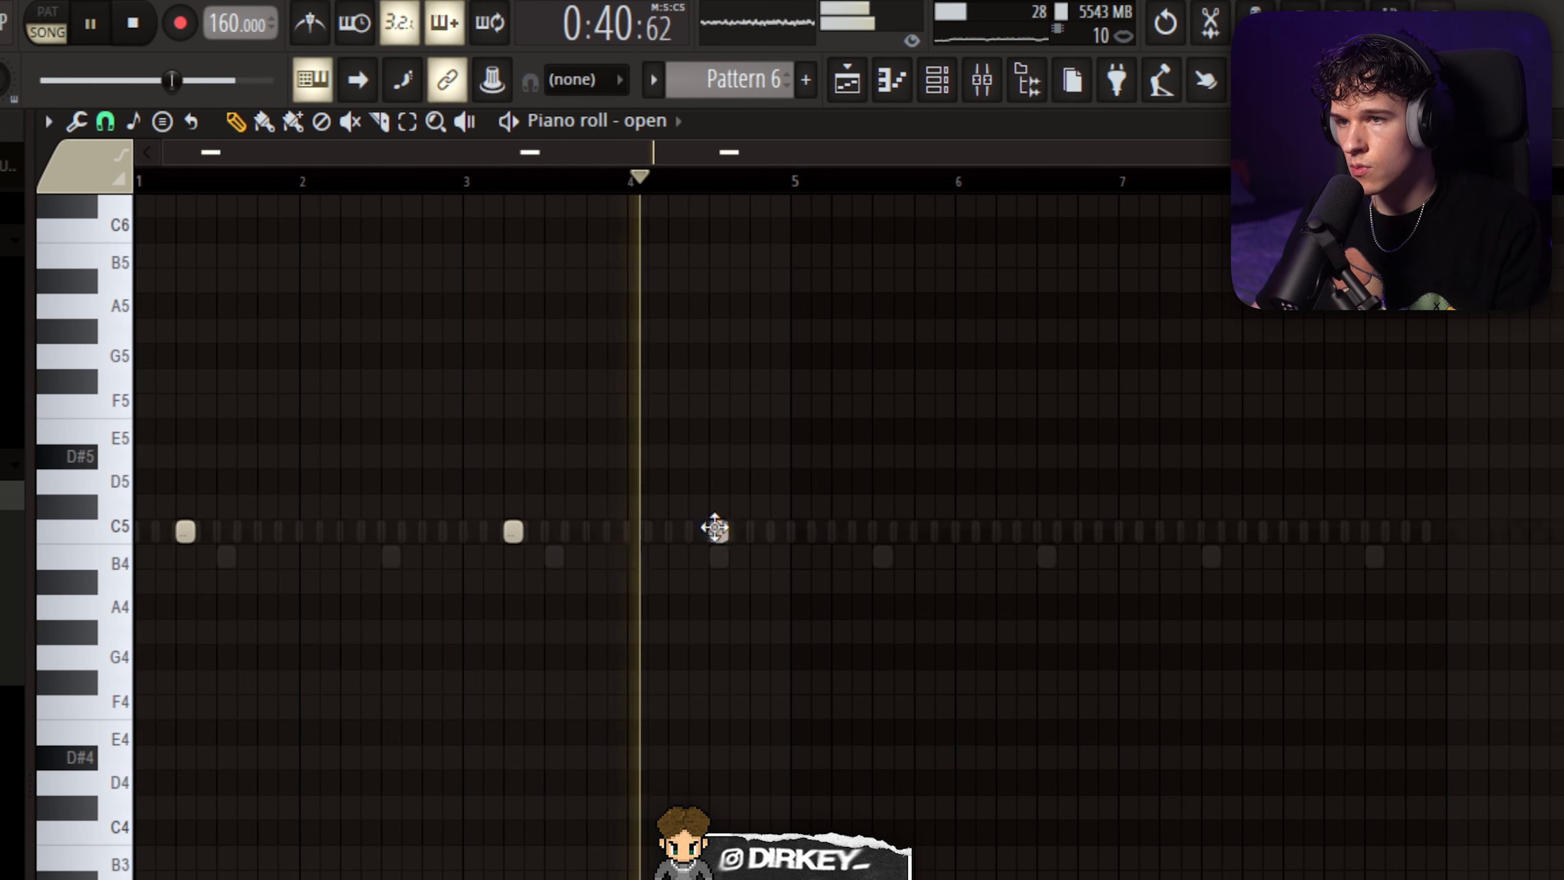
pyautogui.moveTo(793, 181); pyautogui.dragTo(139, 191)
pyautogui.hotkey('ctrl', 'b')
pyautogui.hotkey('ctrl', 'd')
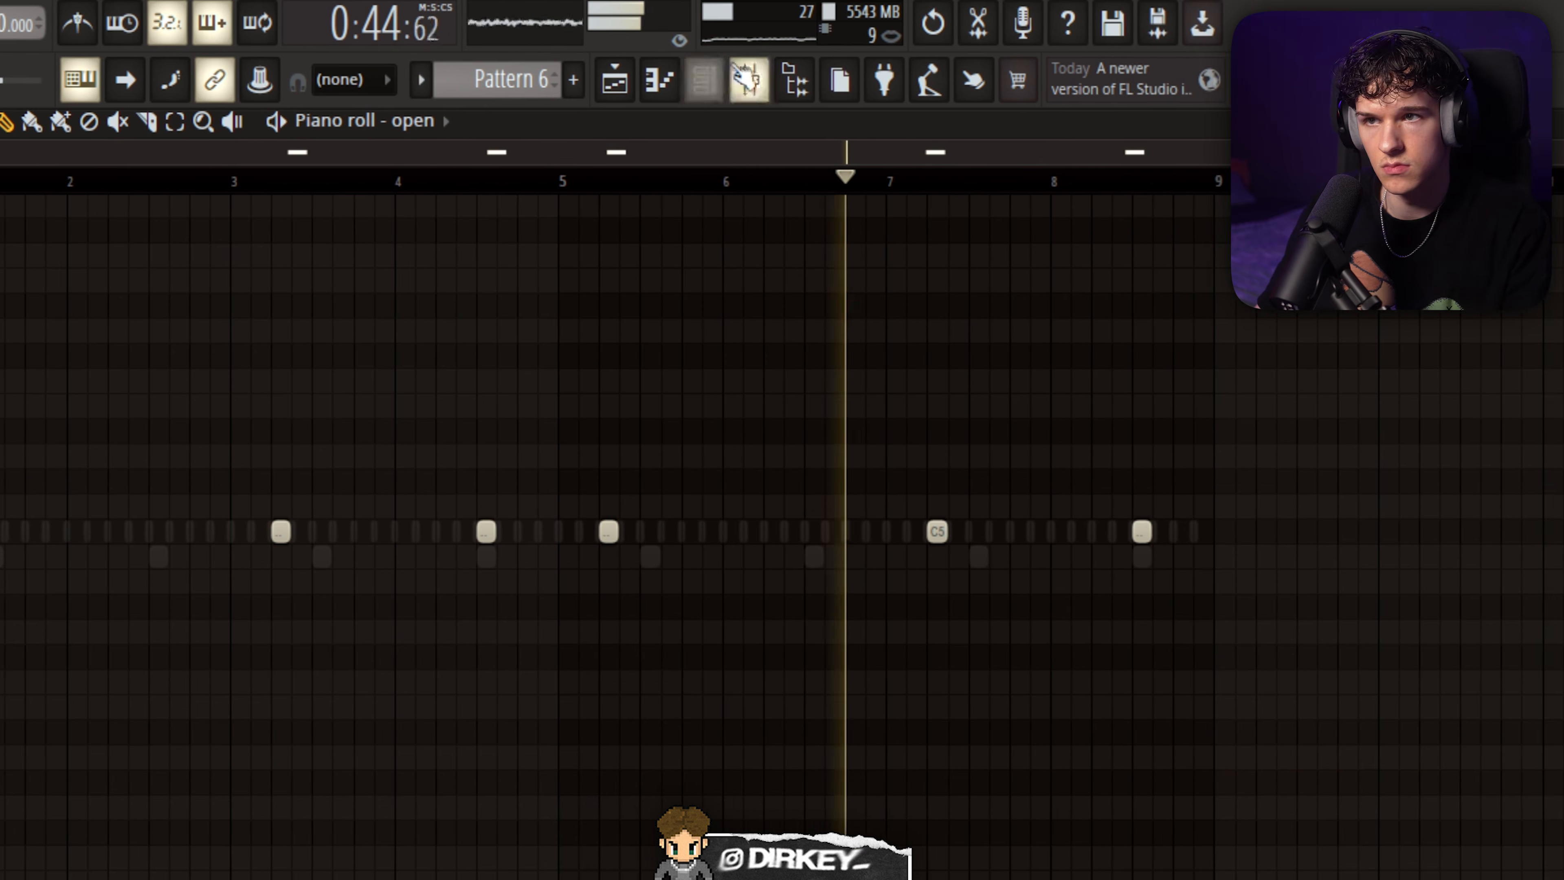
# Bring up the channel rack and pick Perc [ No Auto ] from the Rookie Season kit's Percs folder.
pyautogui.click(702, 80)
pyautogui.press('Escape')
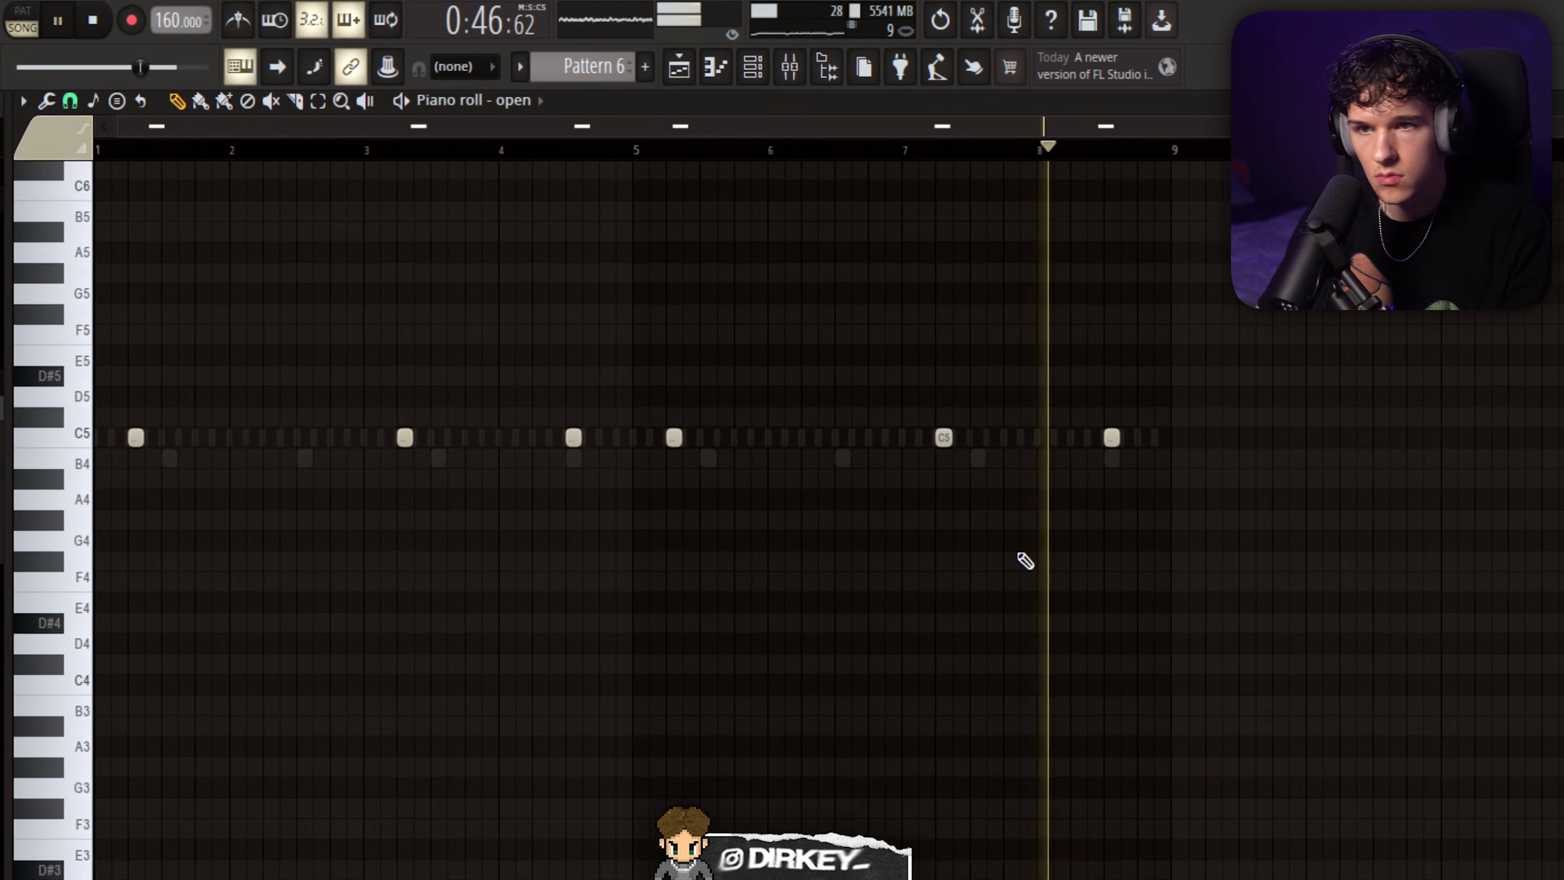
pyautogui.click(753, 66)
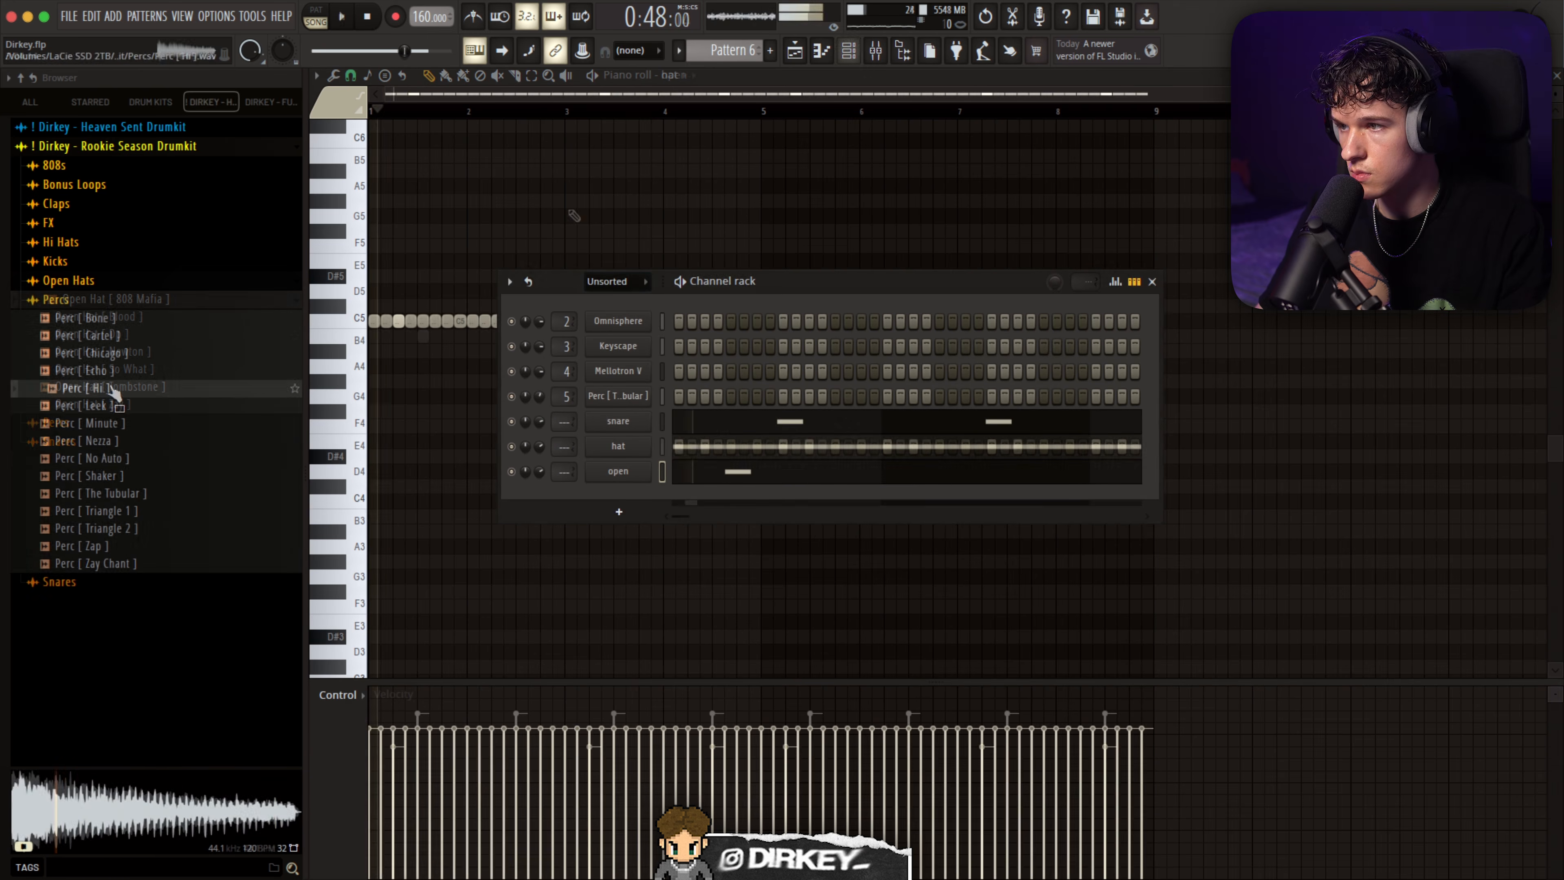
pyautogui.click(115, 461)
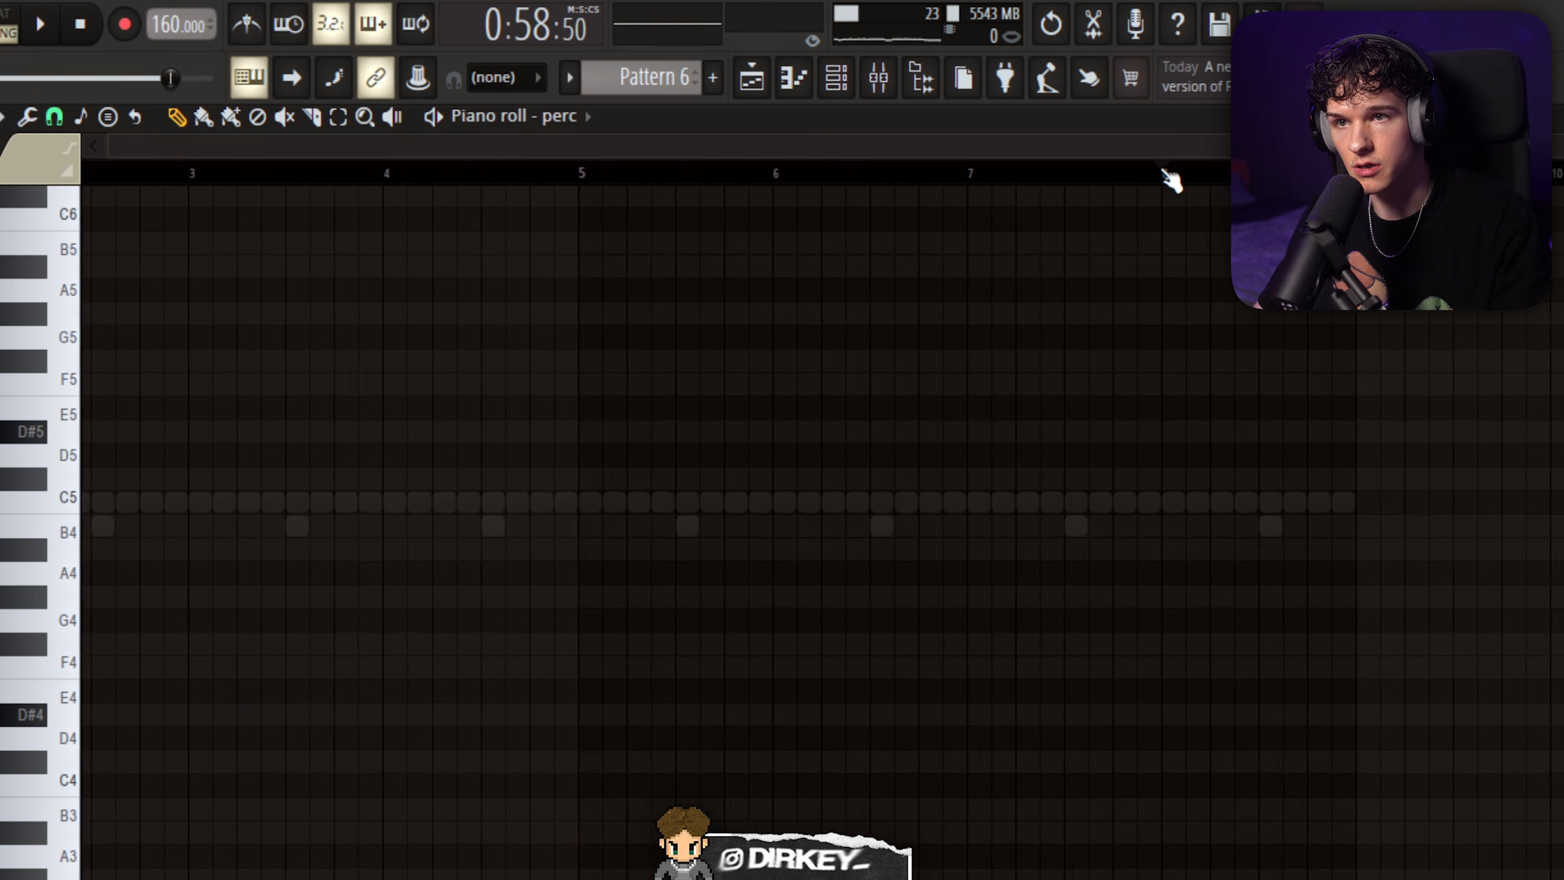
# Paint a run of eight short C5 perc notes across the second half of bar 8.
pyautogui.press('space')
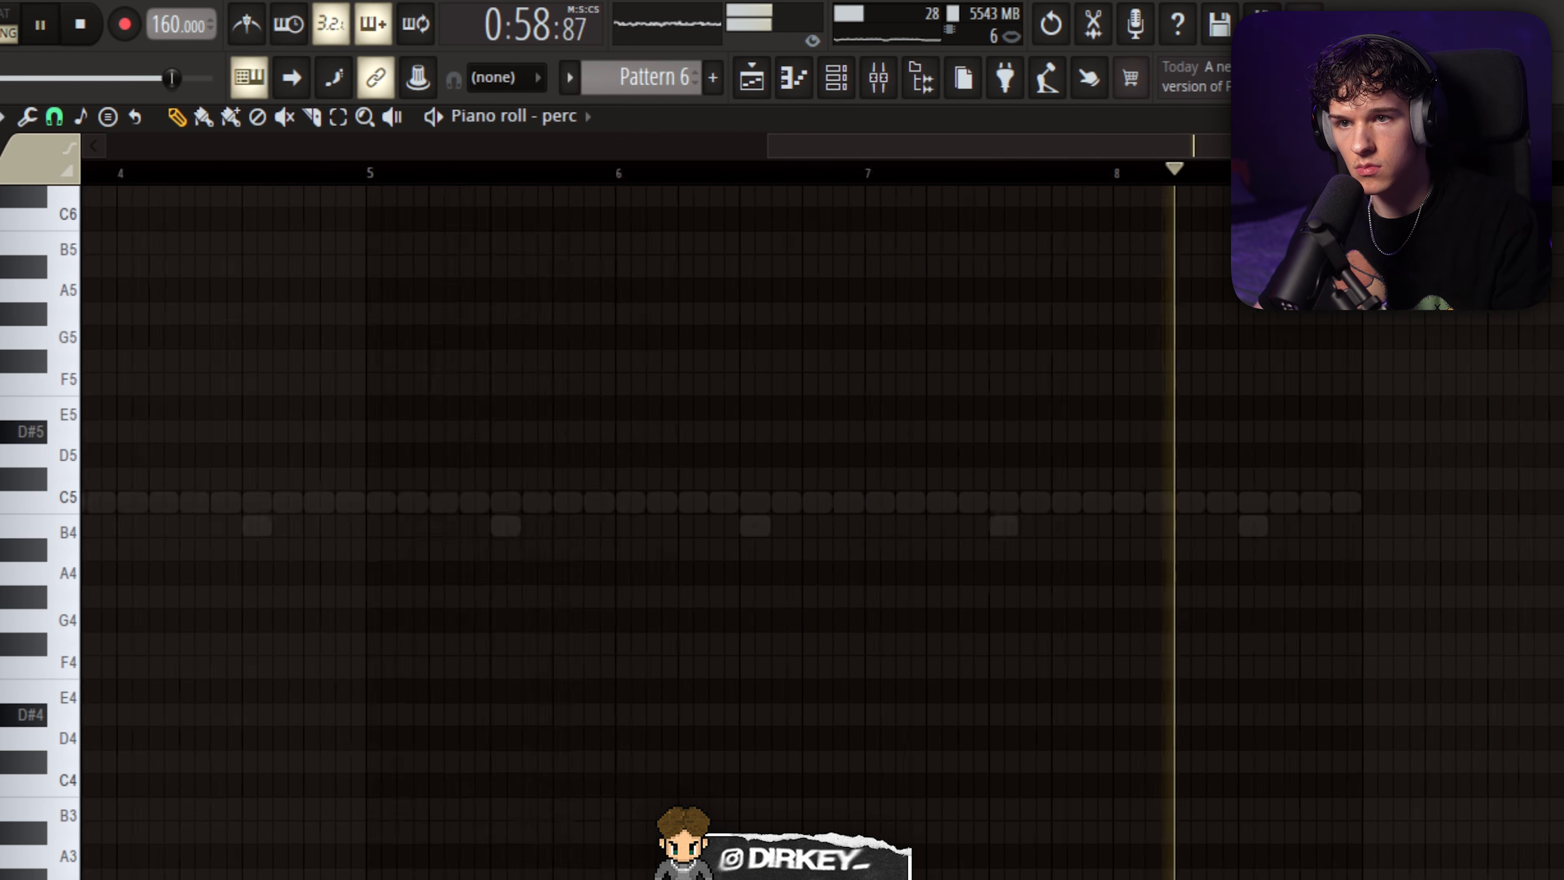
pyautogui.click(1262, 502)
pyautogui.moveTo(1267, 502); pyautogui.dragTo(1480, 505)
pyautogui.click(1072, 172)
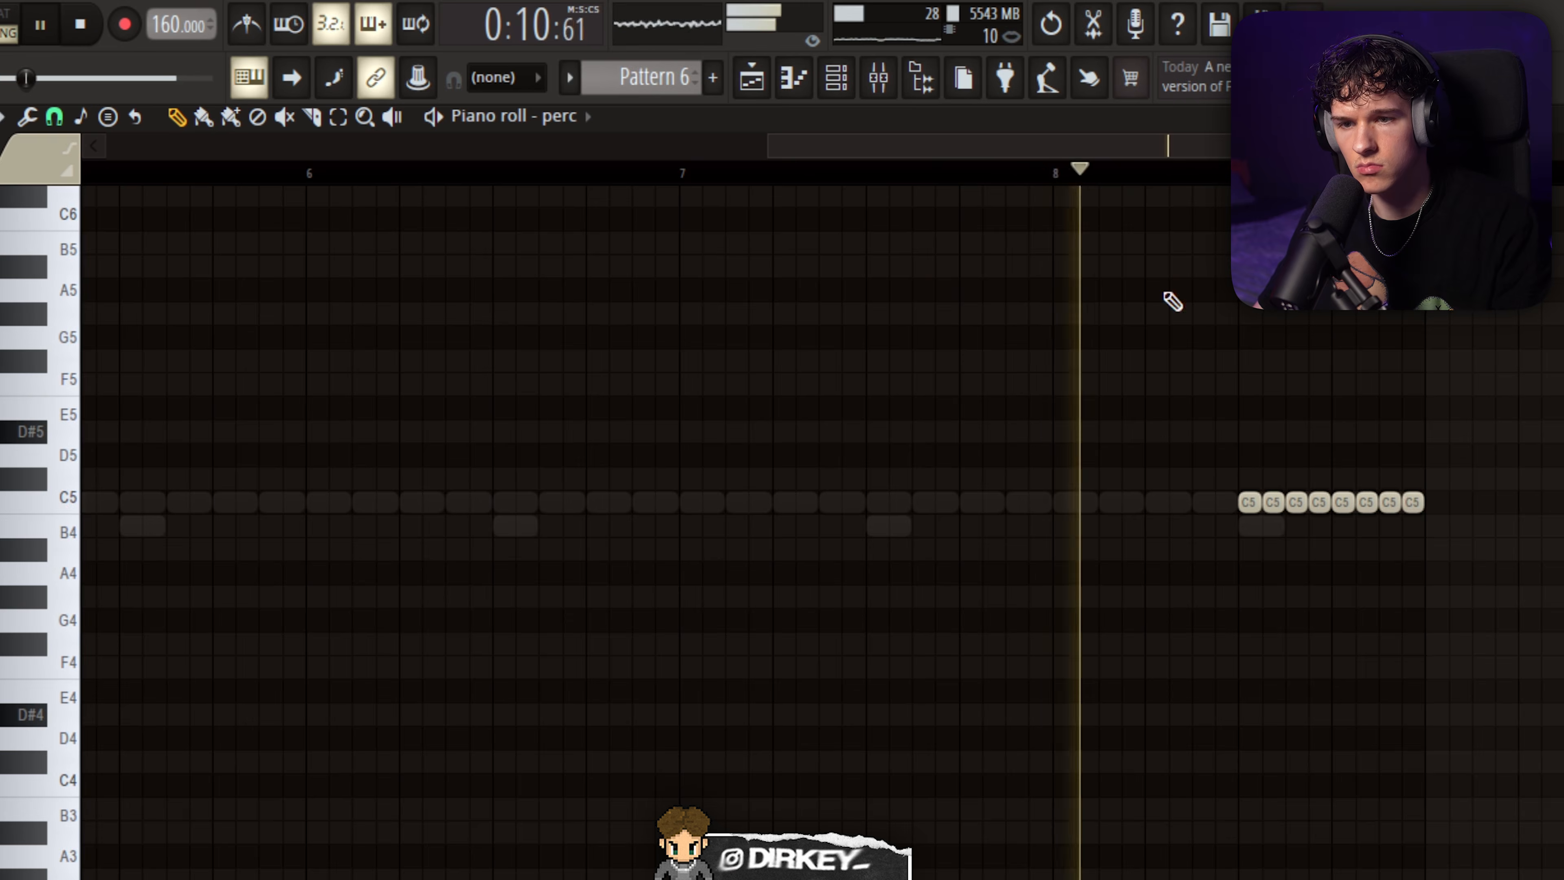
pyautogui.hotkey('ctrl', 'a')
pyautogui.hotkey('ctrl', 'd')
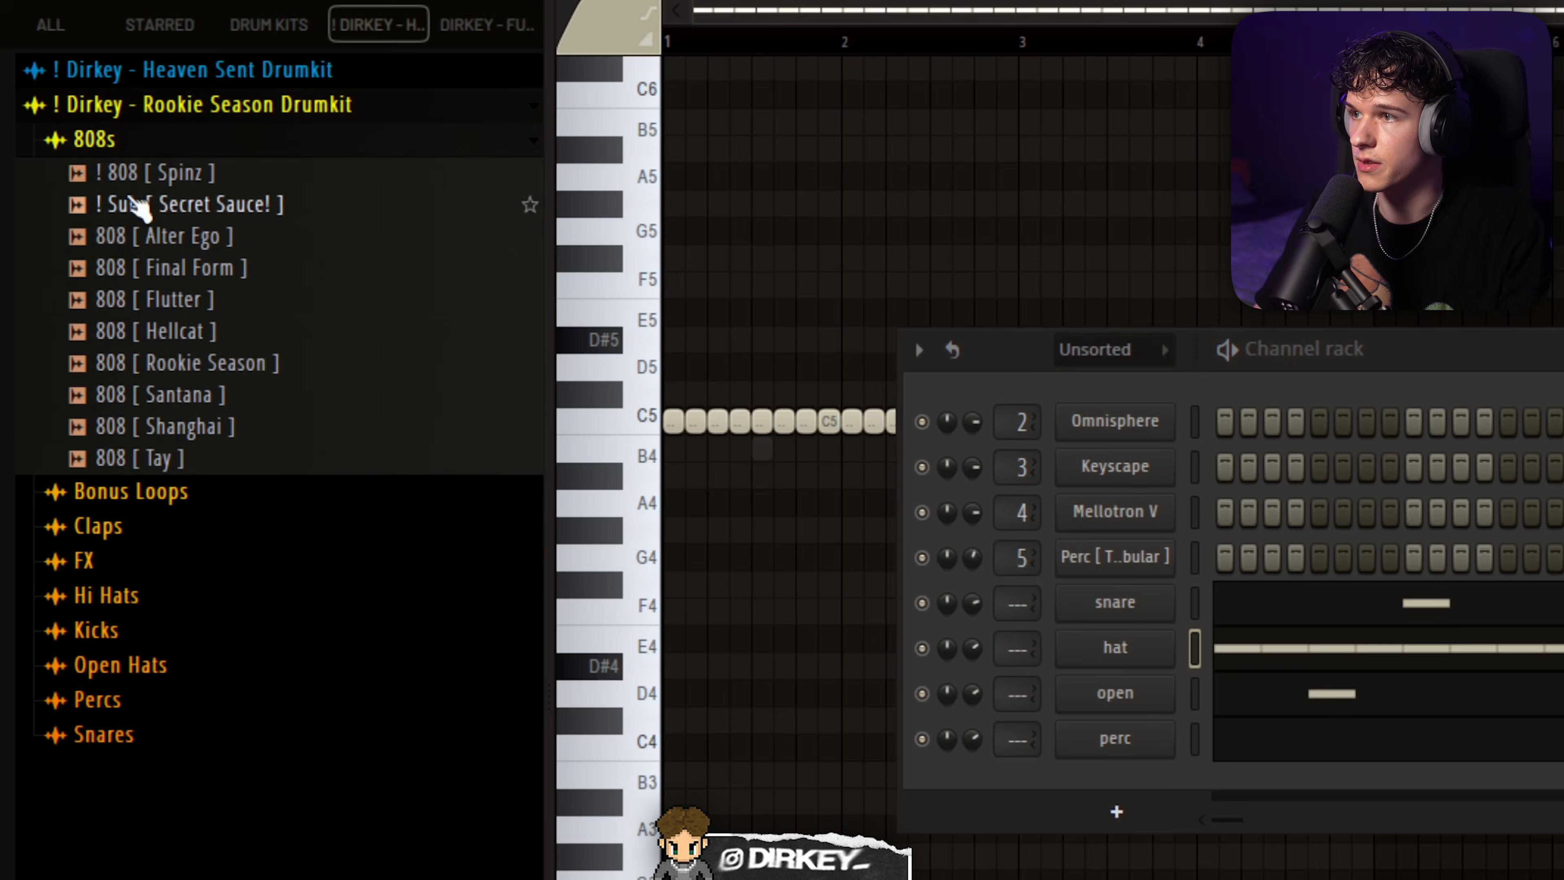
# Open the 808s folder of the Heaven Sent drumkit.
pyautogui.click(170, 71)
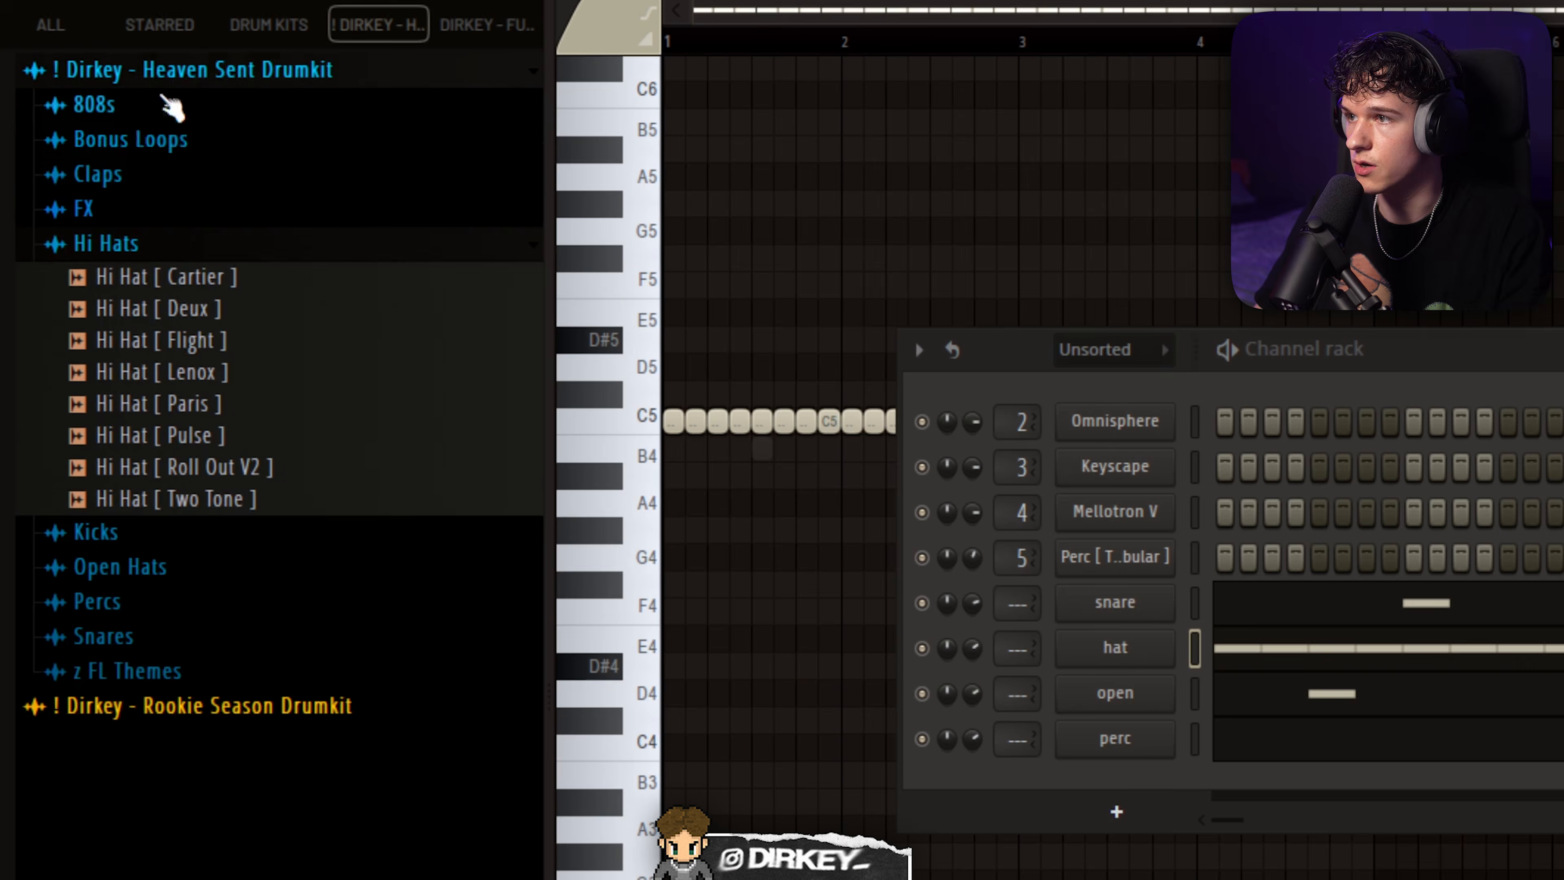
pyautogui.click(121, 109)
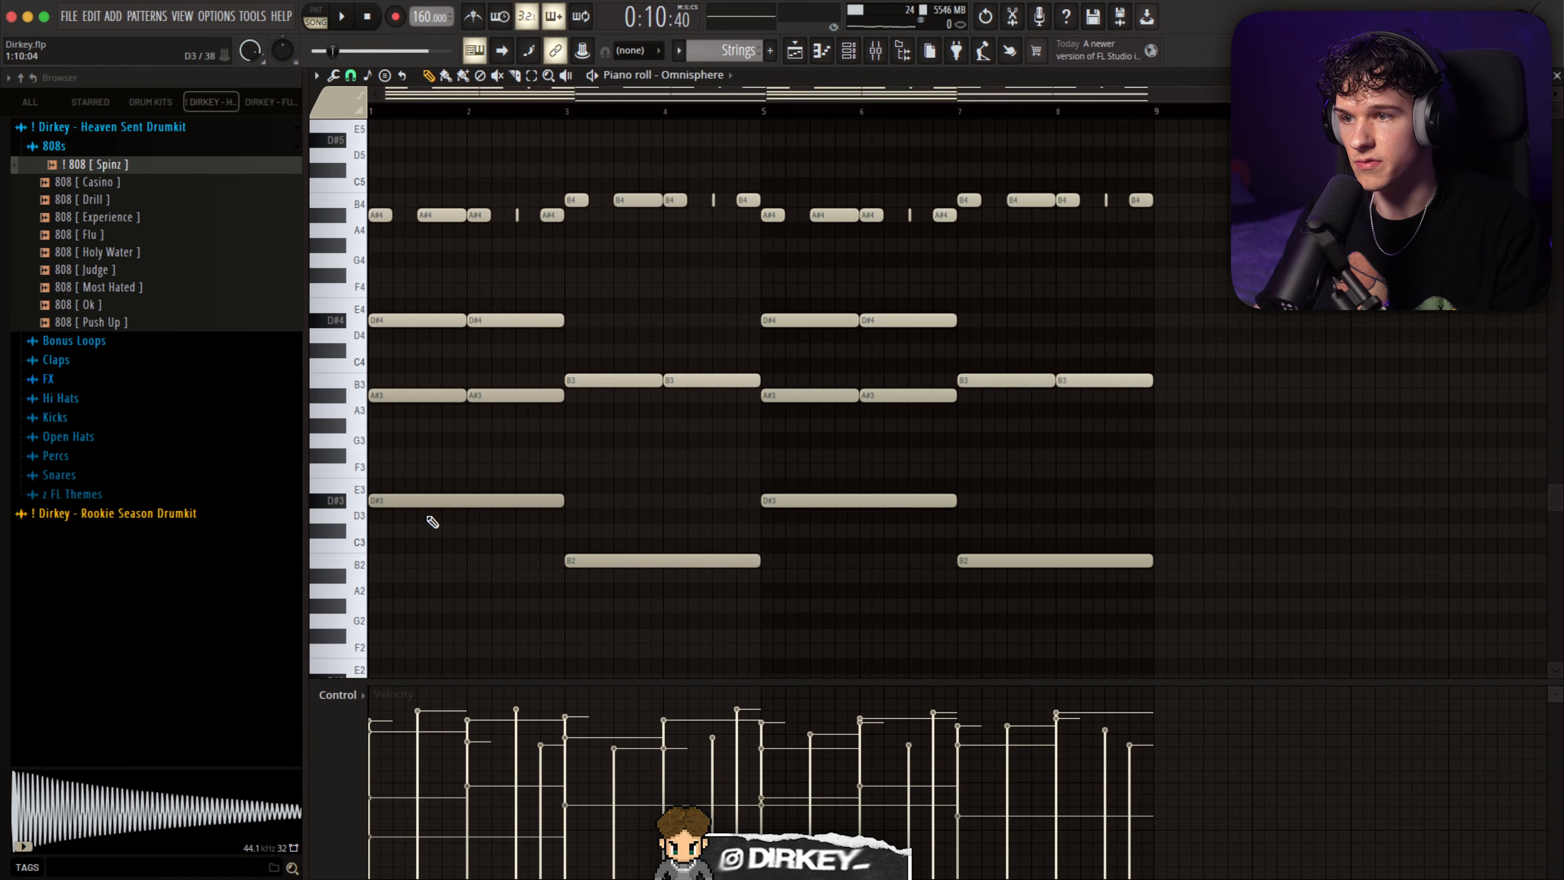
# Copy the D#3 and B2 bass notes of the Strings pattern and open the 808 channel's notes in Pattern 6.
pyautogui.moveTo(442, 462); pyautogui.dragTo(1170, 564)
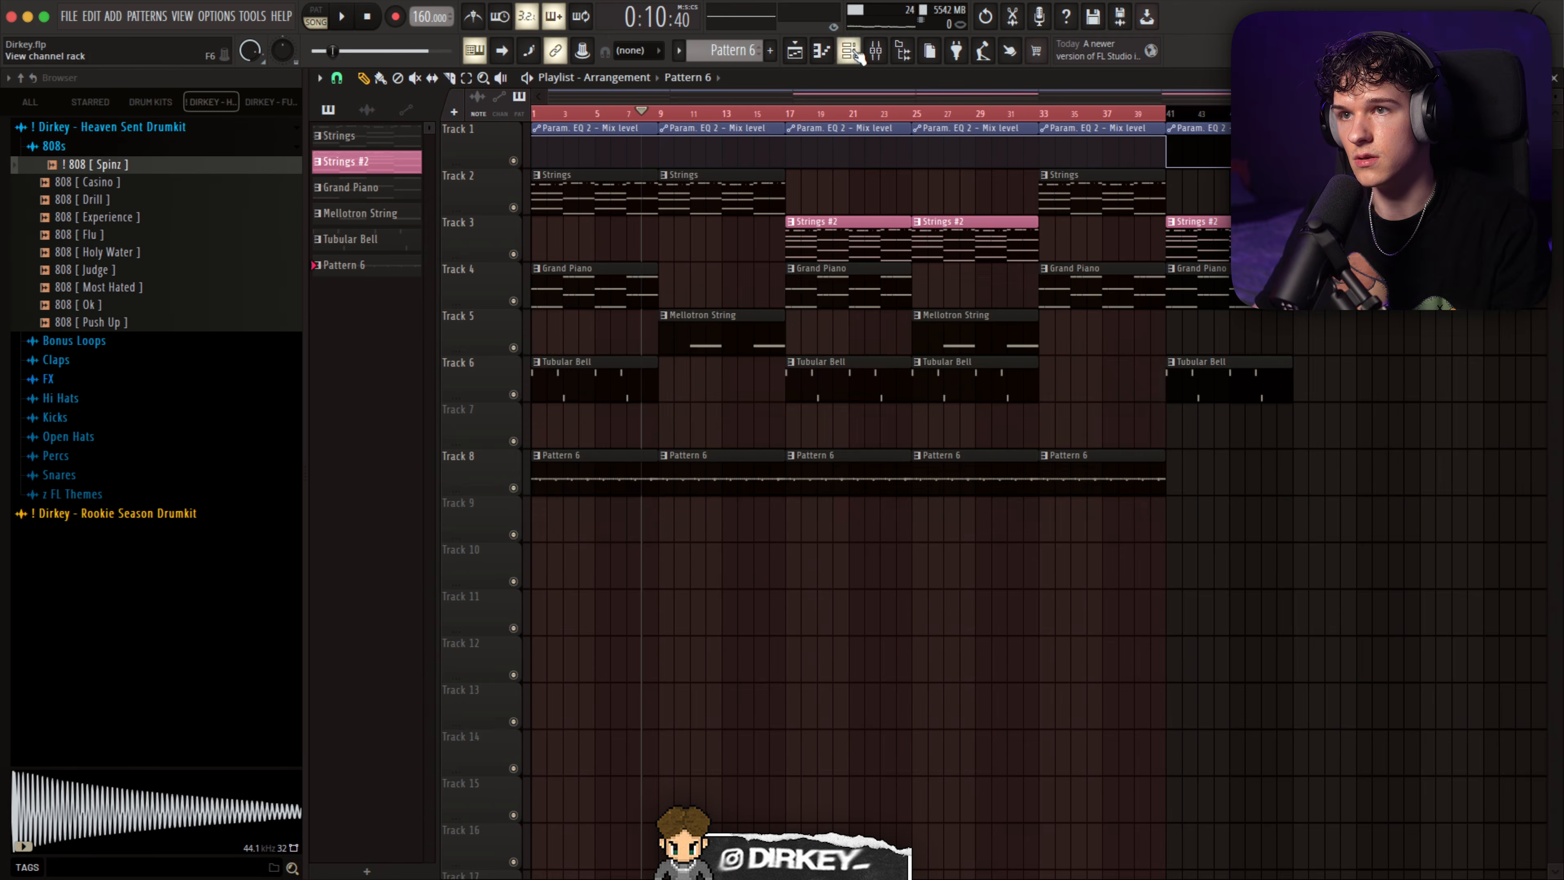
pyautogui.click(850, 52)
pyautogui.rightClick(653, 411)
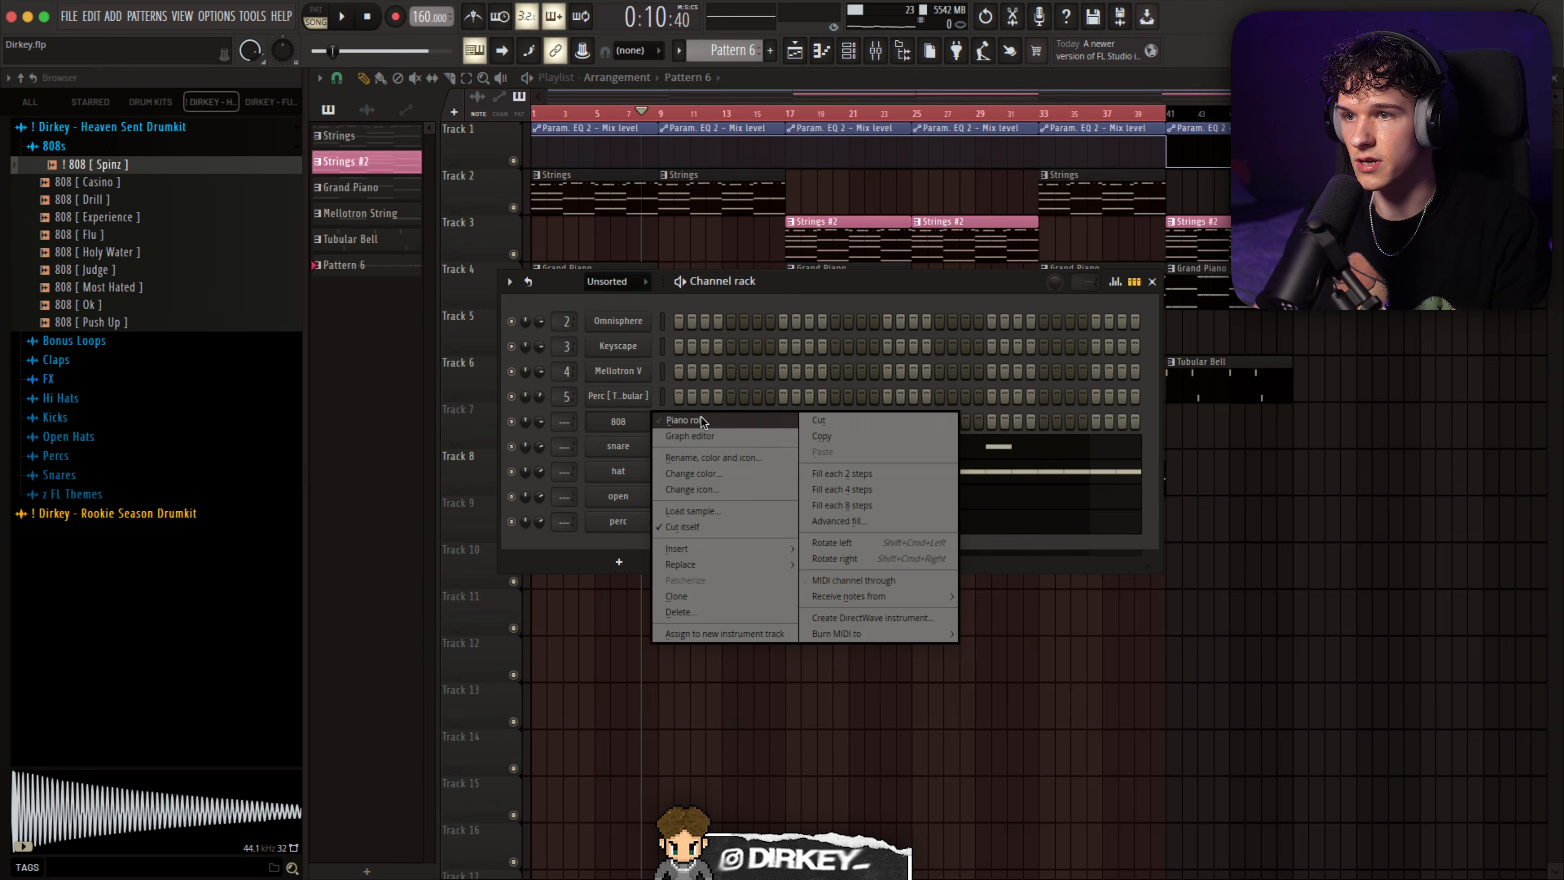
pyautogui.click(702, 417)
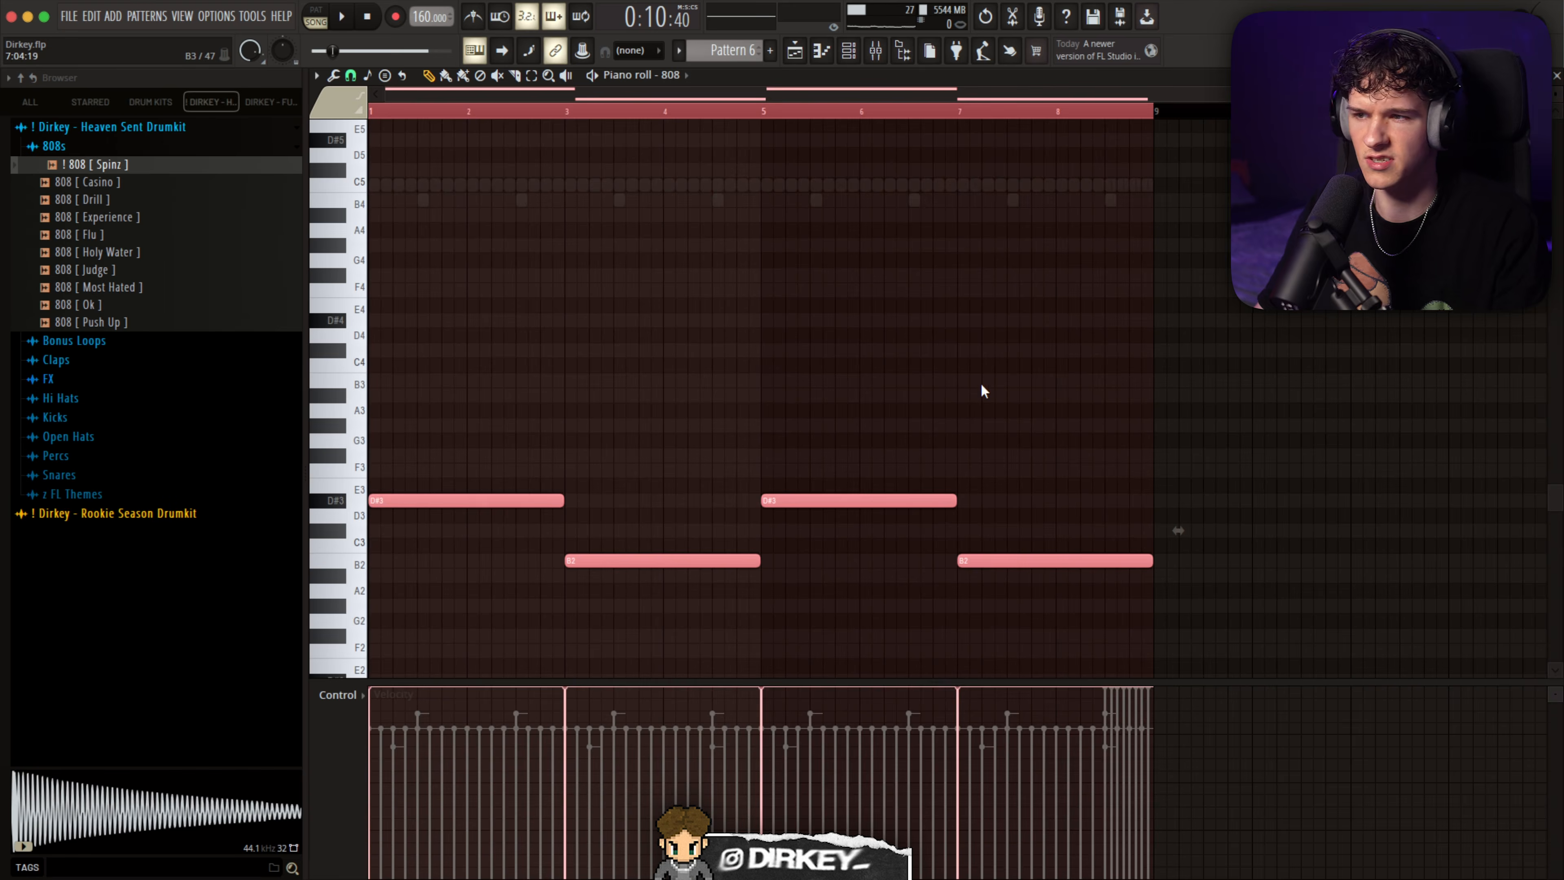
# Transpose the pasted 808 notes up two octaves to D#5 and B4.
pyautogui.hotkey('ctrl', 'Up')
pyautogui.hotkey('ctrl', 'Up')
pyautogui.scroll(-1, 911, 437)
pyautogui.hotkey('ctrl', 'Down')
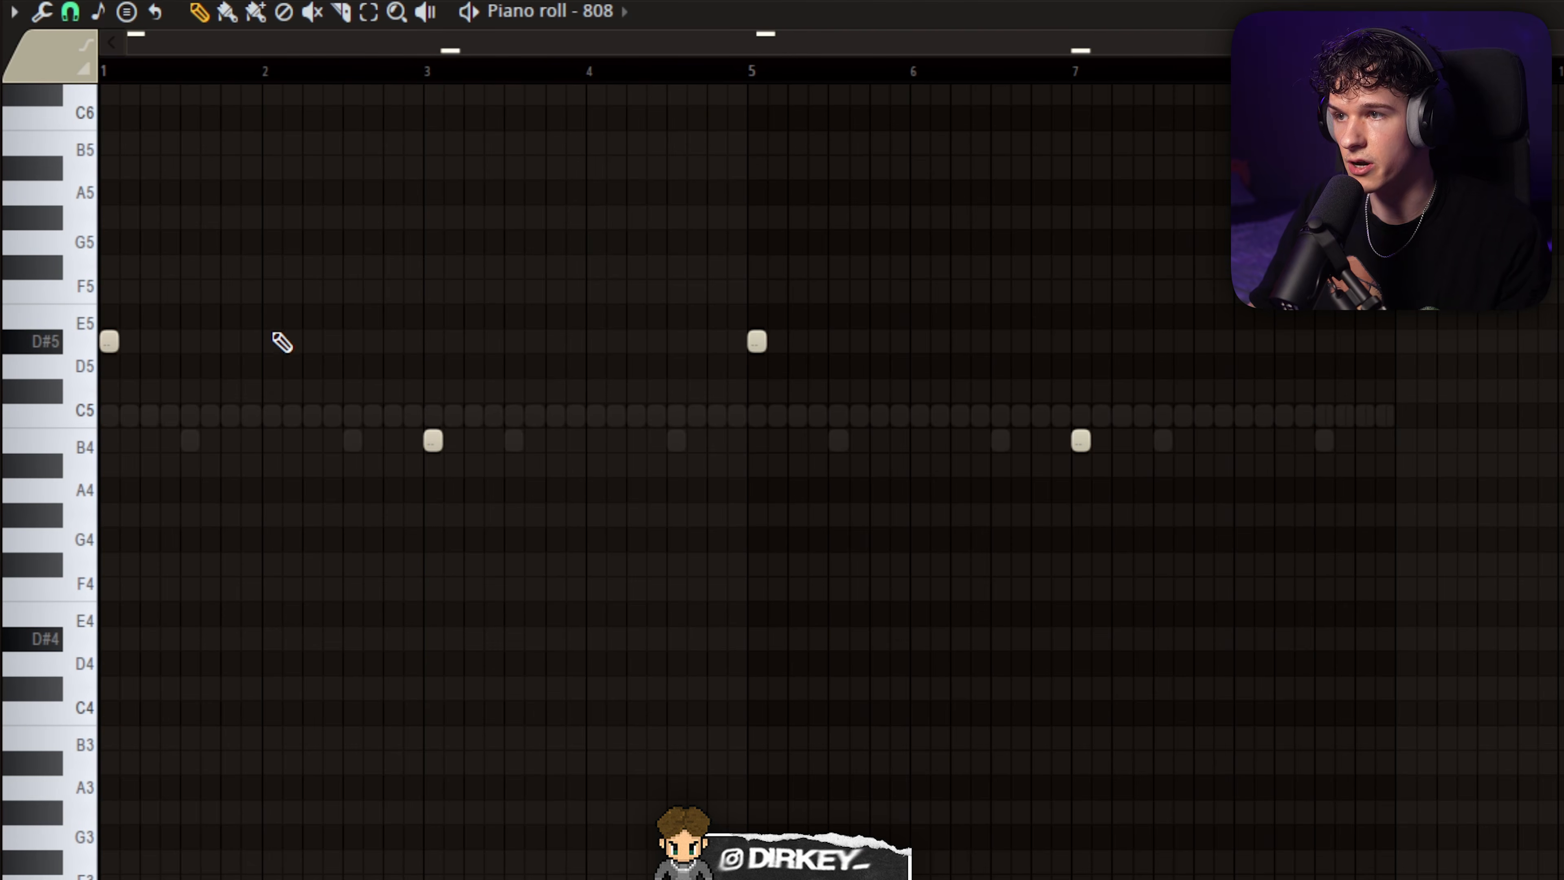
# Add extra D#5 808 hits in bars 1 and 2 and two extra B4 hits in bar 3 during playback.
pyautogui.press('space')
pyautogui.click(169, 342)
pyautogui.click(305, 342)
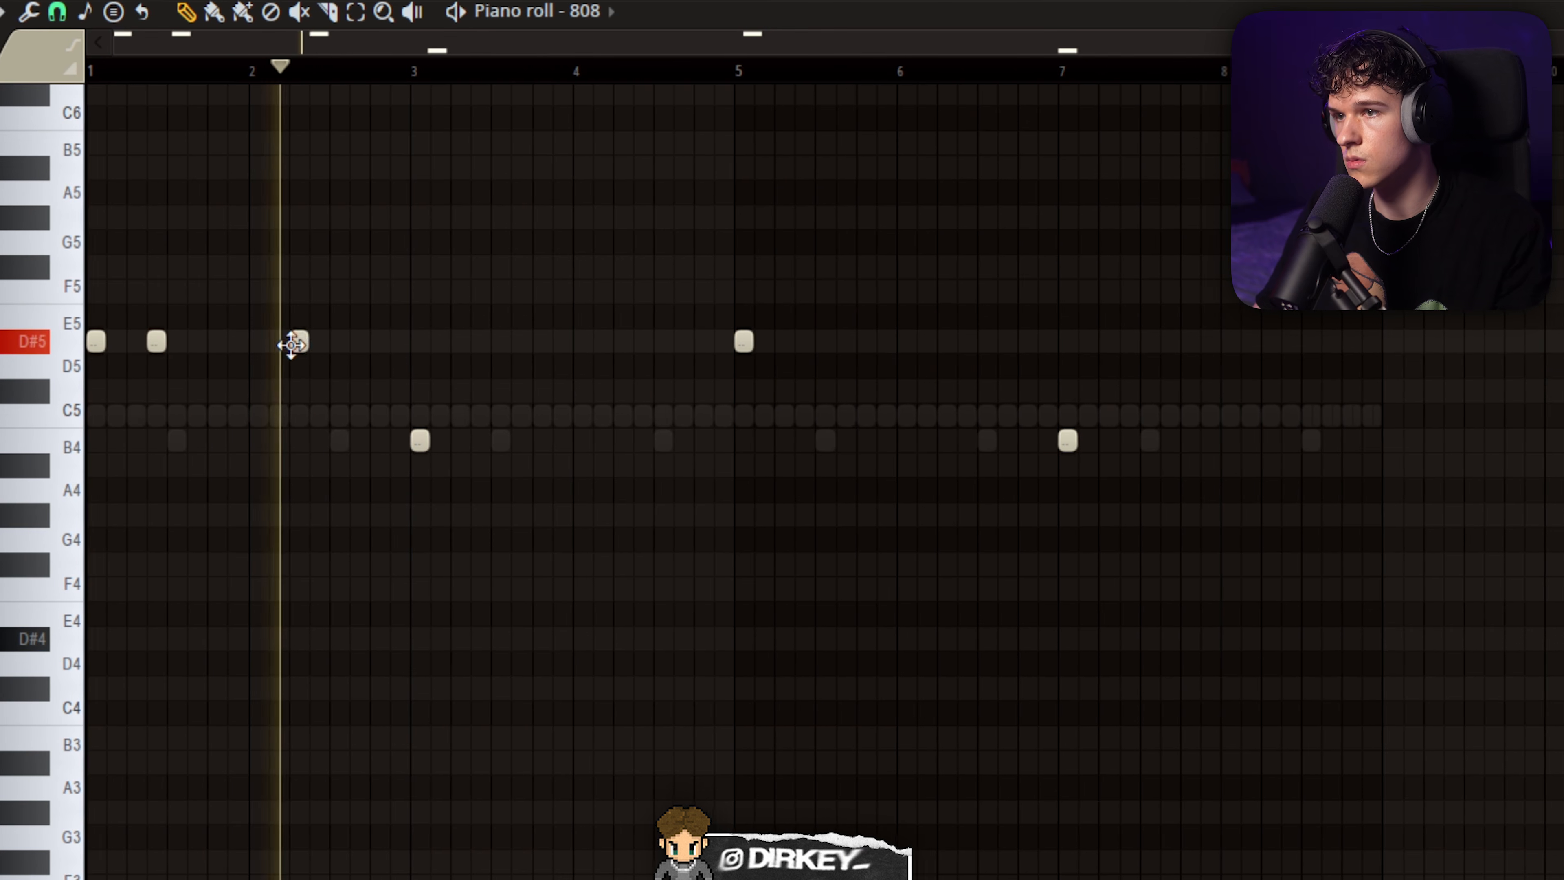
pyautogui.click(358, 343)
pyautogui.click(480, 441)
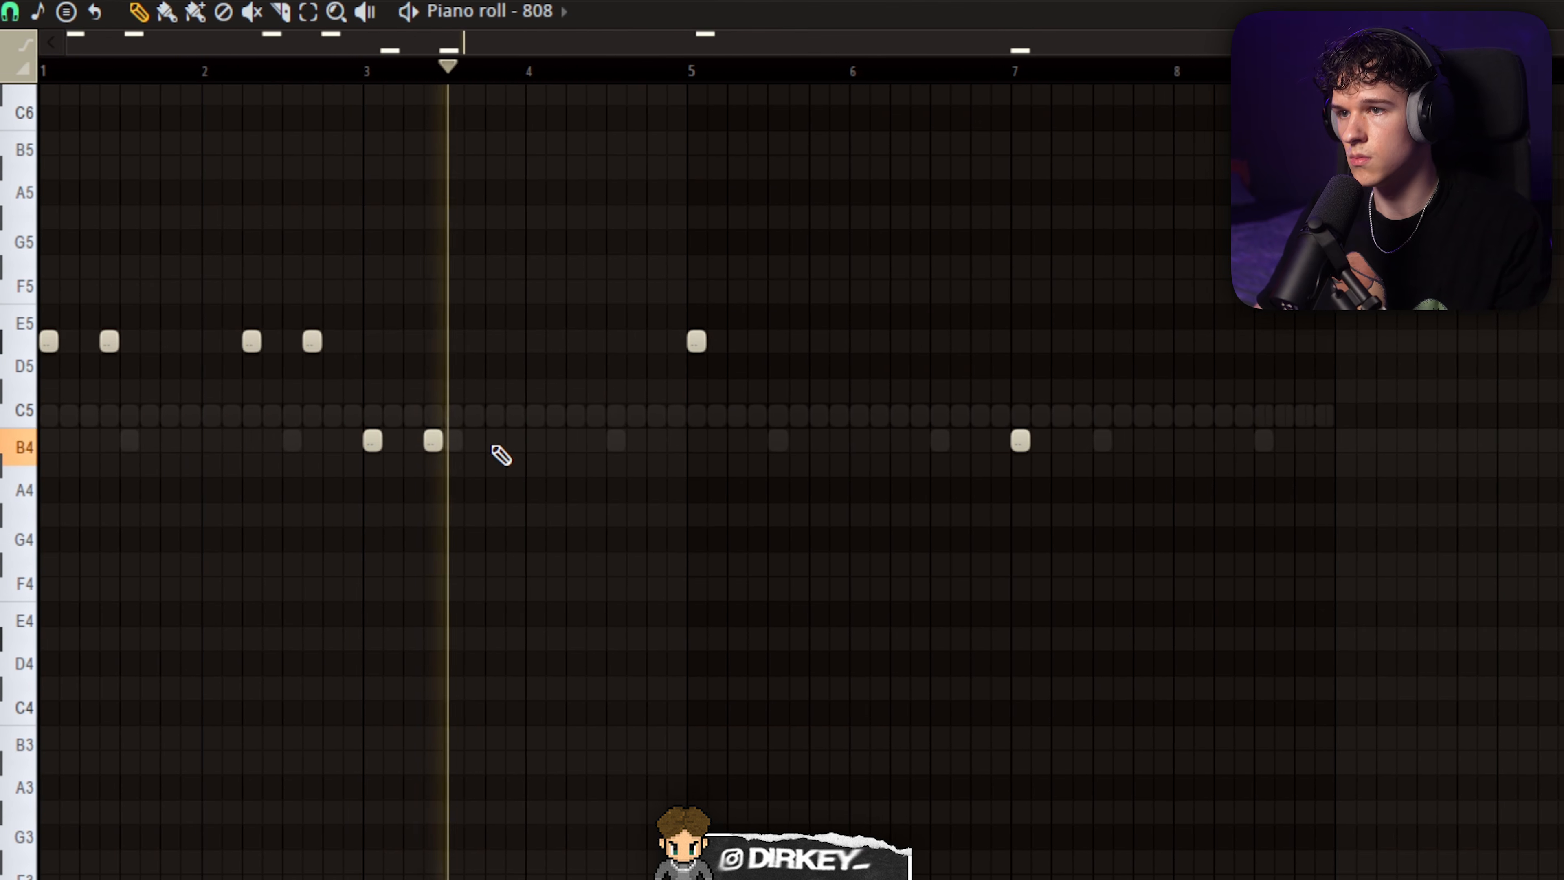
pyautogui.click(495, 444)
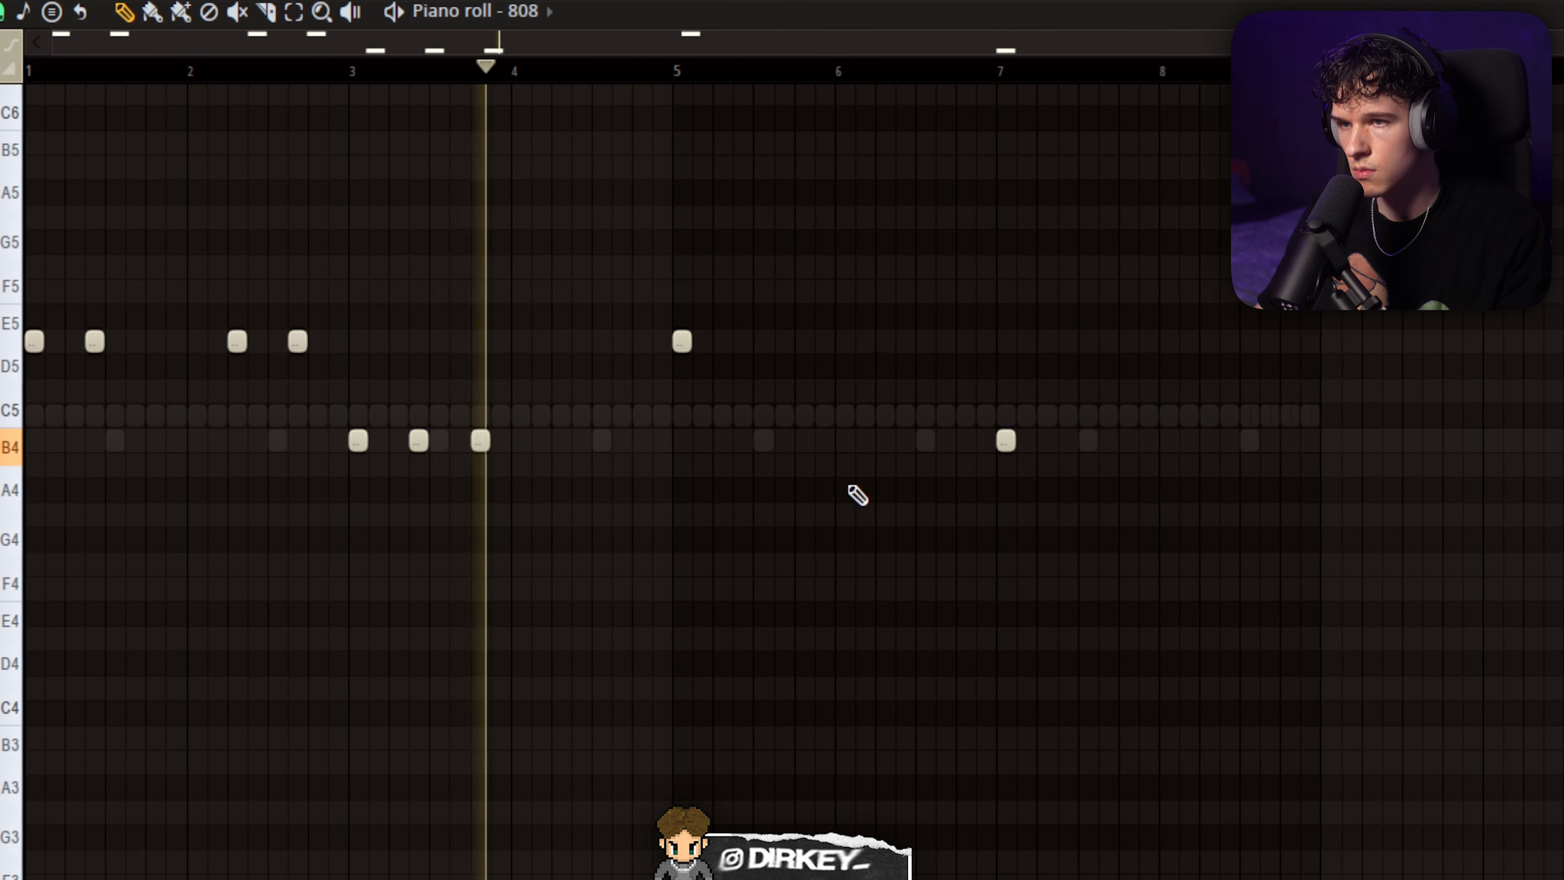
# Delete the 808 notes in bars 5 to 8 and duplicate the bars 1 to 4 pattern in their place.
pyautogui.moveTo(1313, 305); pyautogui.dragTo(633, 601)
pyautogui.press('Delete')
pyautogui.moveTo(696, 69); pyautogui.dragTo(41, 69)
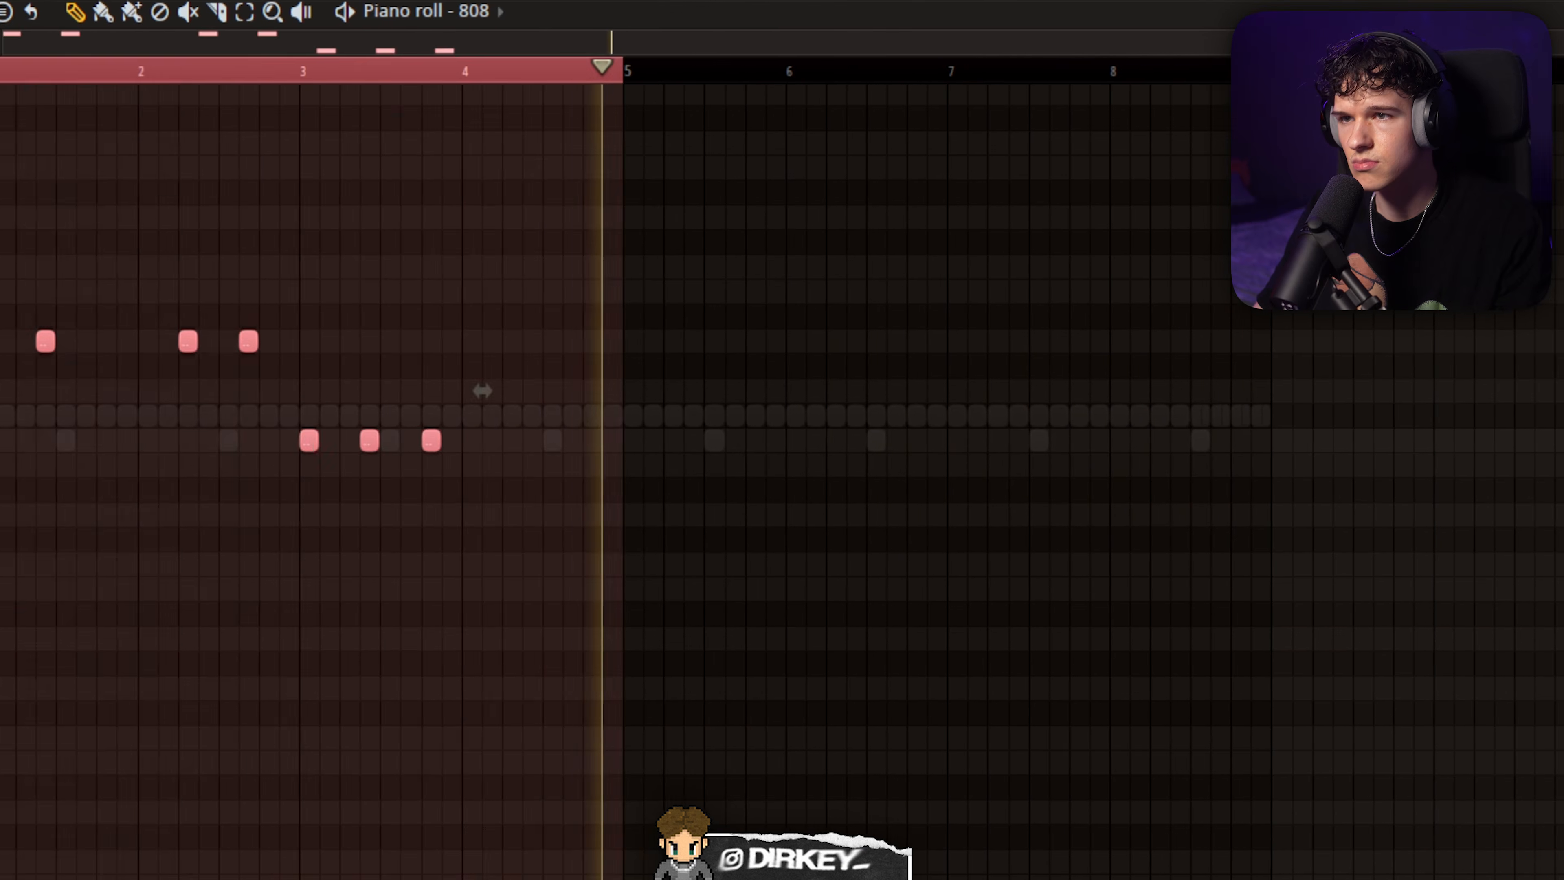
pyautogui.hotkey('ctrl', 'b')
pyautogui.hotkey('ctrl', 'd')
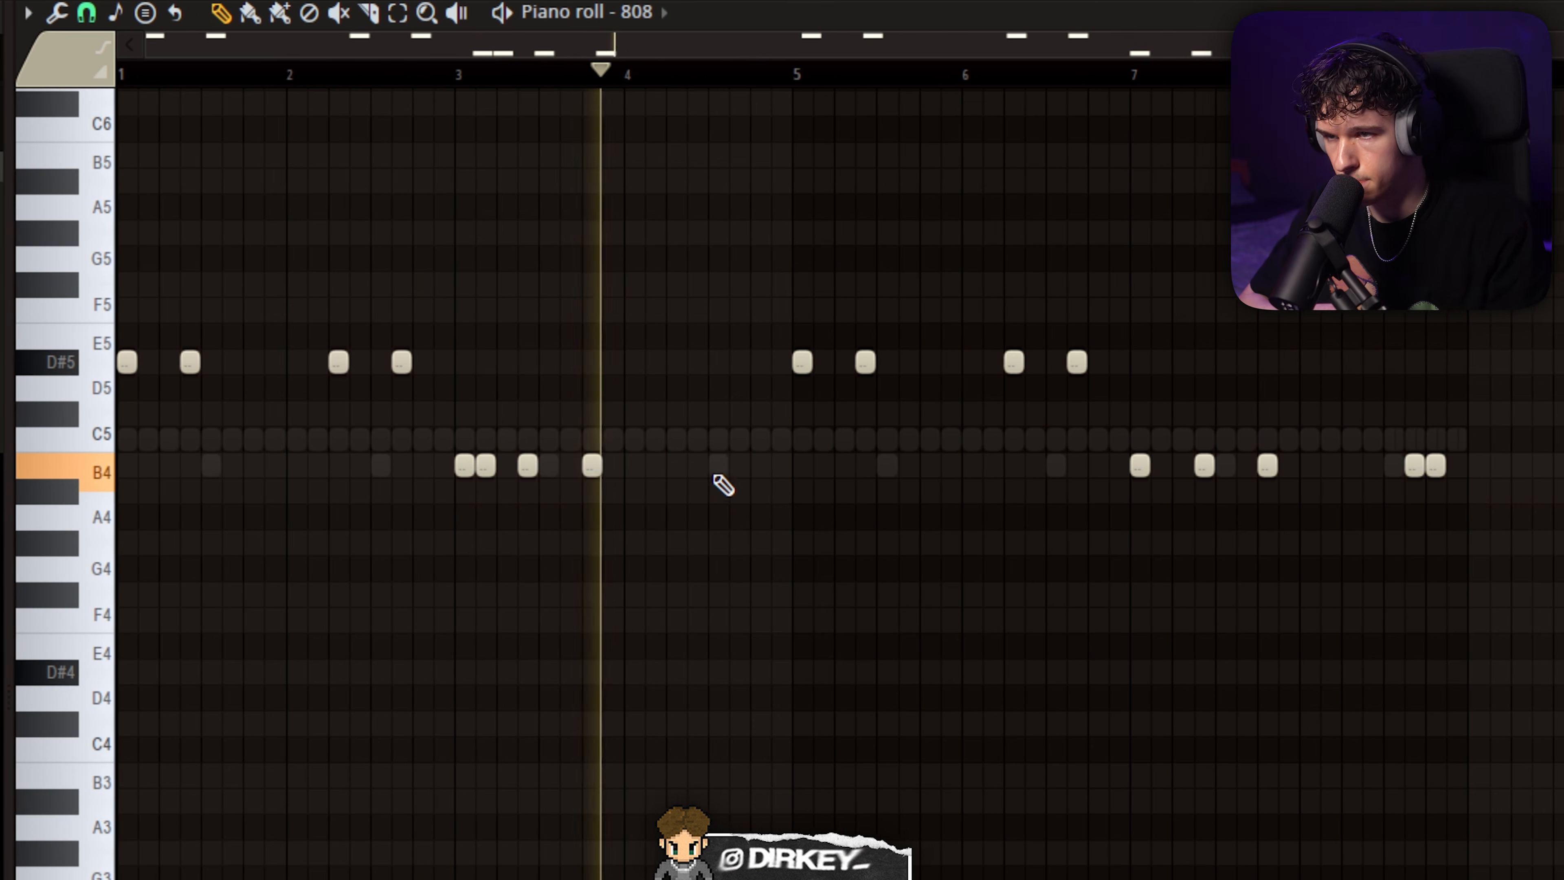
# Add a B4 808 note in the middle of bar 4 and remove one of the paired B4 notes late in bar 8.
pyautogui.click(696, 466)
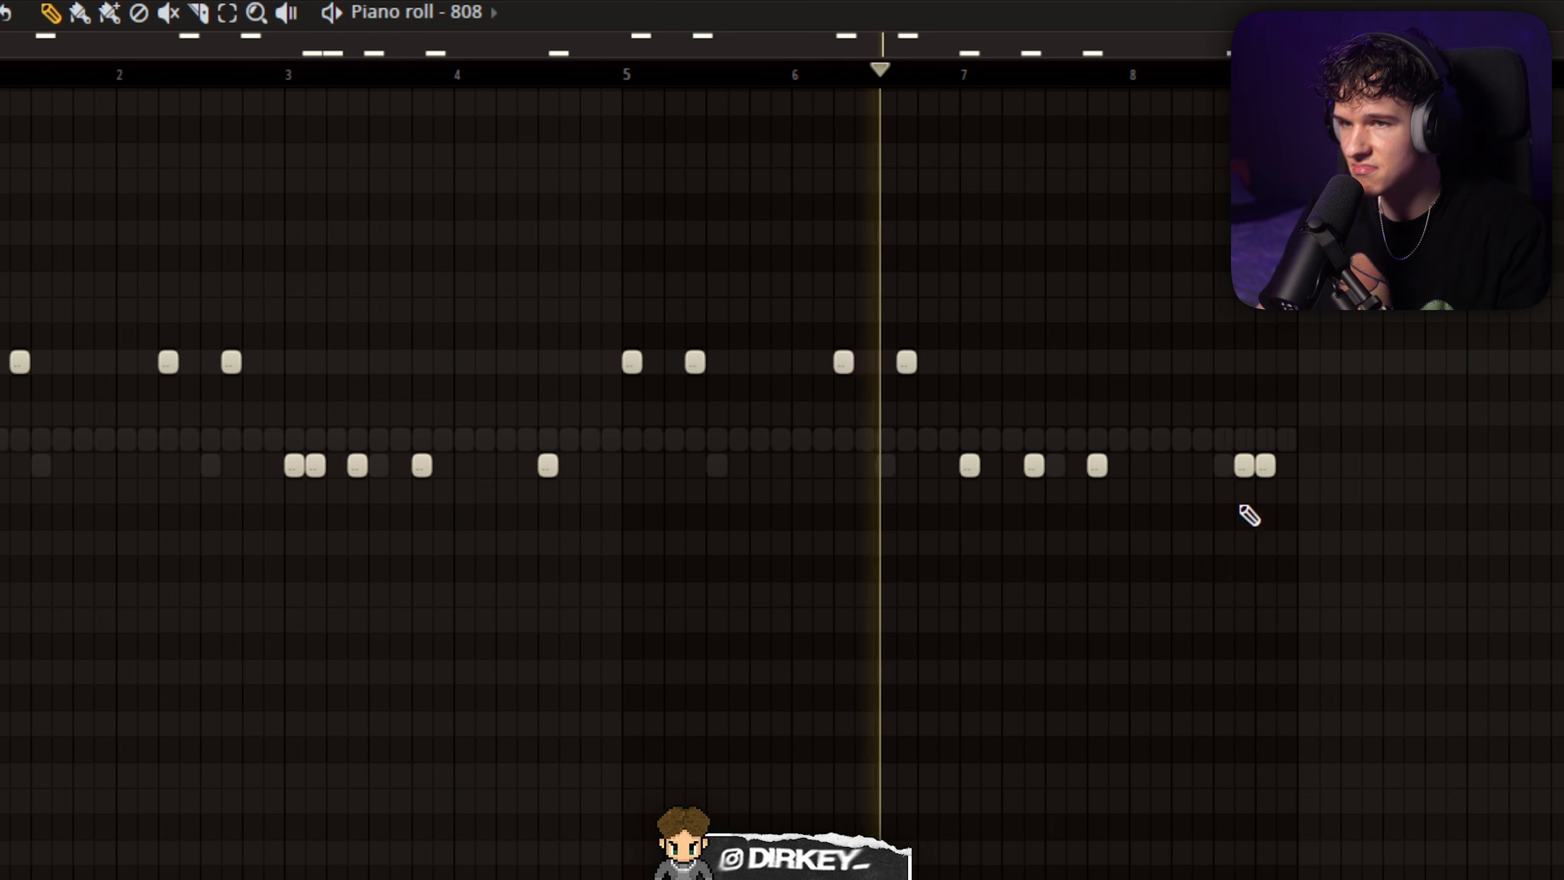
pyautogui.rightClick(1246, 466)
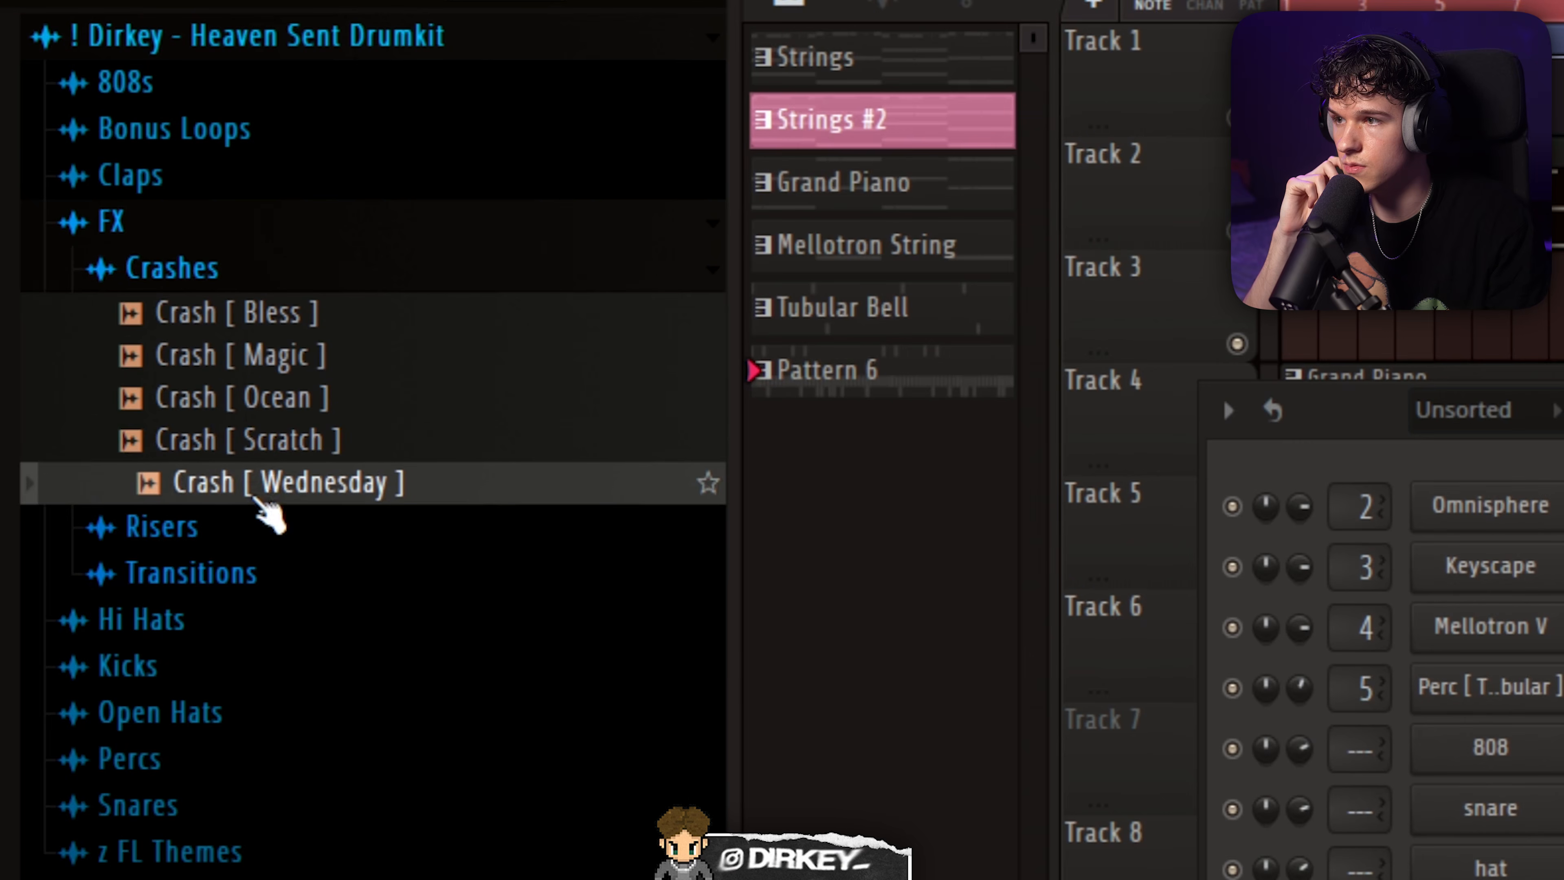
# Add Crash [ Wednesday ] as a new channel and duplicate its C5 hit from bar 1 to bar 5.
pyautogui.moveTo(253, 500); pyautogui.dragTo(853, 658)
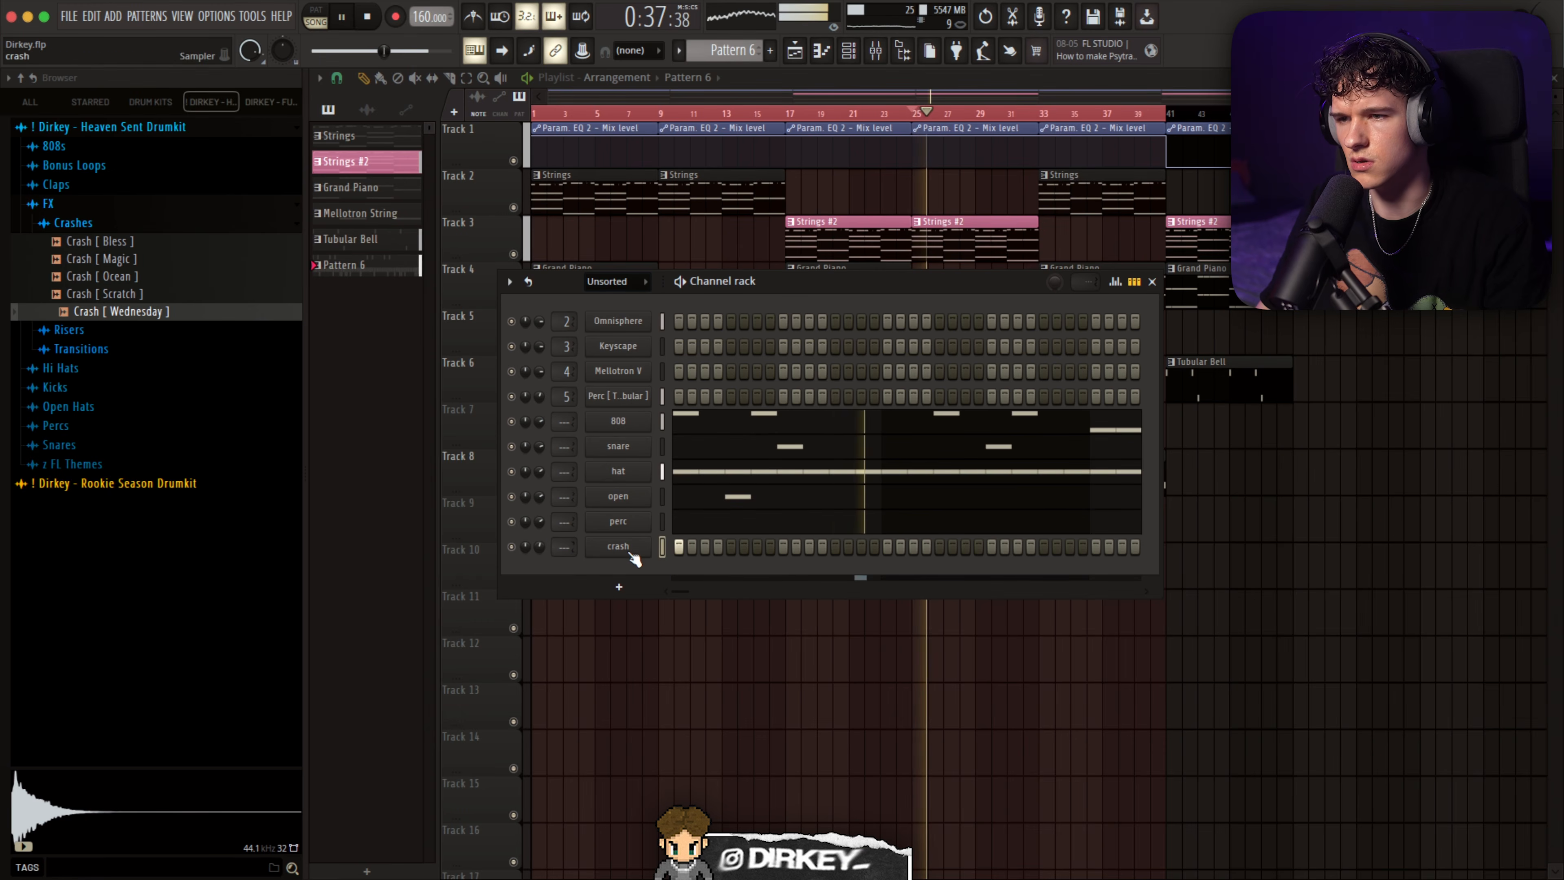
pyautogui.rightClick(631, 552)
pyautogui.click(685, 545)
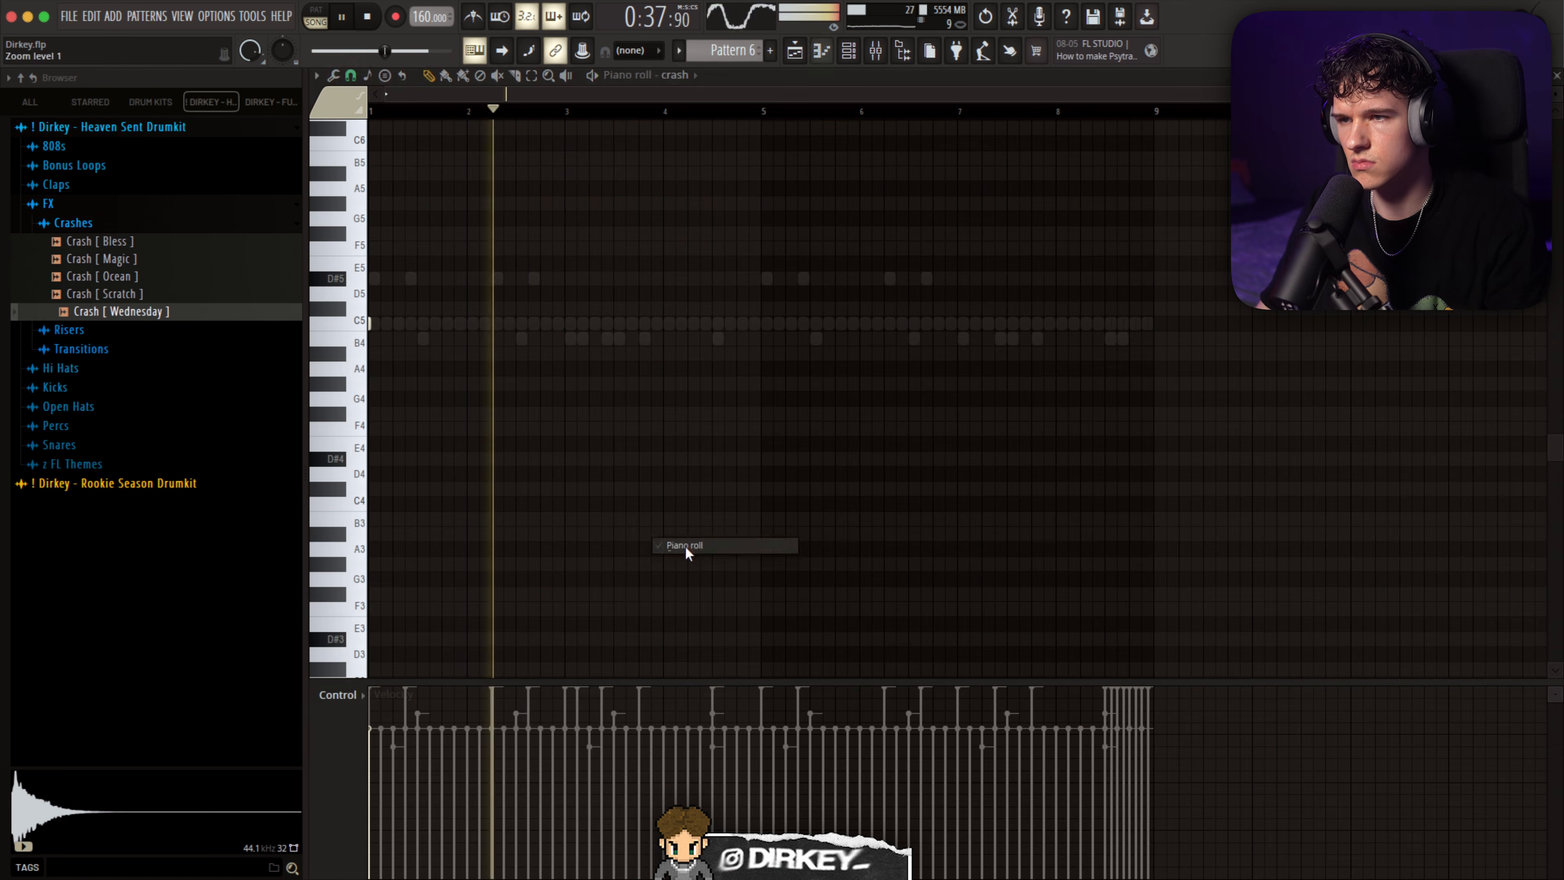
pyautogui.moveTo(764, 111); pyautogui.dragTo(371, 111)
pyautogui.hotkey('ctrl', 'b')
pyautogui.hotkey('ctrl', 'd')
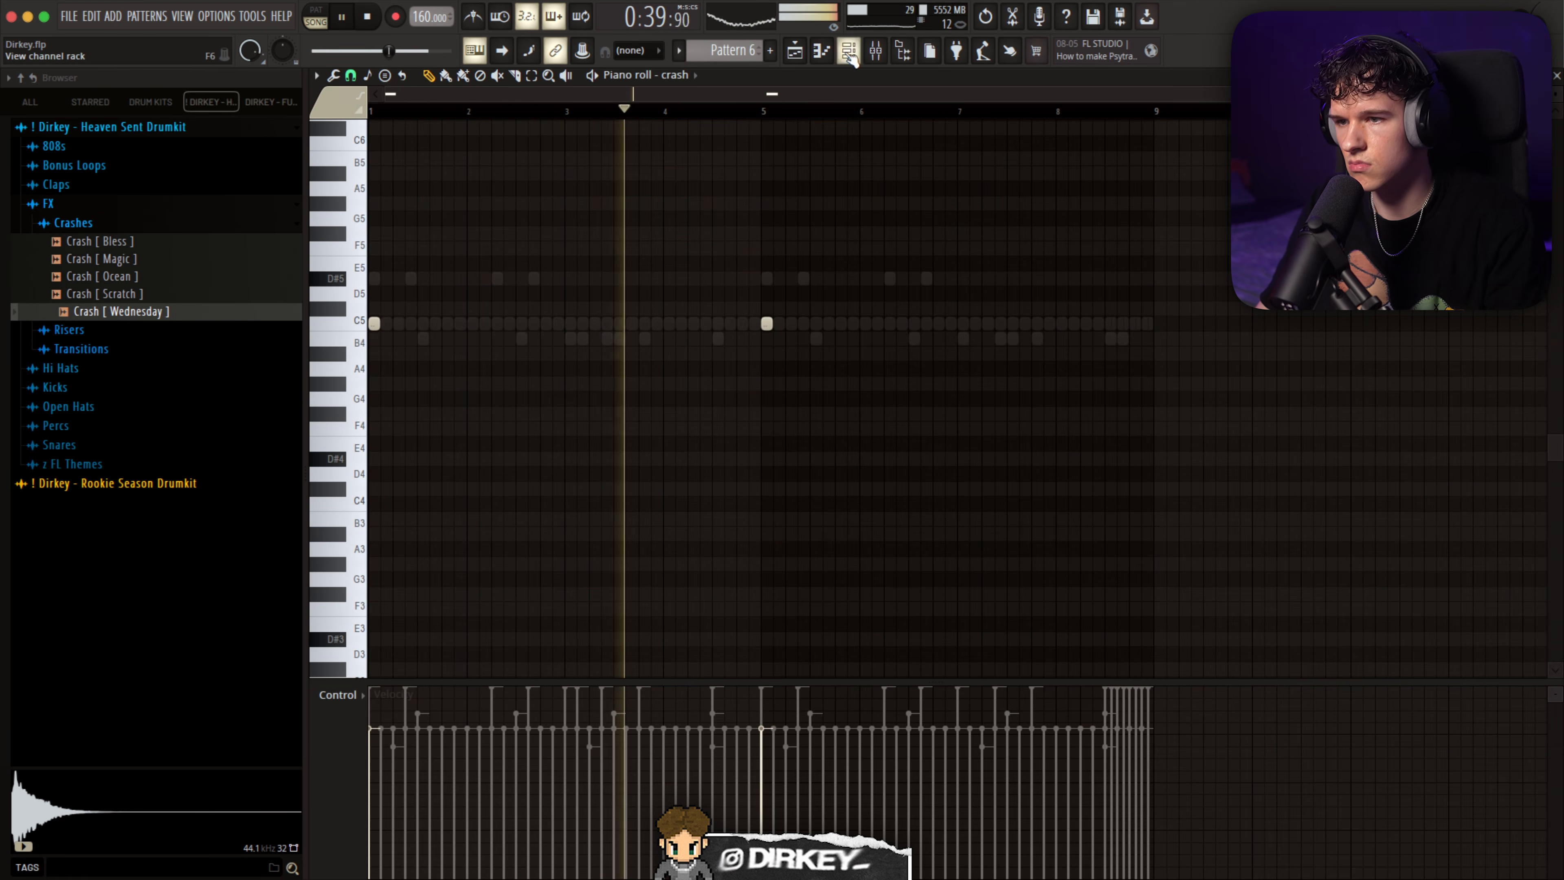
pyautogui.click(848, 51)
pyautogui.press('F6')
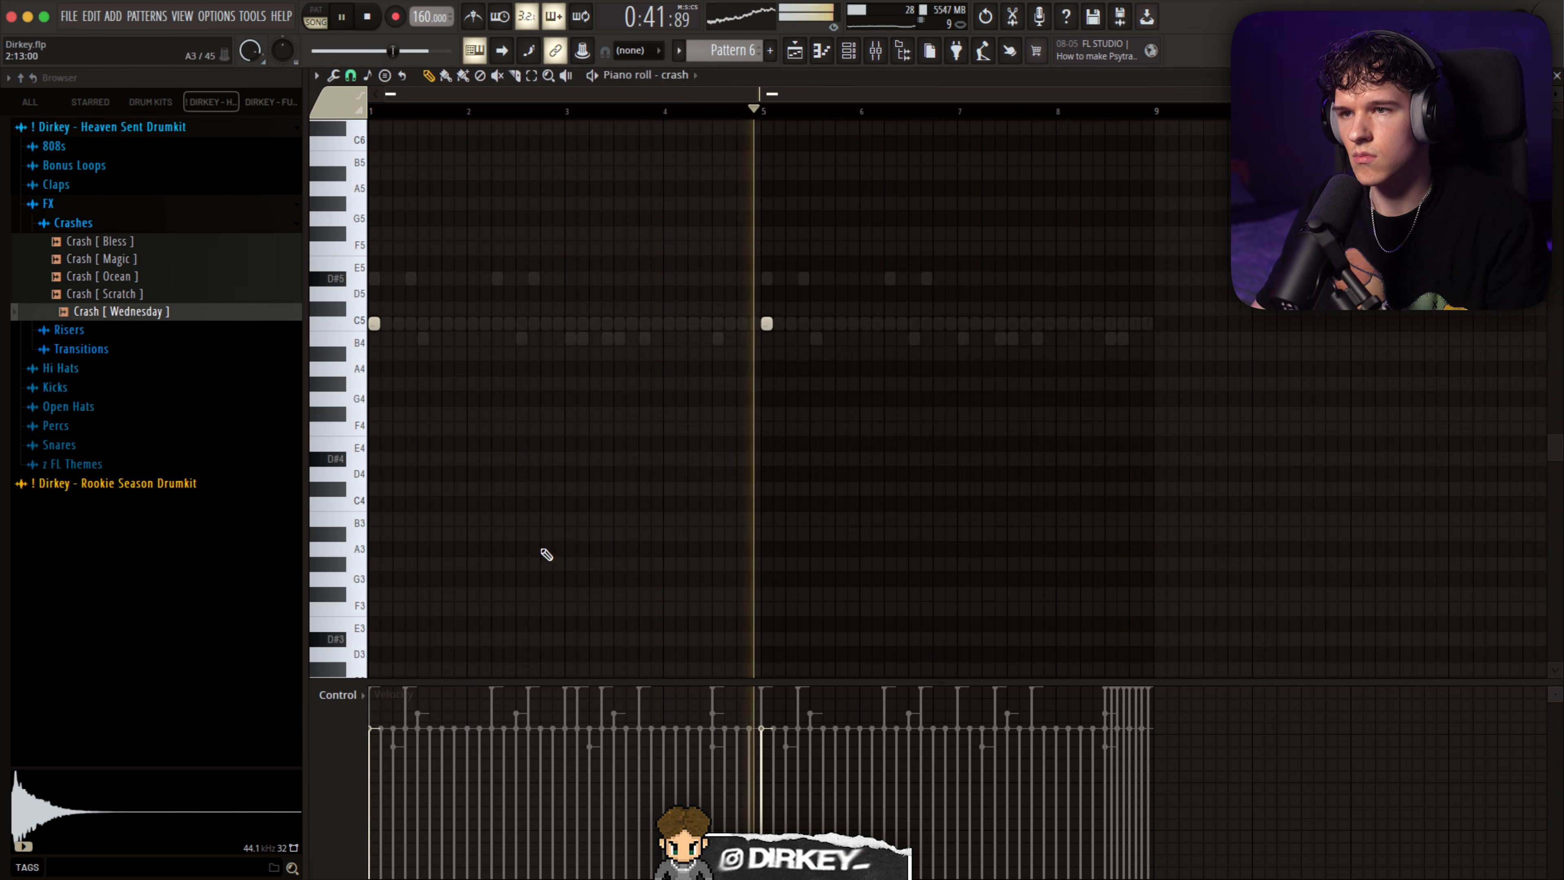
pyautogui.click(862, 51)
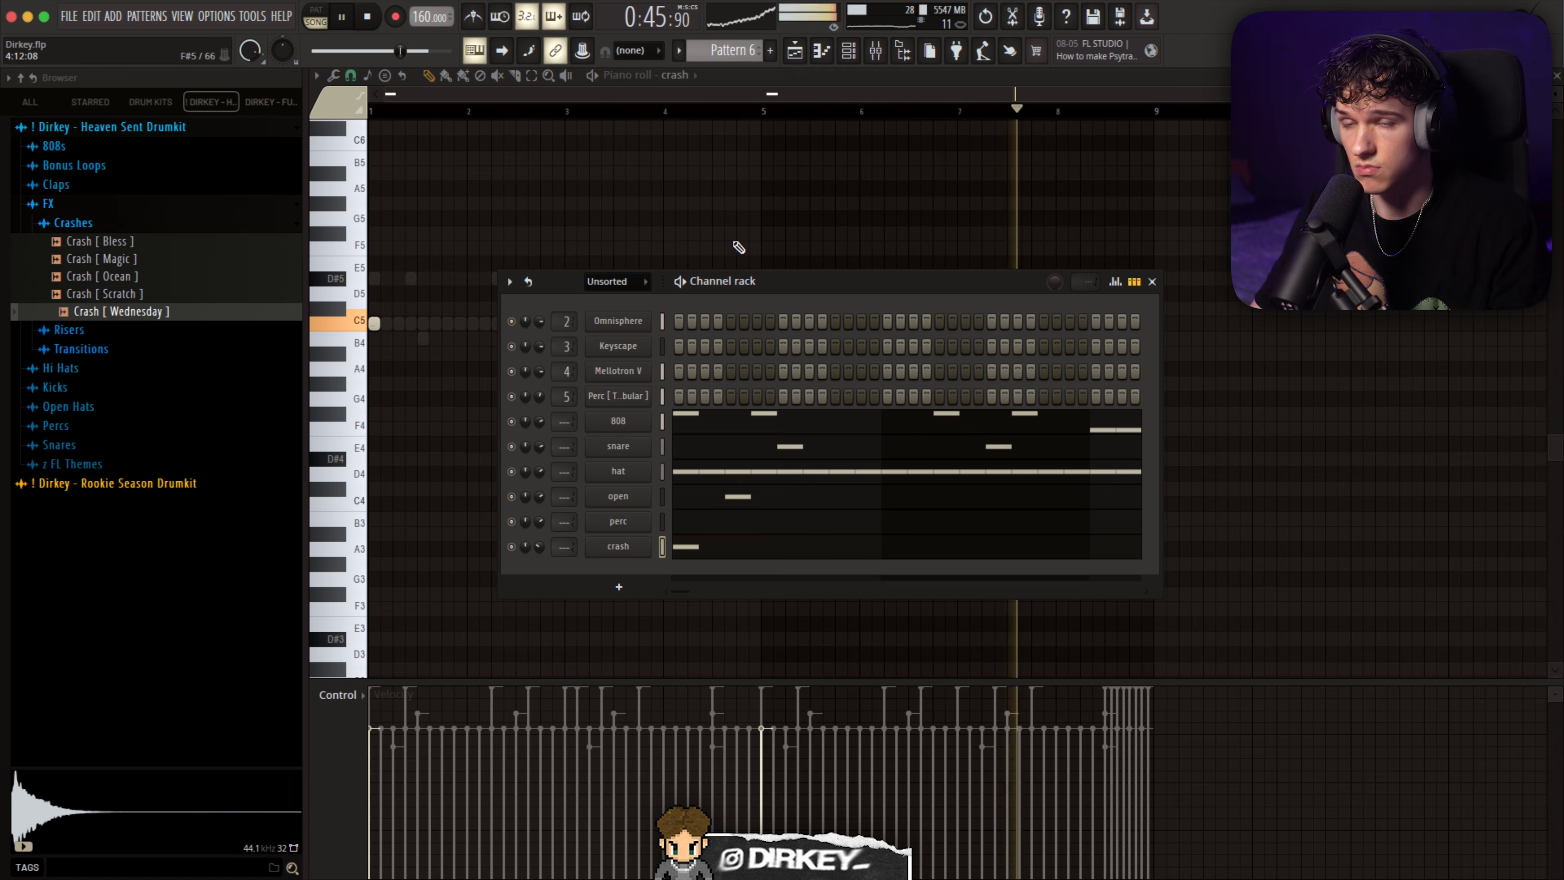
pyautogui.press('F6')
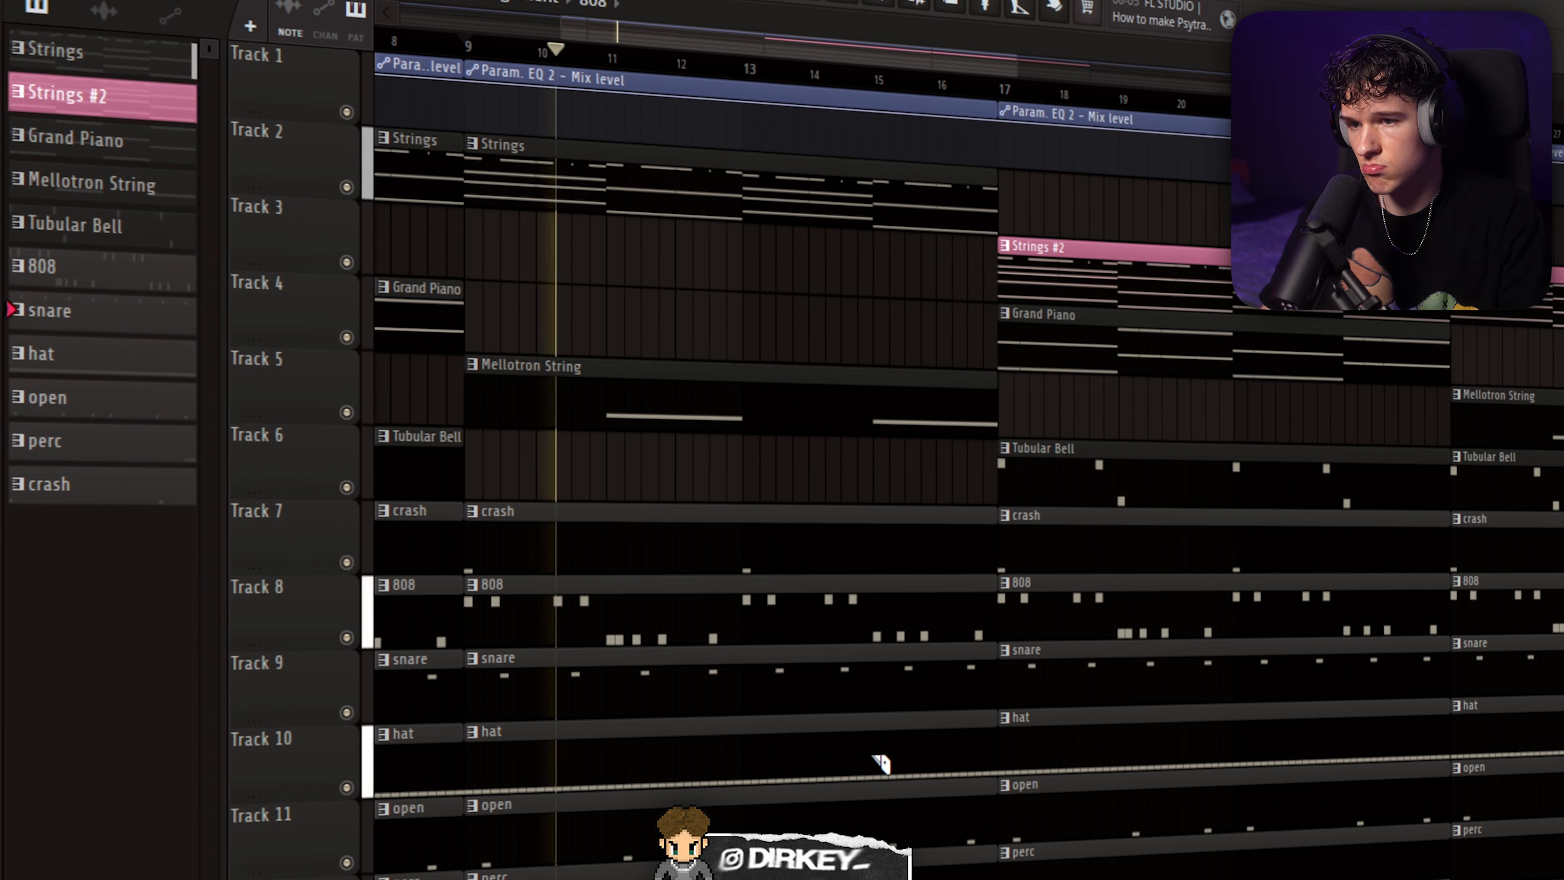
# Slice drum dropouts into the arrangement: hats from bar 15 to 17, the 808 just before bar 17, and hats just before bar 21.
pyautogui.keyDown('alt'); pyautogui.keyDown('shift'); pyautogui.rightClick(876, 760); pyautogui.keyUp('shift'); pyautogui.keyUp('alt')
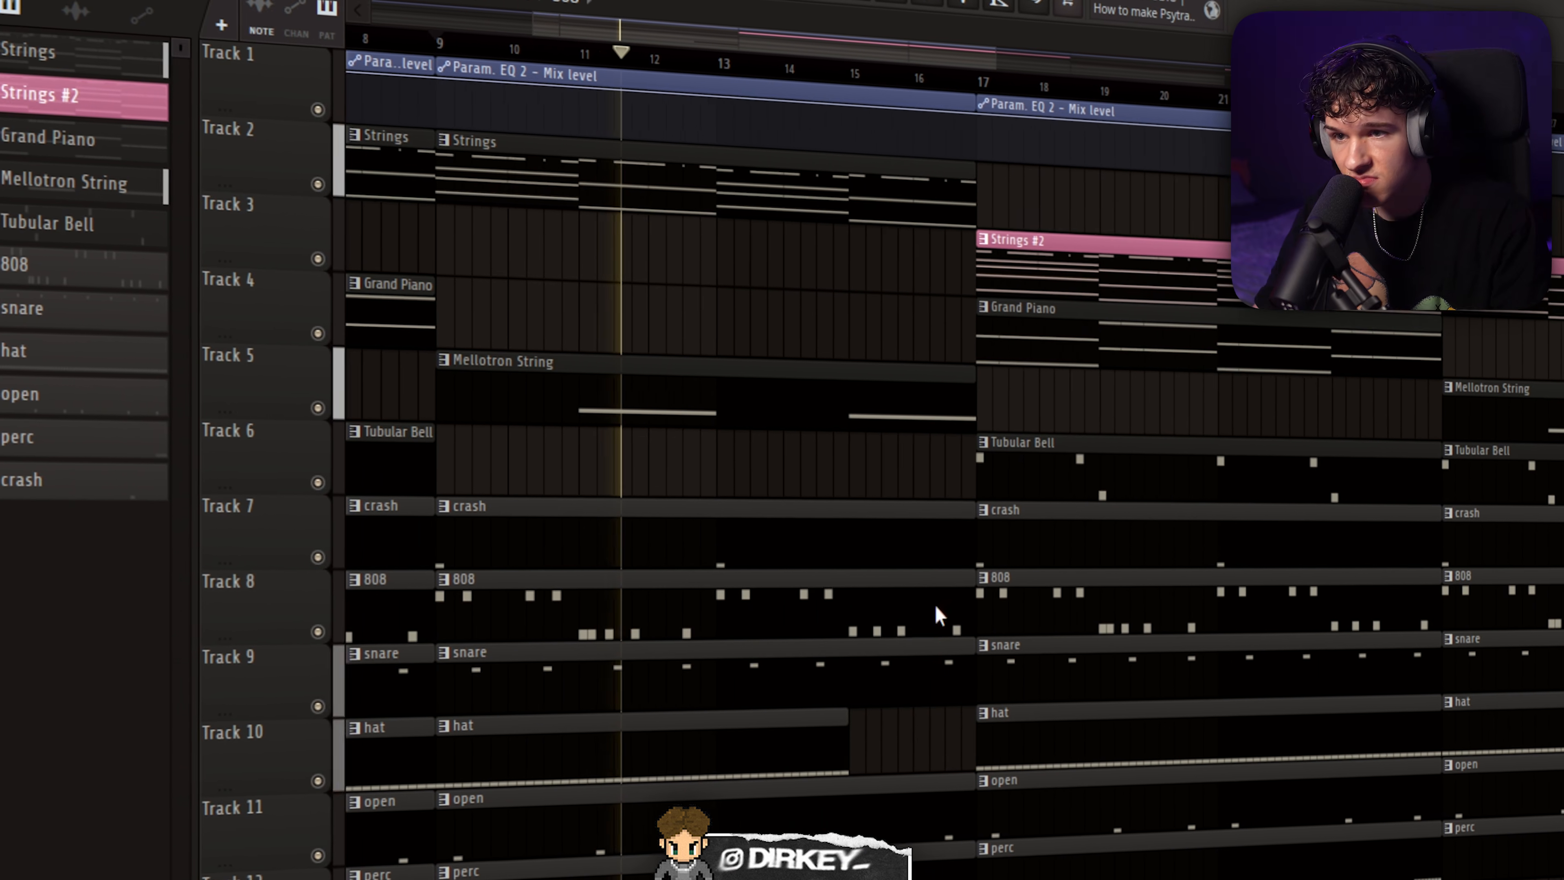
pyautogui.keyDown('alt'); pyautogui.keyDown('shift'); pyautogui.rightClick(931, 607); pyautogui.keyUp('shift'); pyautogui.keyUp('alt')
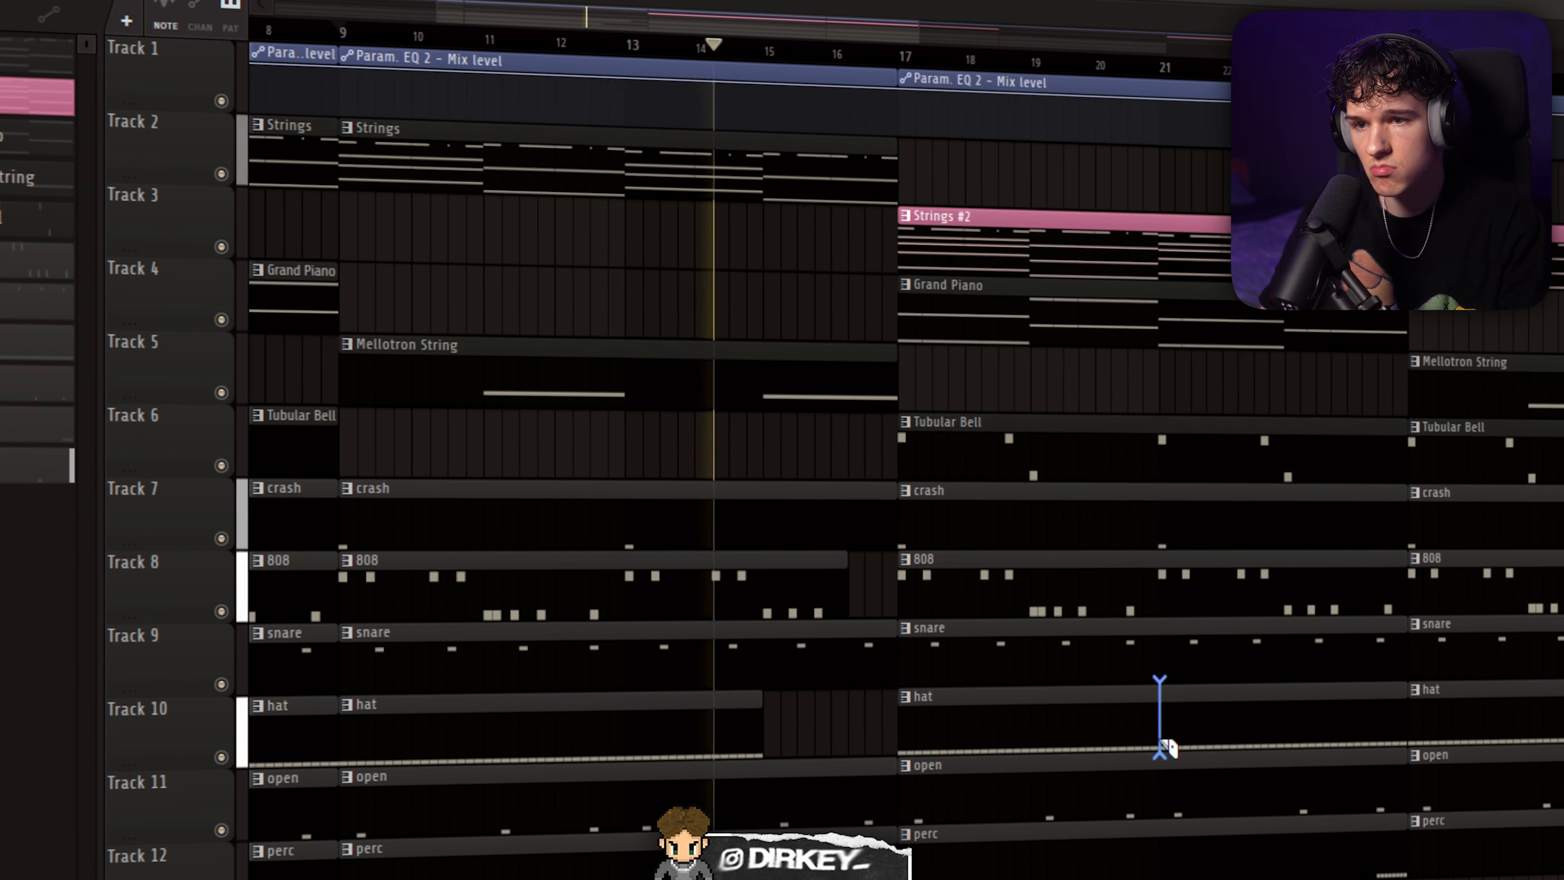
pyautogui.keyDown('alt'); pyautogui.keyDown('shift'); pyautogui.rightClick(1160, 717); pyautogui.keyUp('shift'); pyautogui.keyUp('alt')
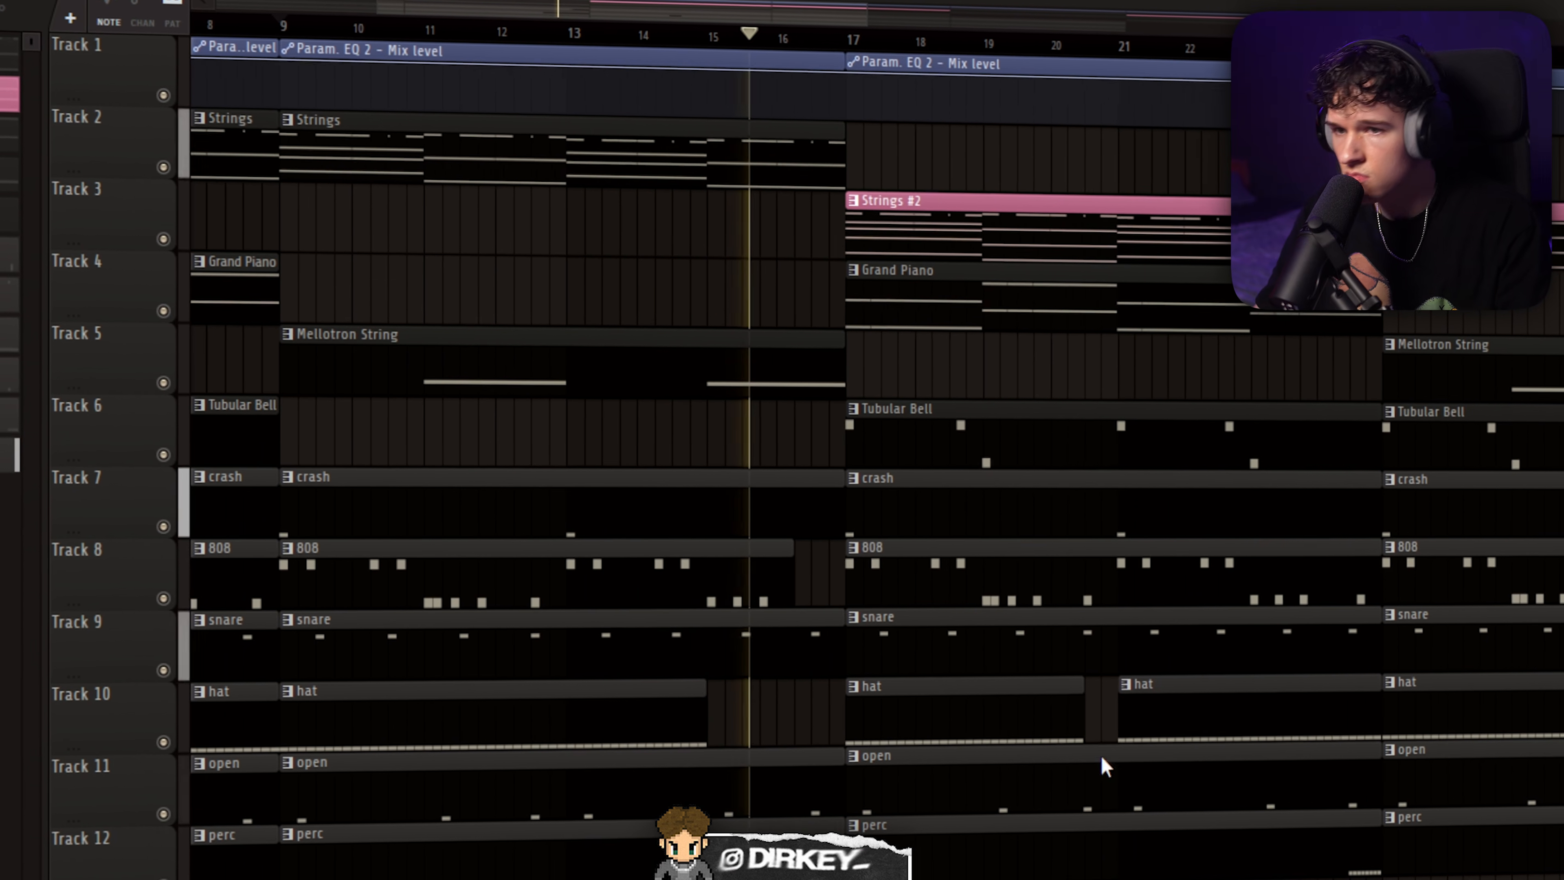